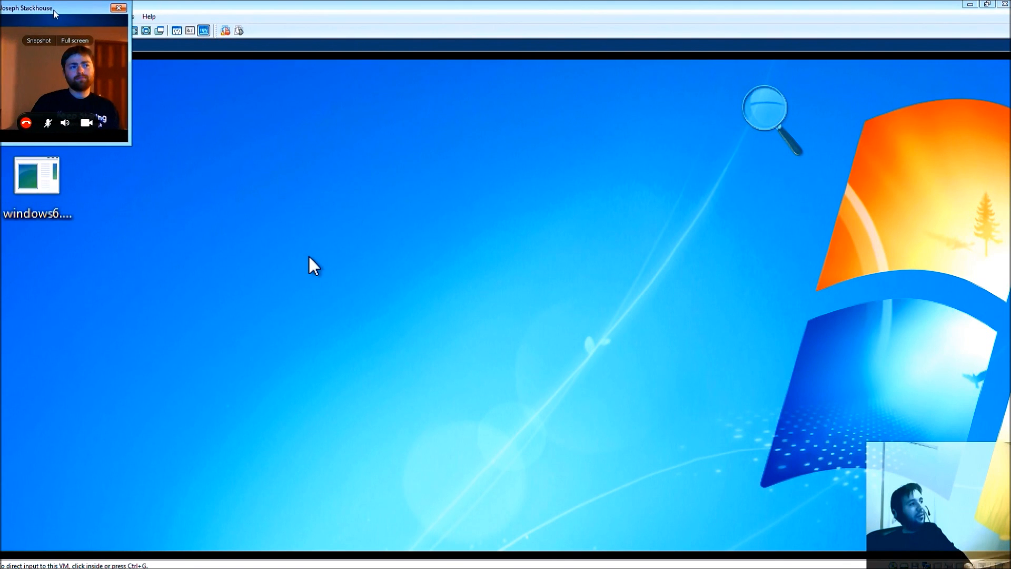
Inspect the Microsoft Windows digital signature details in the properties of the windows6.1-KB976932-X64 file on the desktop, and close the details.
{"action": "left_click", "coordinate": [309, 258]}
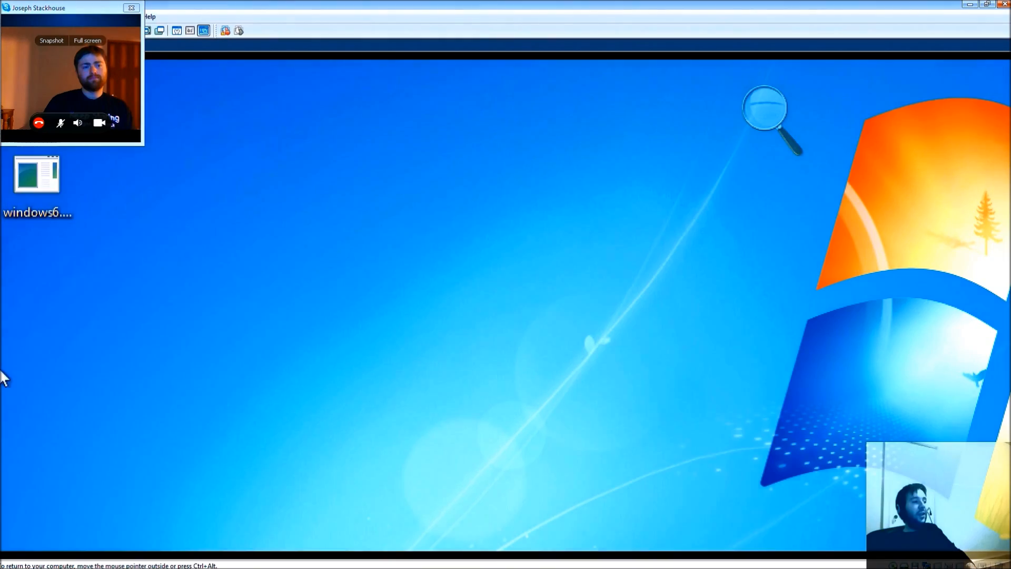
{"action": "right_click", "coordinate": [58, 186]}
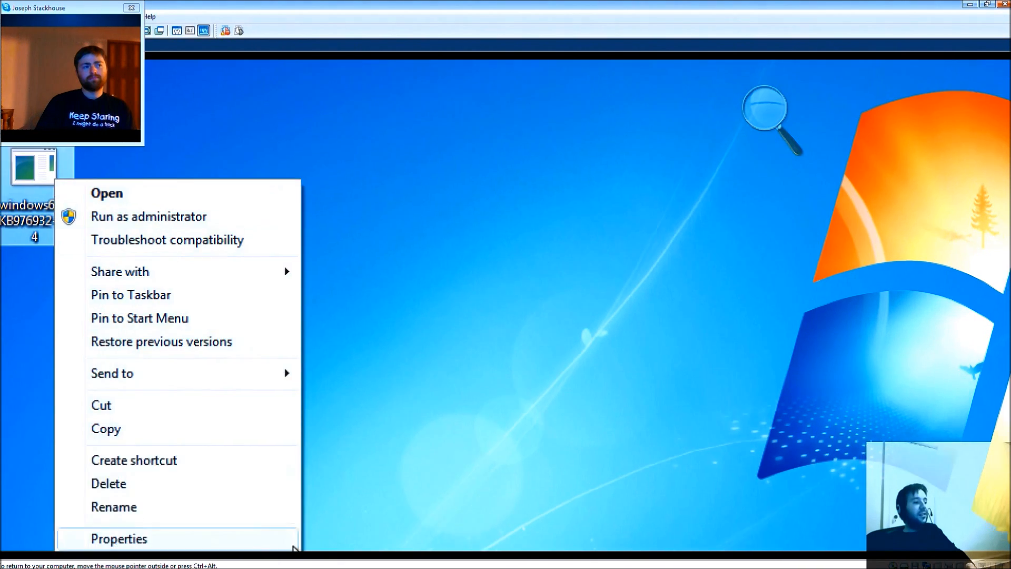
{"action": "left_click", "coordinate": [183, 356]}
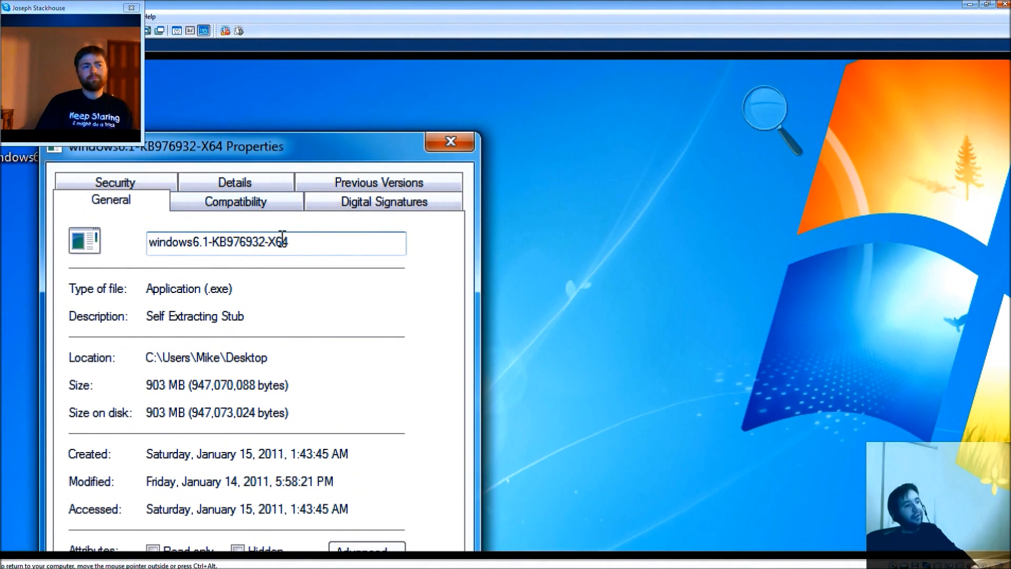
{"action": "left_click", "coordinate": [374, 207]}
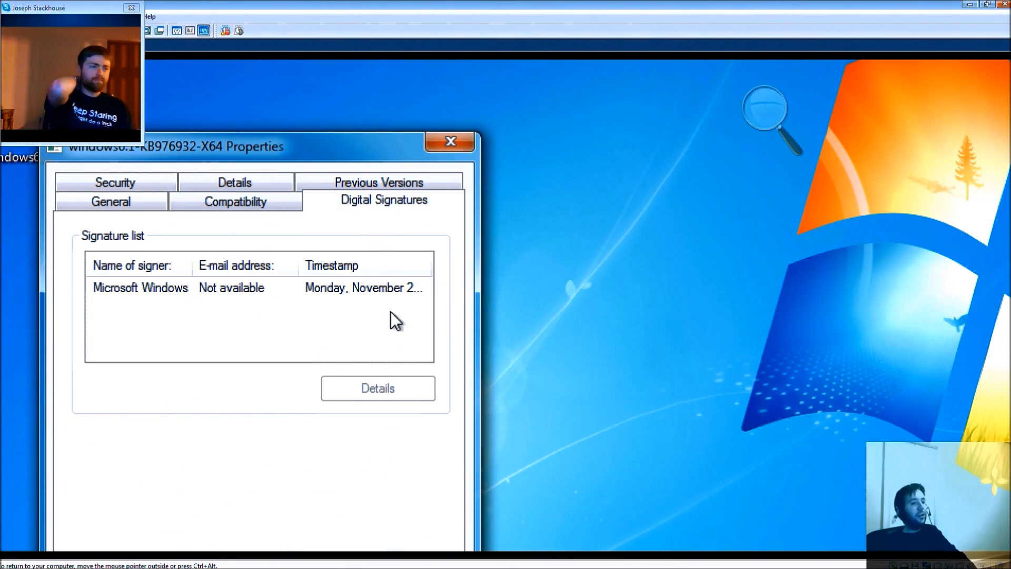
{"action": "left_click", "coordinate": [396, 284]}
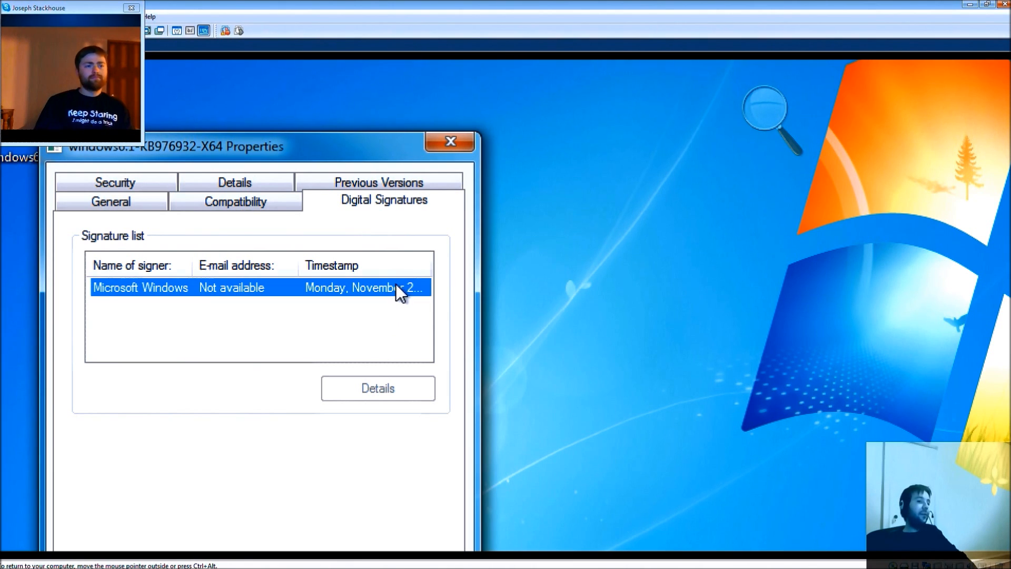
{"action": "left_click", "coordinate": [384, 397]}
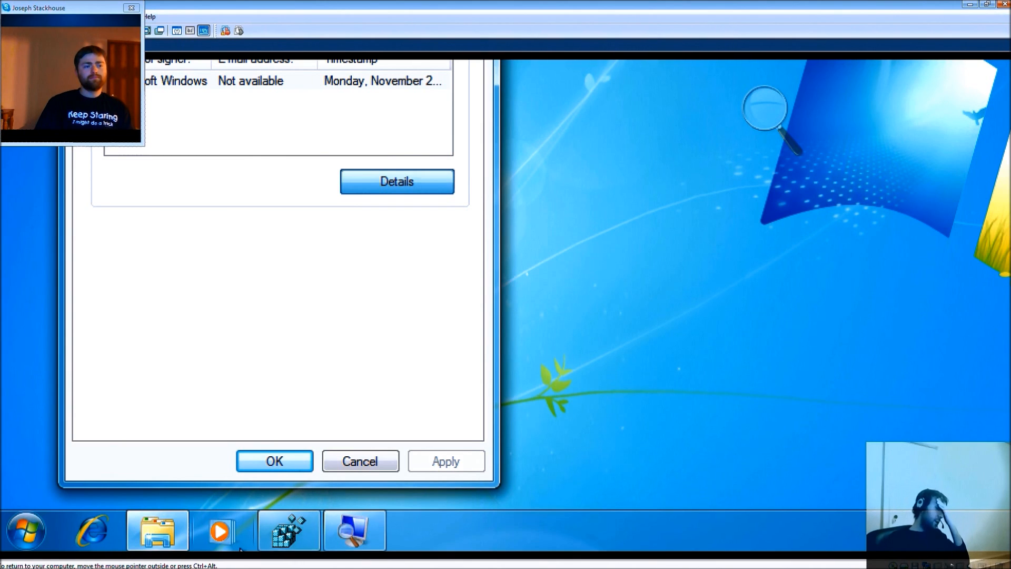
{"action": "mouse_move", "coordinate": [304, 528]}
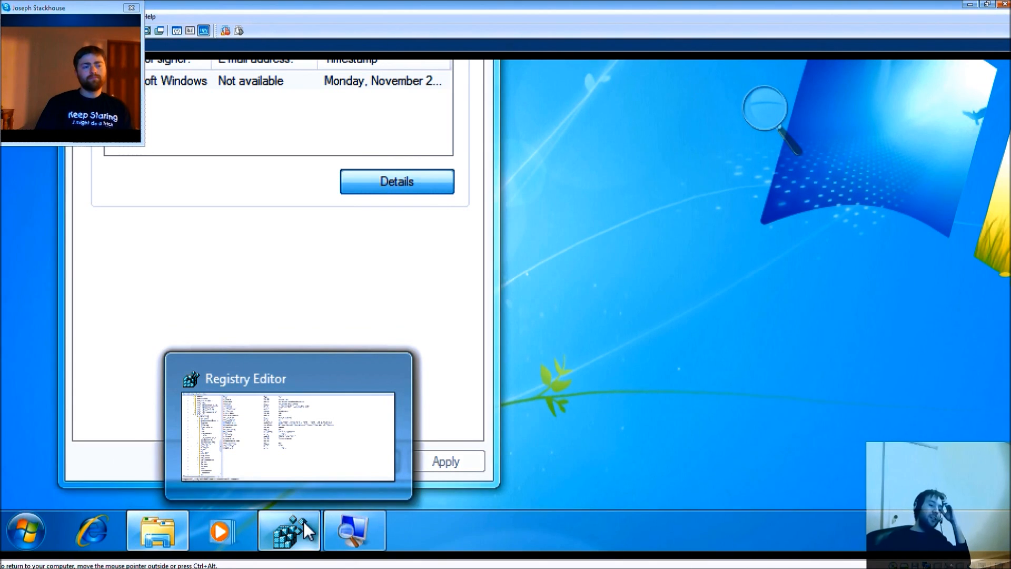
{"action": "mouse_move", "coordinate": [303, 520]}
{"action": "left_mouse_down"}
{"action": "mouse_move", "coordinate": [843, 528]}
{"action": "mouse_move", "coordinate": [284, 526]}
{"action": "left_mouse_up"}
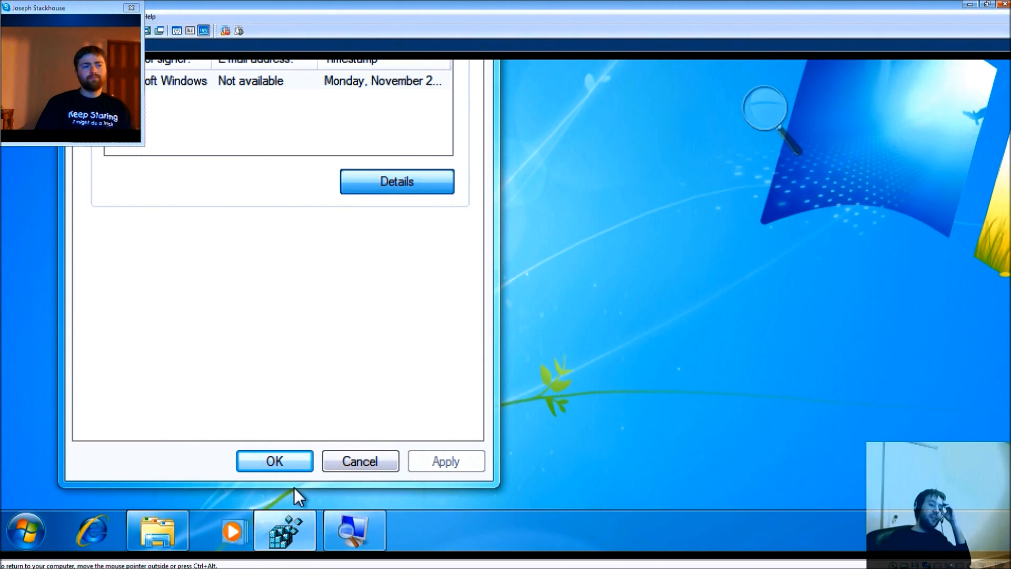
{"action": "mouse_move", "coordinate": [301, 535]}
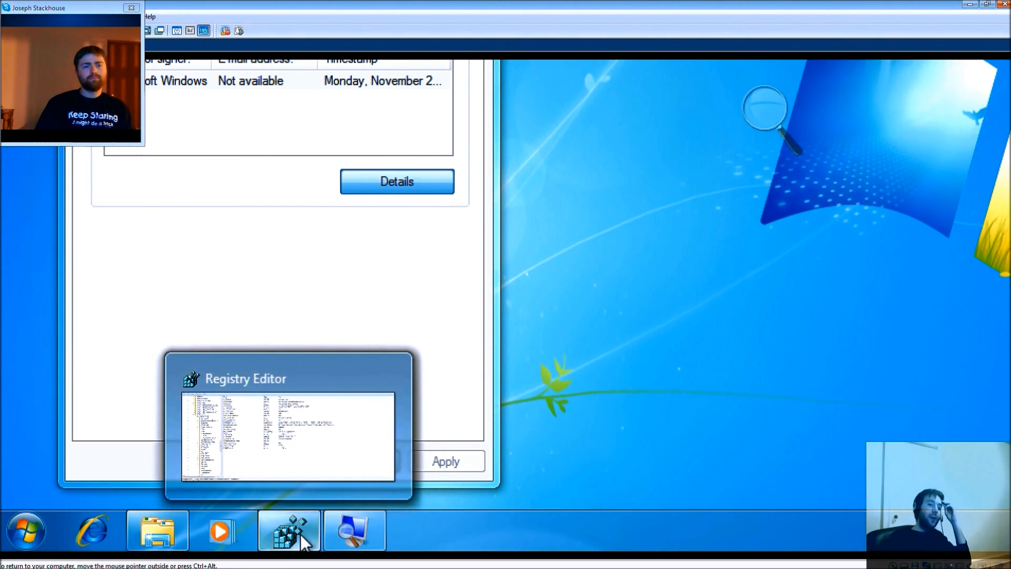
{"action": "key", "text": "Return"}
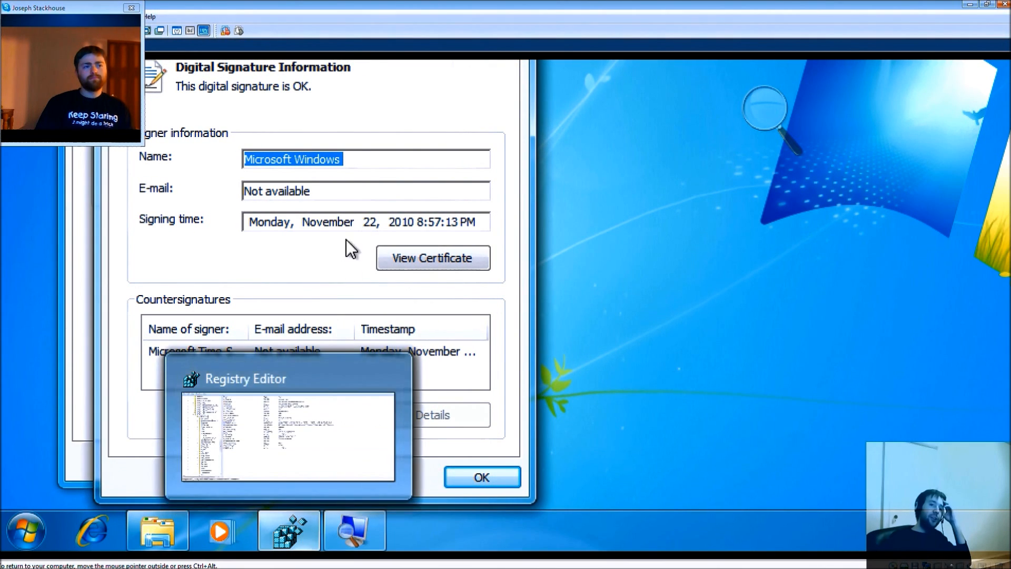
{"action": "left_click", "coordinate": [481, 476]}
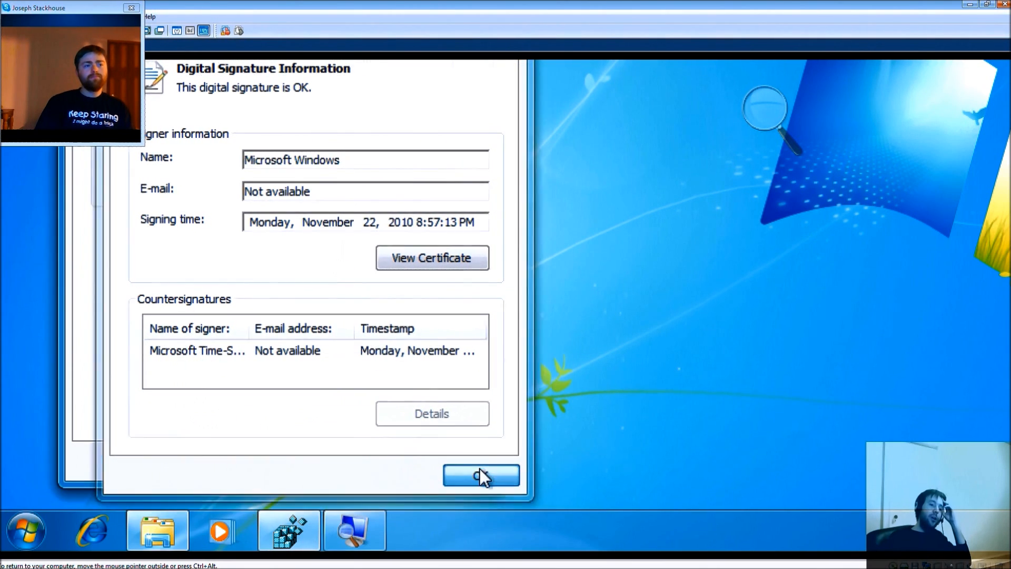
Switch to Registry Editor and examine the BuildLab, CSDBuildNumber and CSDVersion values under HKEY_LOCAL_MACHINE\SOFTWARE\Microsoft\Windows NT\CurrentVersion.
{"action": "mouse_move", "coordinate": [157, 531]}
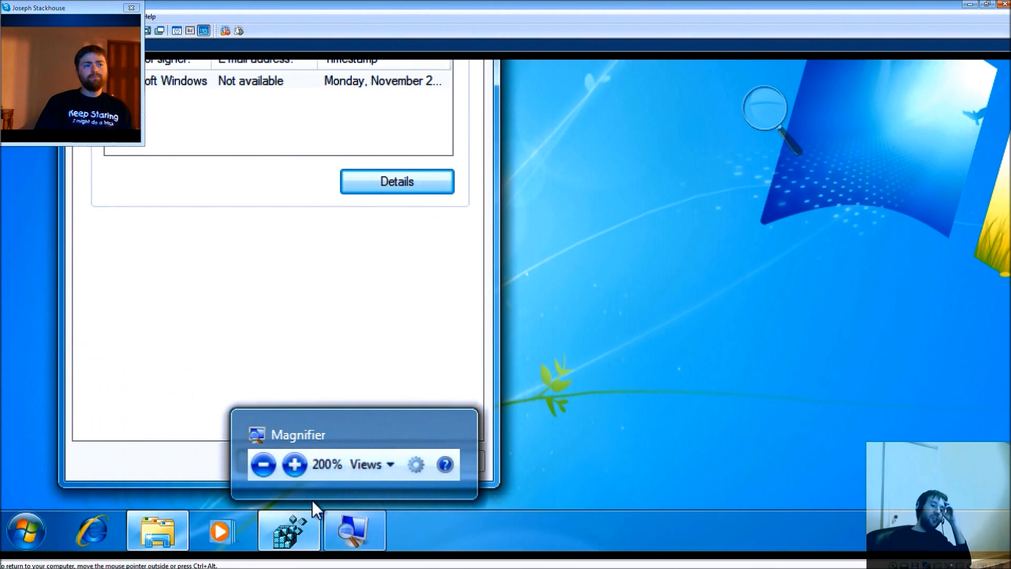
{"action": "left_click", "coordinate": [282, 547]}
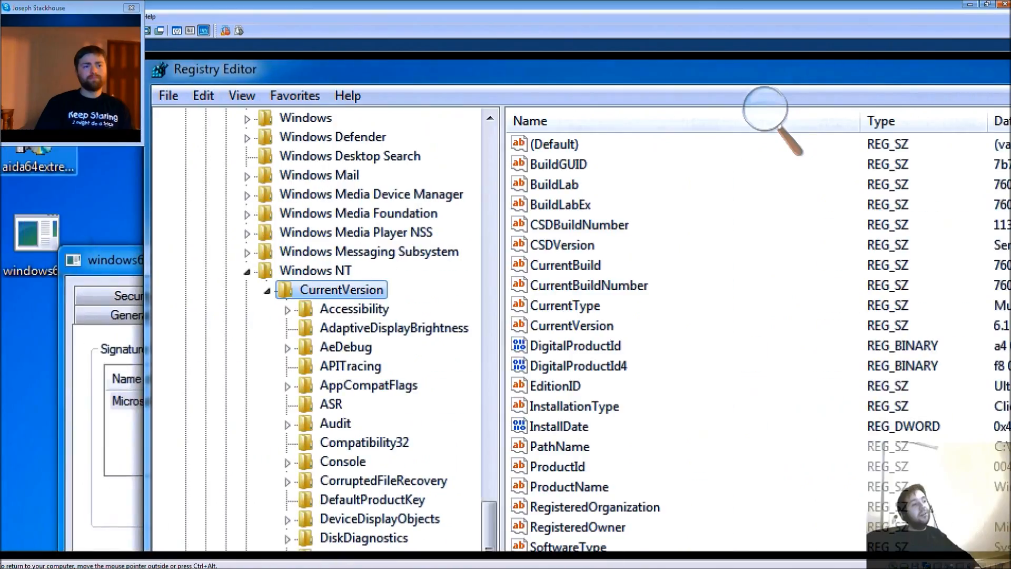
{"action": "left_click_drag", "start_coordinate": [492, 511], "coordinate": [481, 156]}
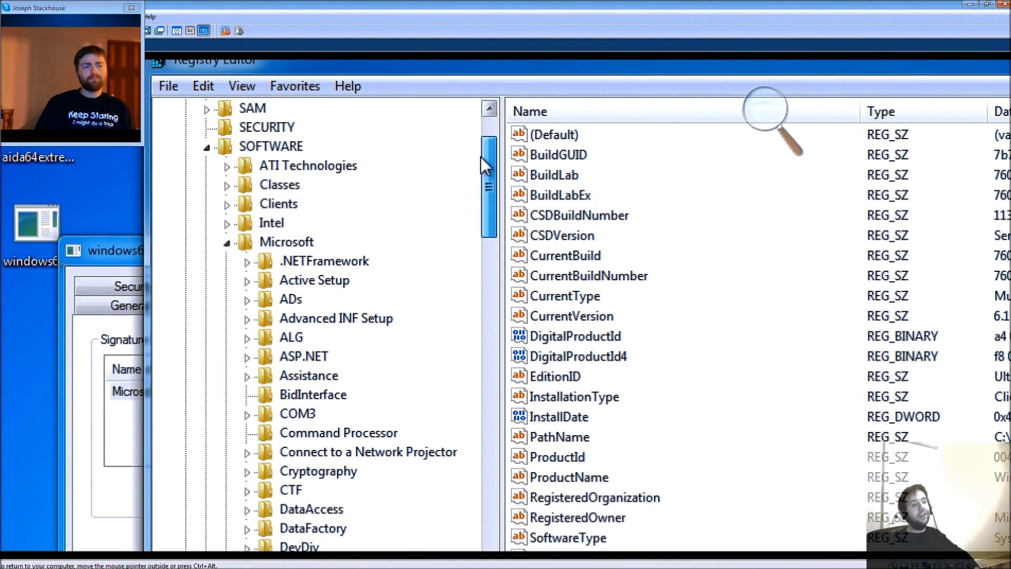
{"action": "left_click_drag", "start_coordinate": [481, 156], "coordinate": [483, 123]}
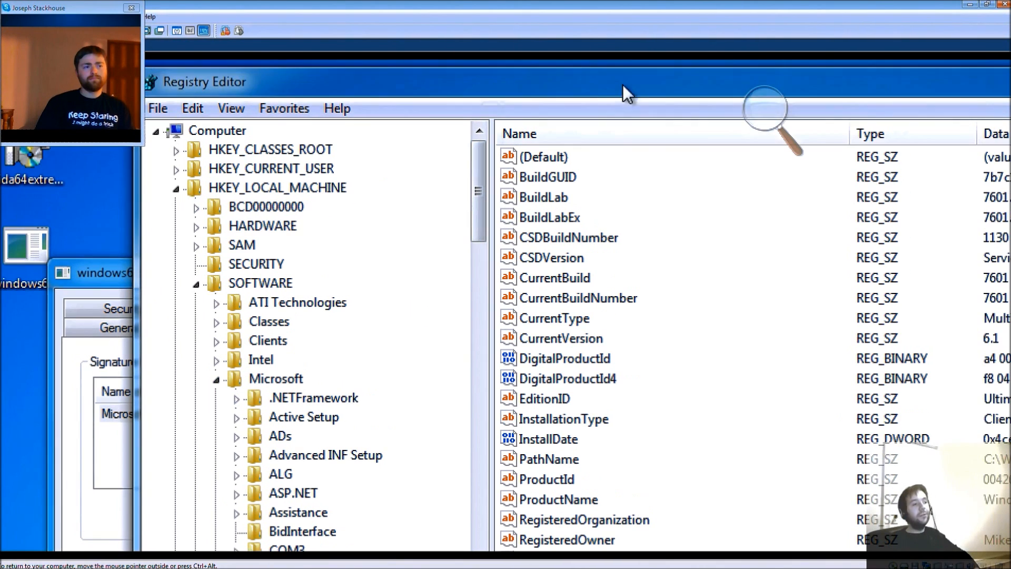
{"action": "left_click_drag", "start_coordinate": [485, 171], "coordinate": [476, 523]}
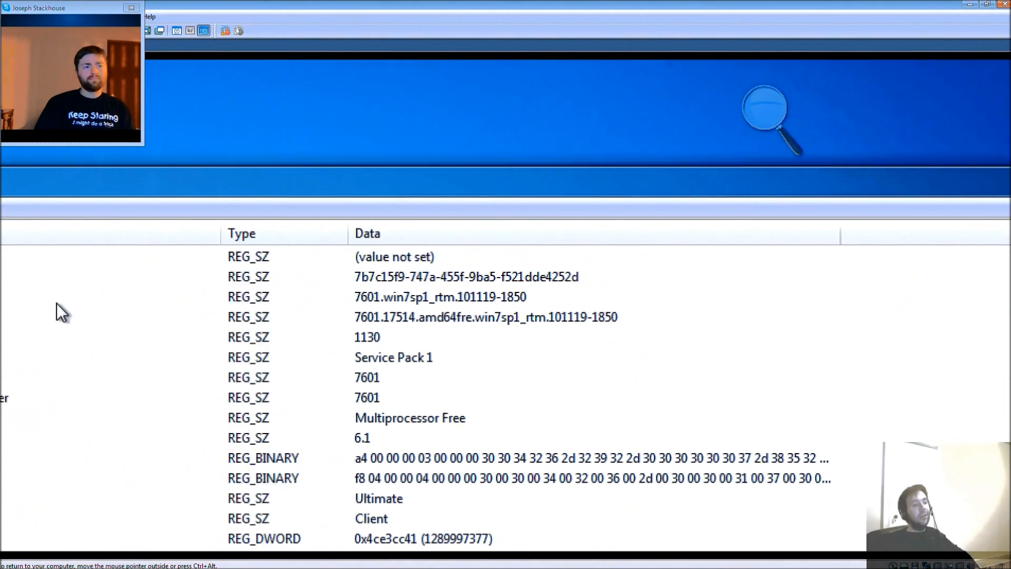
{"action": "left_click", "coordinate": [213, 338]}
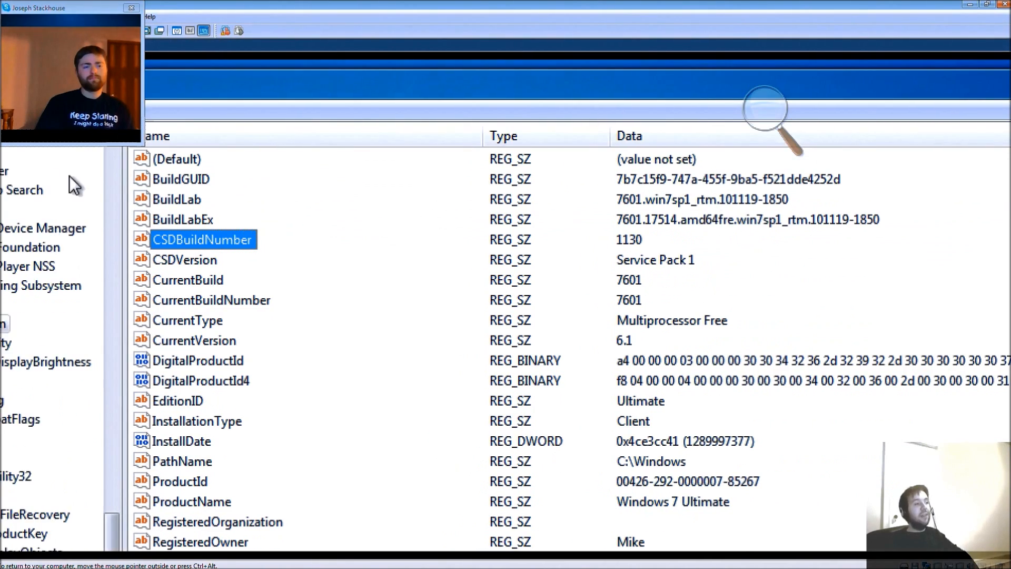
{"action": "left_click", "coordinate": [159, 201]}
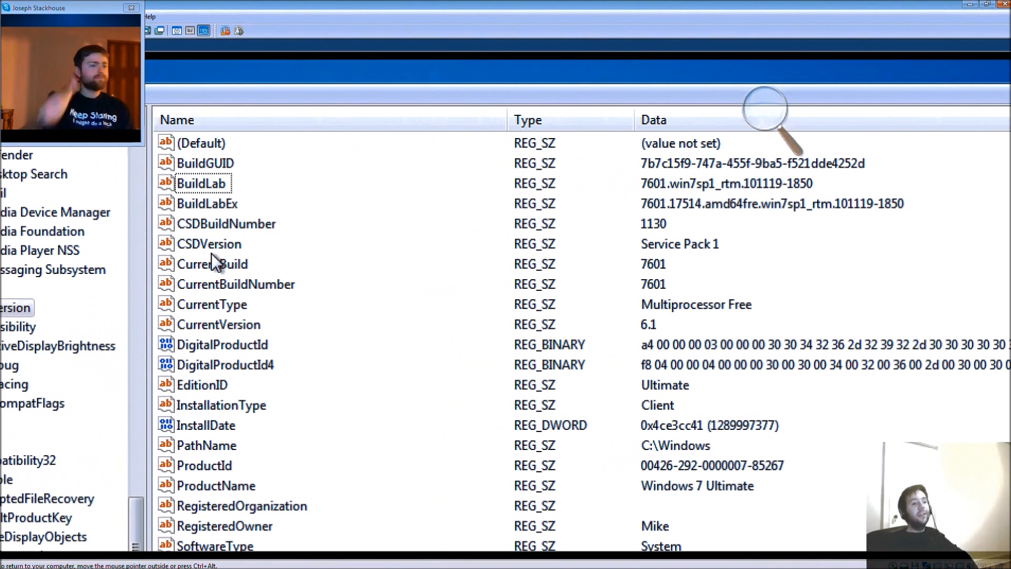
{"action": "left_click", "coordinate": [206, 245]}
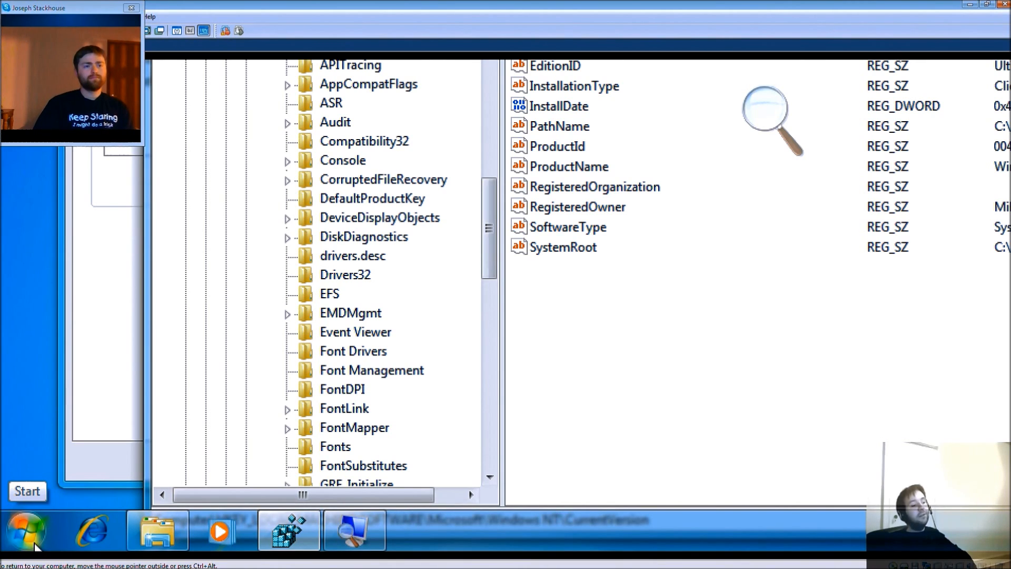
Open a Command Prompt with cmd and run the systeminfo command.
{"action": "left_click", "coordinate": [26, 532]}
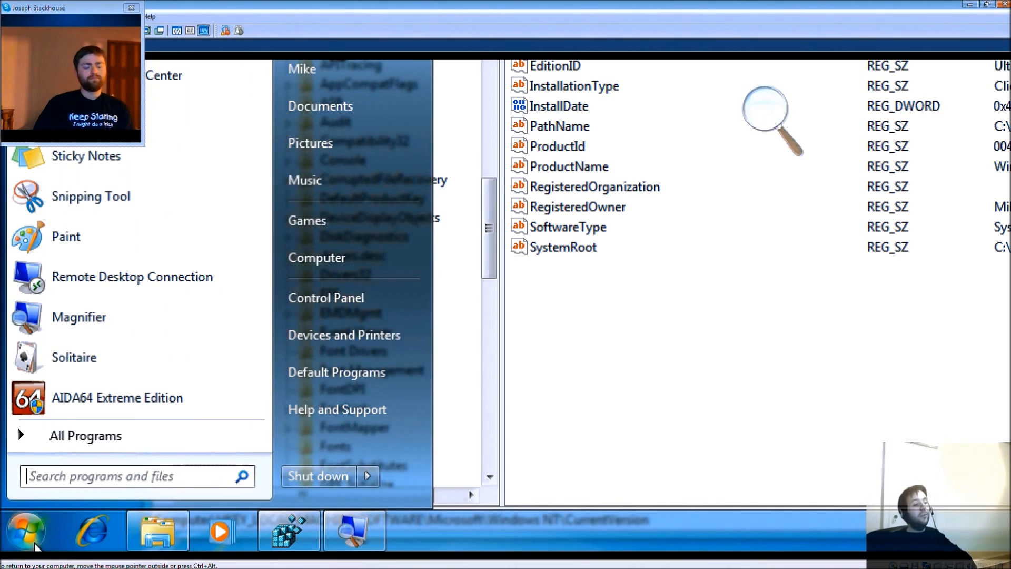
{"action": "left_click", "coordinate": [49, 475]}
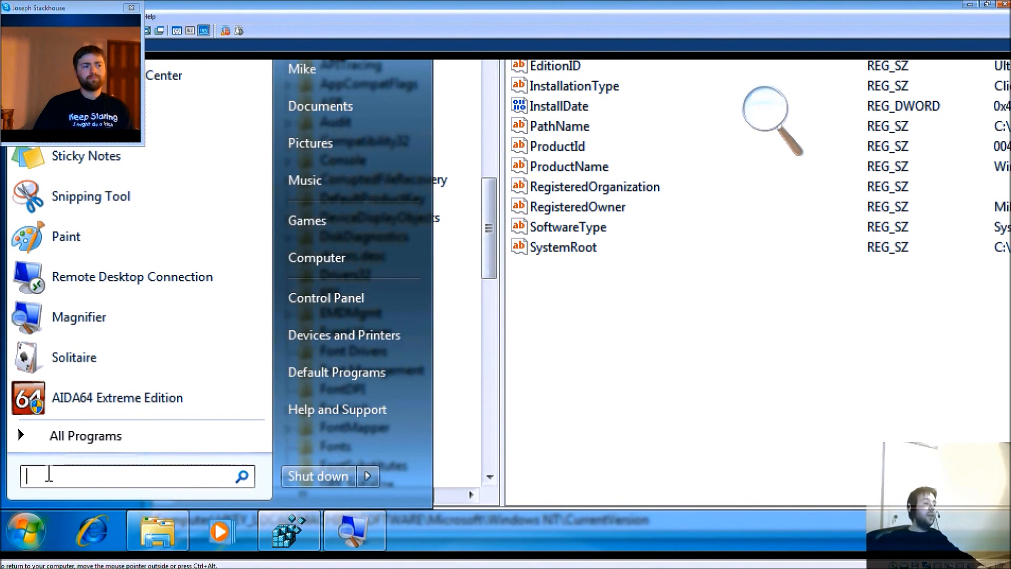
{"action": "type", "text": "cmd"}
{"action": "key", "text": "Return"}
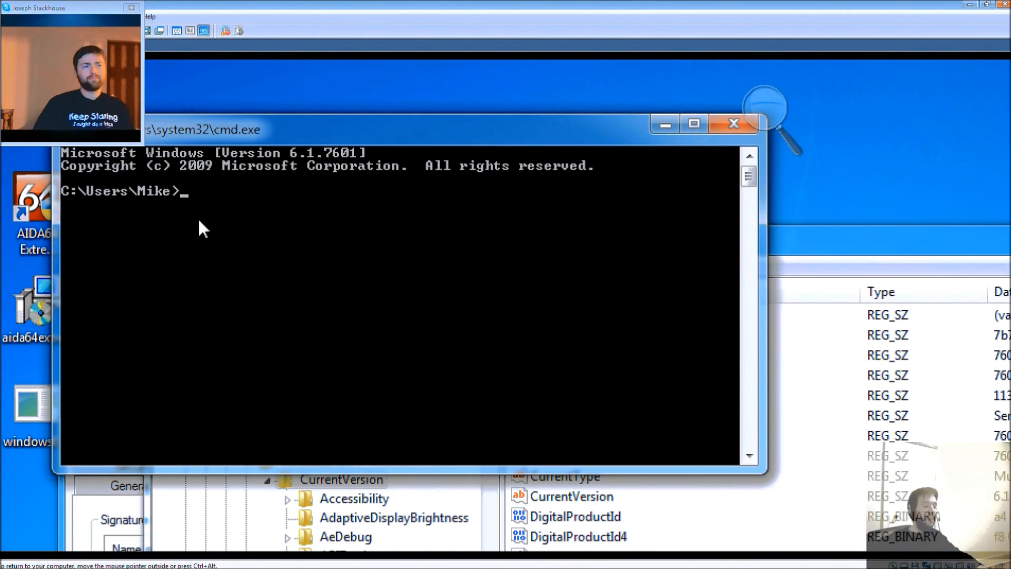
{"action": "type", "text": "s"}
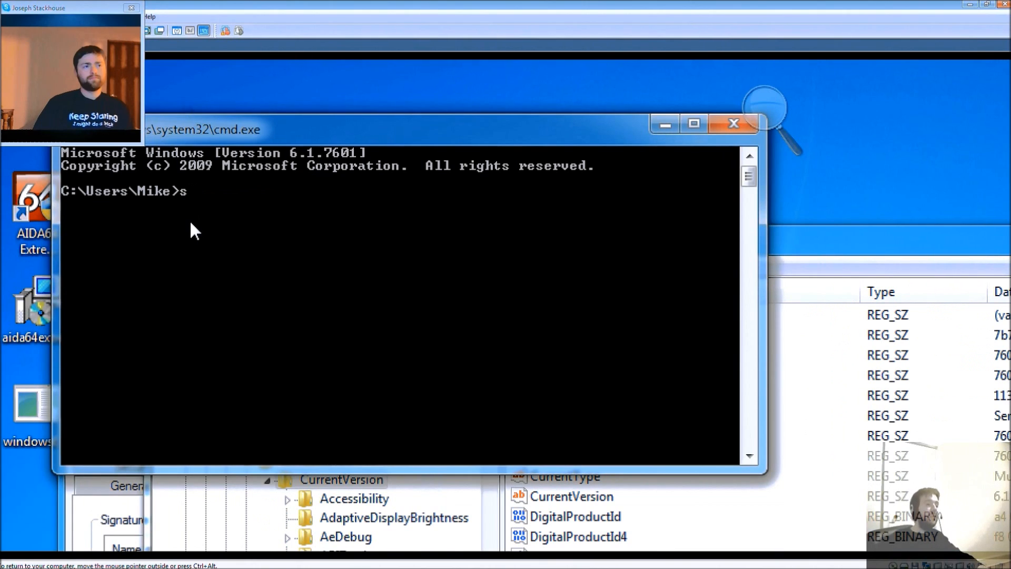
{"action": "type", "text": "ysteminfo"}
{"action": "key", "text": "Return"}
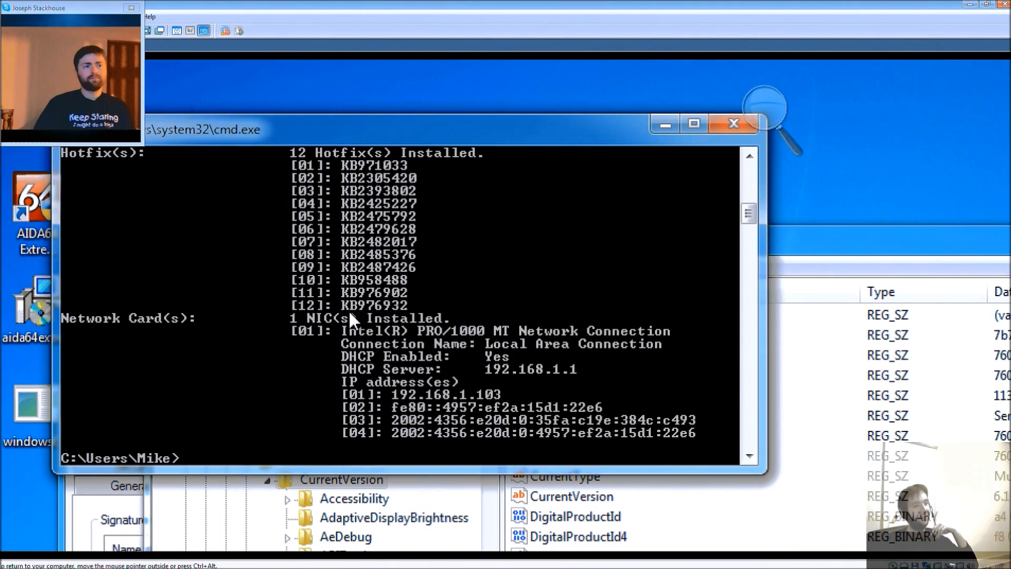
Review the whole systeminfo report, including the OS version, original install date, processors, memory, installed hotfixes and network card.
{"action": "scroll", "coordinate": [364, 302], "scroll_direction": "up", "scroll_amount": 5}
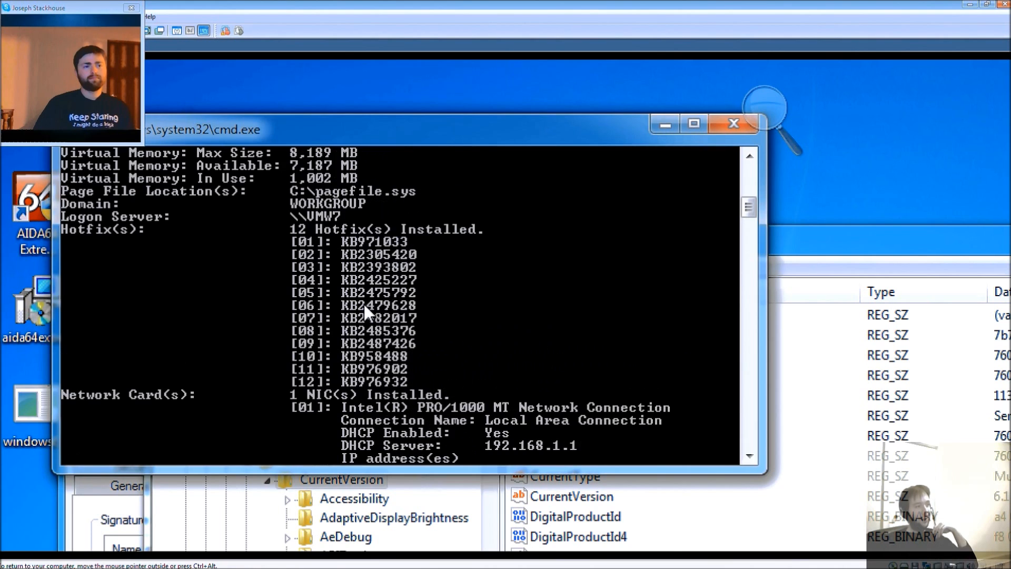
{"action": "scroll", "coordinate": [363, 342], "scroll_direction": "up", "scroll_amount": 3}
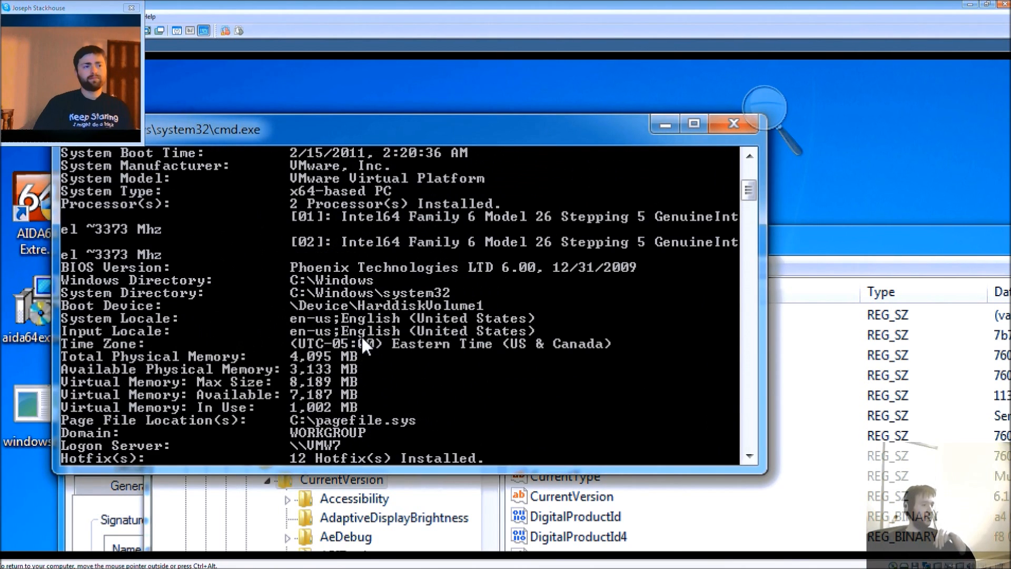
{"action": "scroll", "coordinate": [359, 326], "scroll_direction": "up", "scroll_amount": 3}
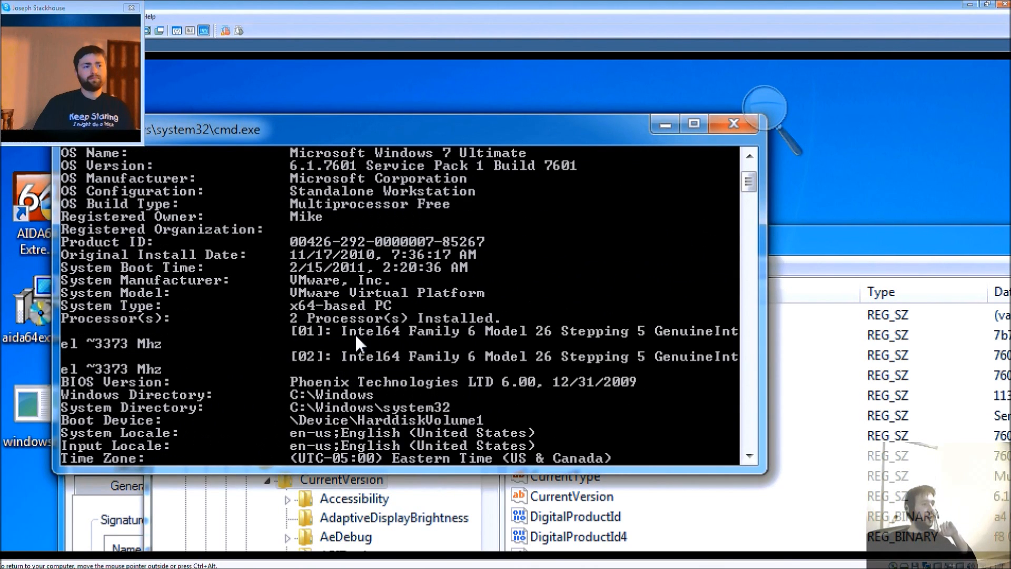
{"action": "scroll", "coordinate": [342, 343], "scroll_direction": "up", "scroll_amount": 1}
{"action": "scroll", "coordinate": [337, 360], "scroll_direction": "up", "scroll_amount": 1}
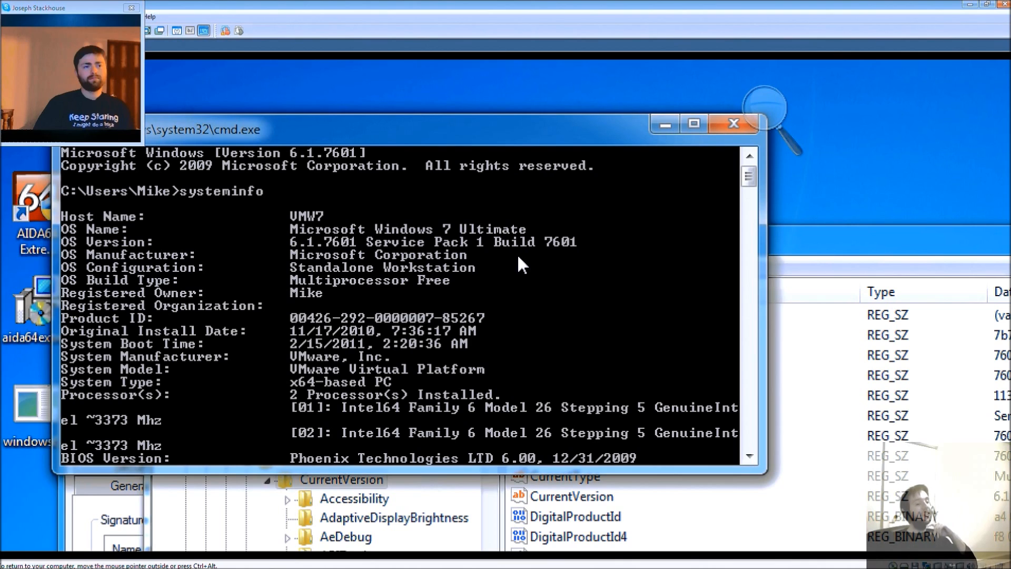
{"action": "key", "text": "ctrl+alt"}
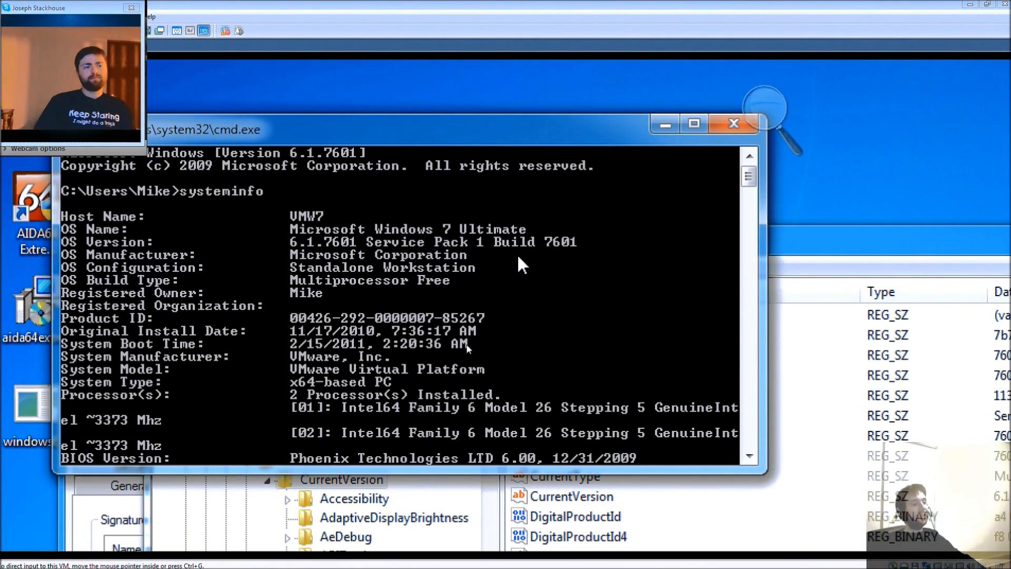
{"action": "left_click", "coordinate": [462, 320]}
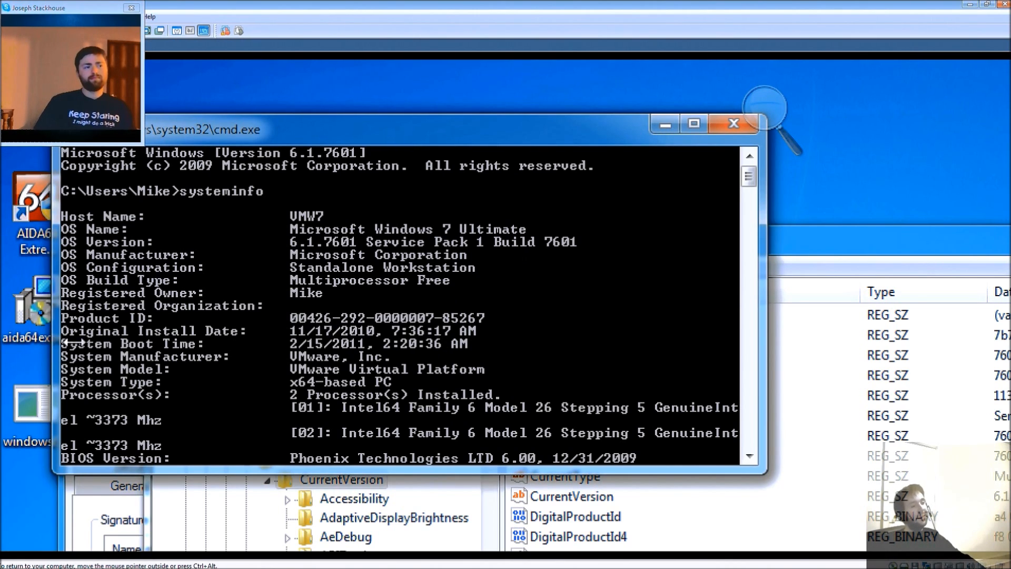
{"action": "scroll", "coordinate": [419, 279], "scroll_direction": "down", "scroll_amount": 5}
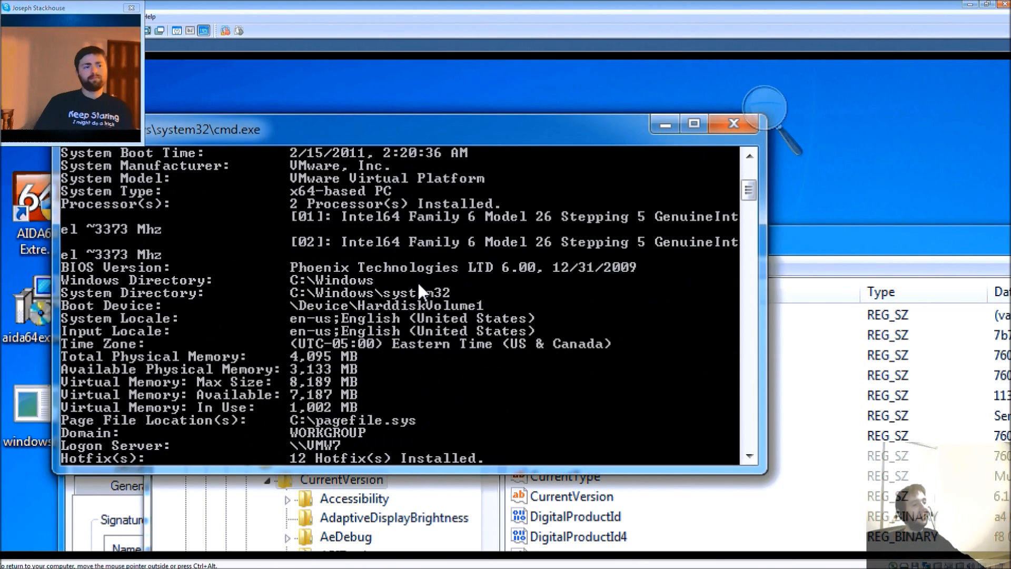
{"action": "scroll", "coordinate": [419, 285], "scroll_direction": "down", "scroll_amount": 10}
{"action": "scroll", "coordinate": [404, 303], "scroll_direction": "down", "scroll_amount": 2}
{"action": "scroll", "coordinate": [449, 307], "scroll_direction": "up", "scroll_amount": 16}
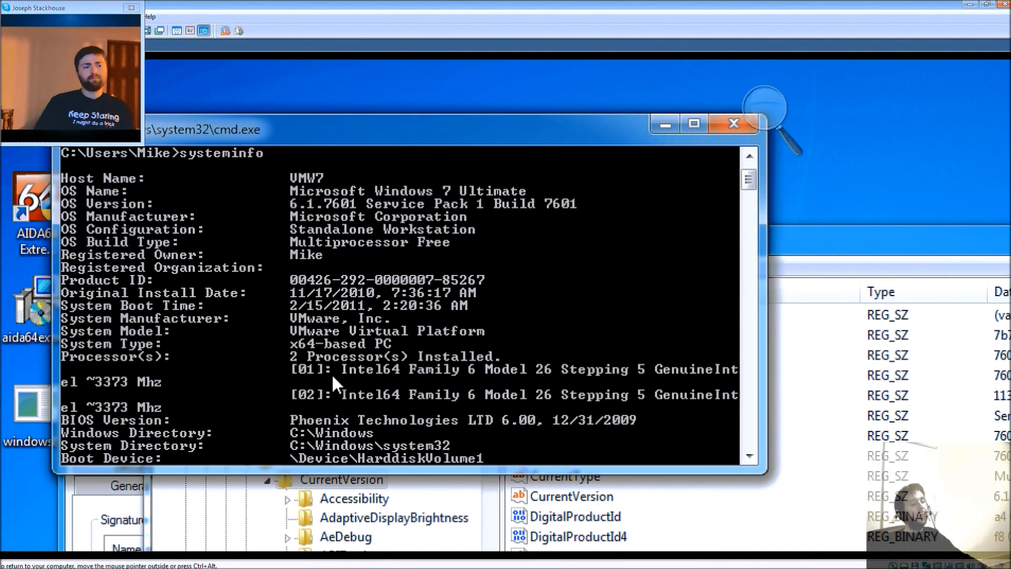
{"action": "scroll", "coordinate": [262, 416], "scroll_direction": "up", "scroll_amount": 1}
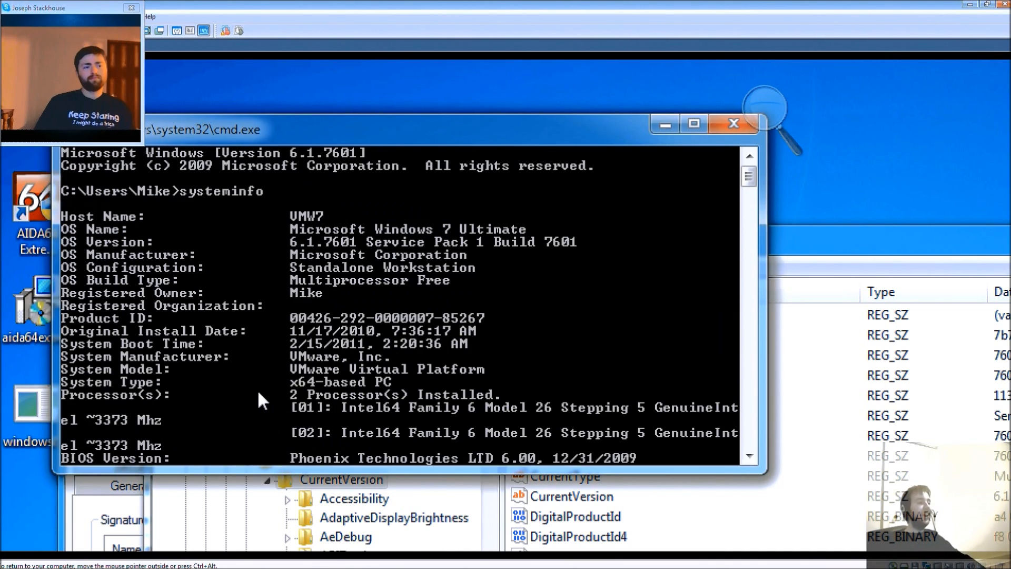
{"action": "scroll", "coordinate": [245, 386], "scroll_direction": "down", "scroll_amount": 4}
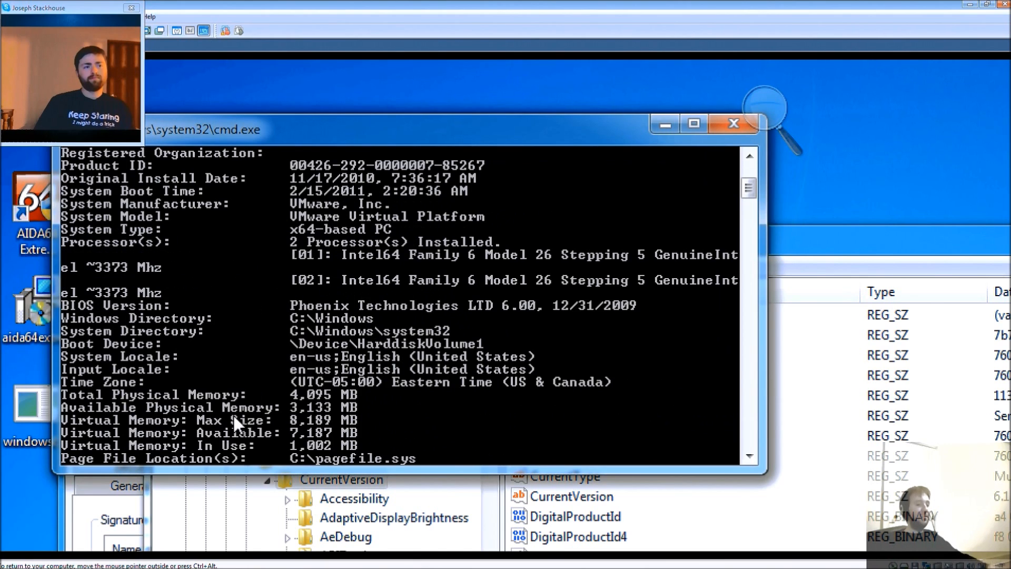
{"action": "scroll", "coordinate": [232, 422], "scroll_direction": "down", "scroll_amount": 12}
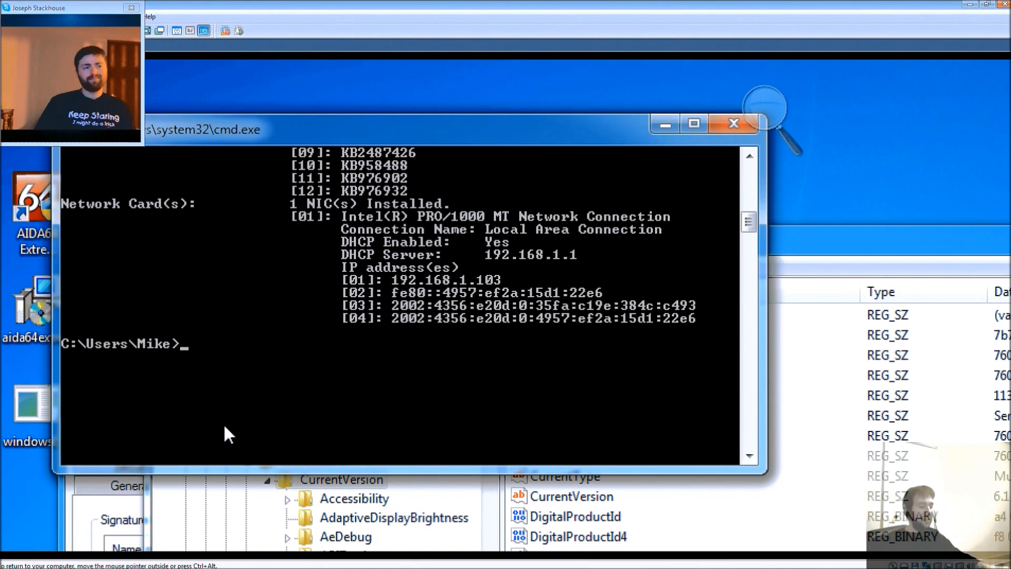
Query the Windows version in the Command Prompt with version and ver, and close the prompt window.
{"action": "type", "text": "version"}
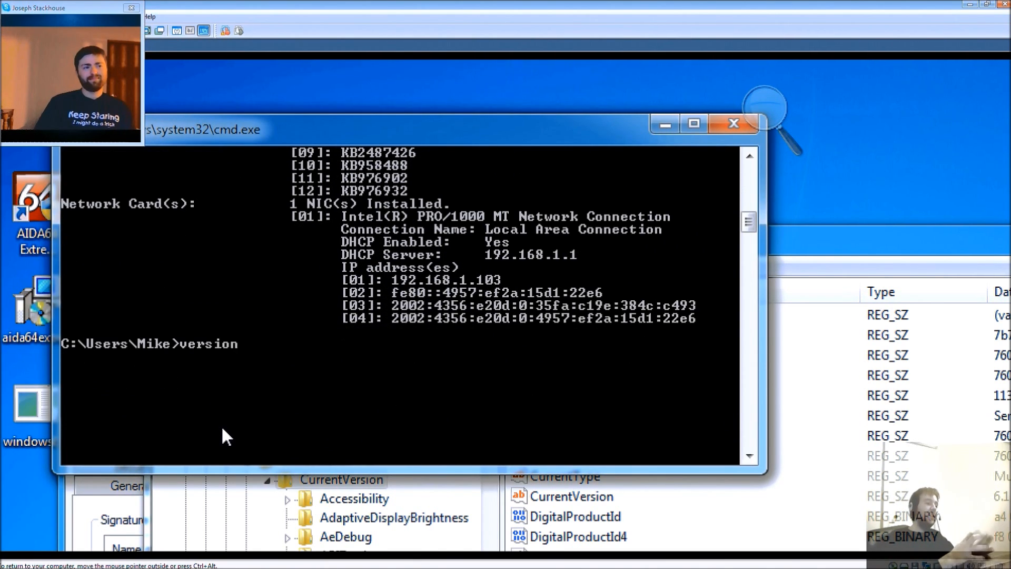
{"action": "key", "text": "Return"}
{"action": "type", "text": "ver"}
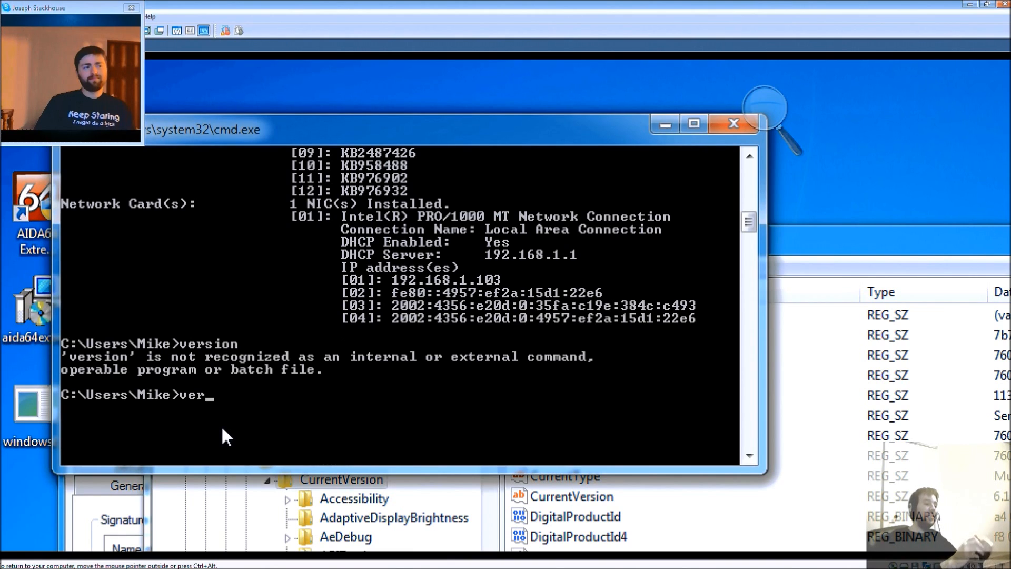
{"action": "key", "text": "Return"}
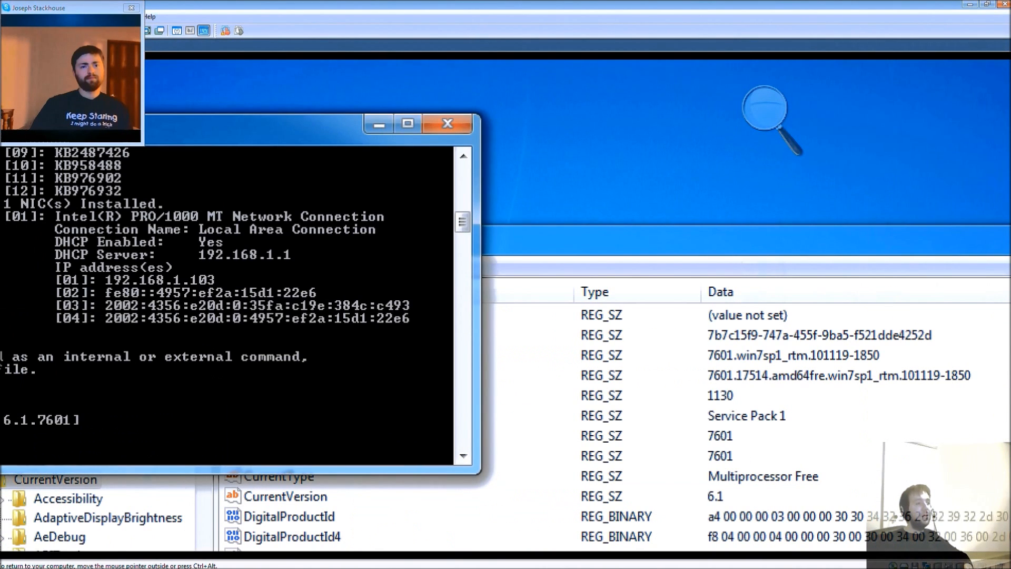
{"action": "left_click", "coordinate": [459, 127]}
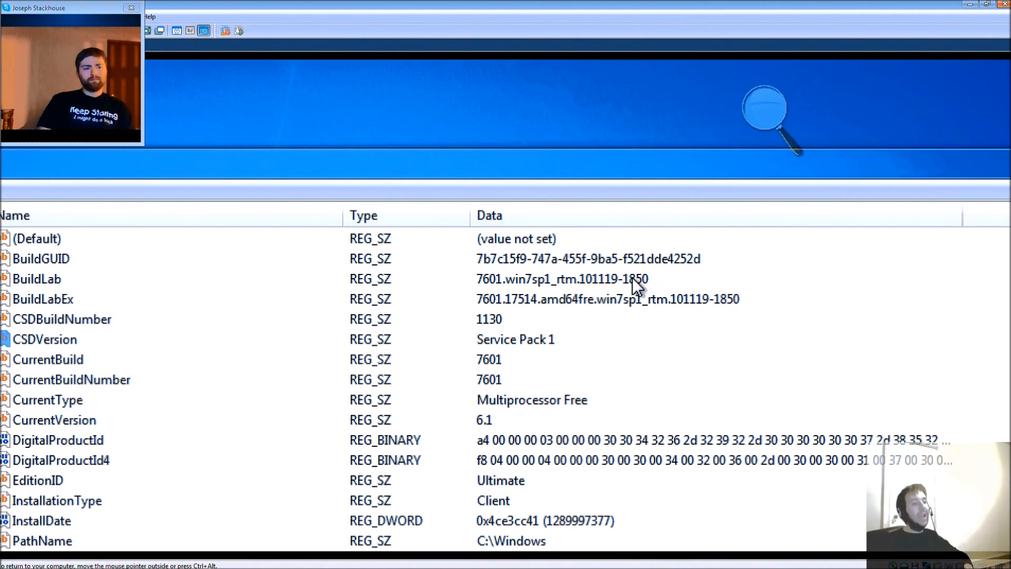
{"action": "left_click", "coordinate": [652, 311]}
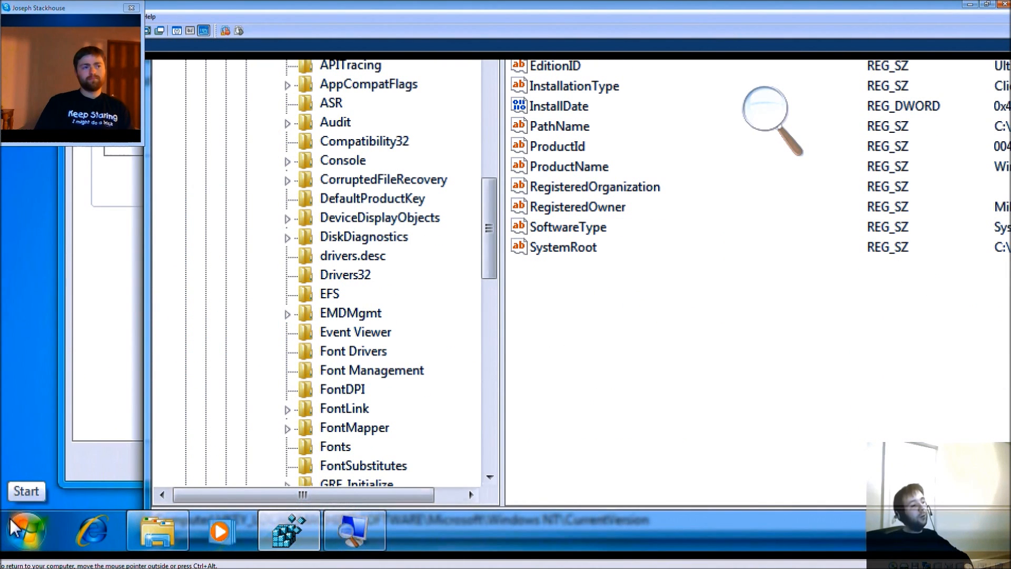
{"action": "left_click", "coordinate": [16, 543]}
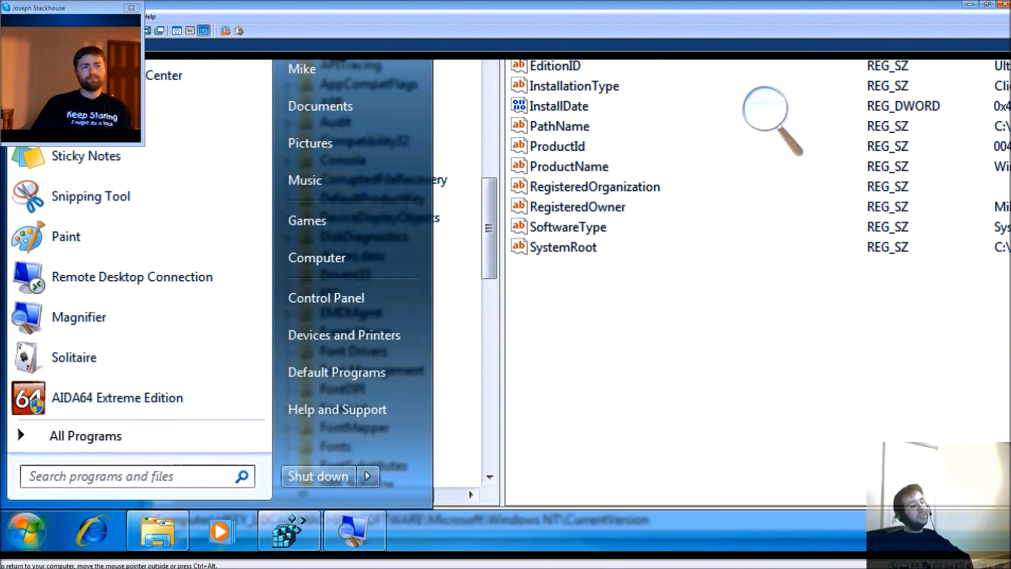
{"action": "left_click", "coordinate": [23, 542]}
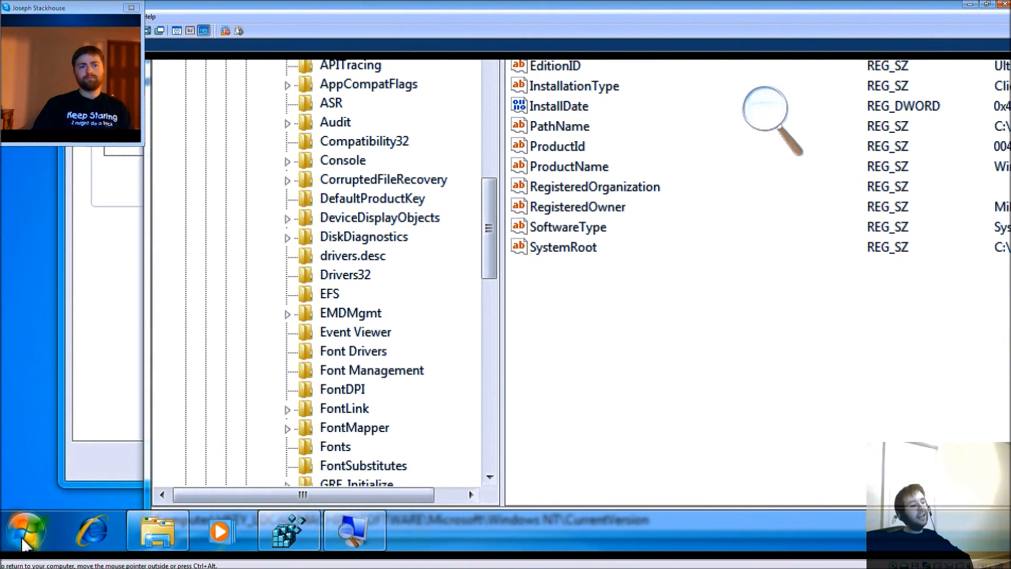
{"action": "left_click", "coordinate": [23, 543]}
{"action": "left_click", "coordinate": [23, 542]}
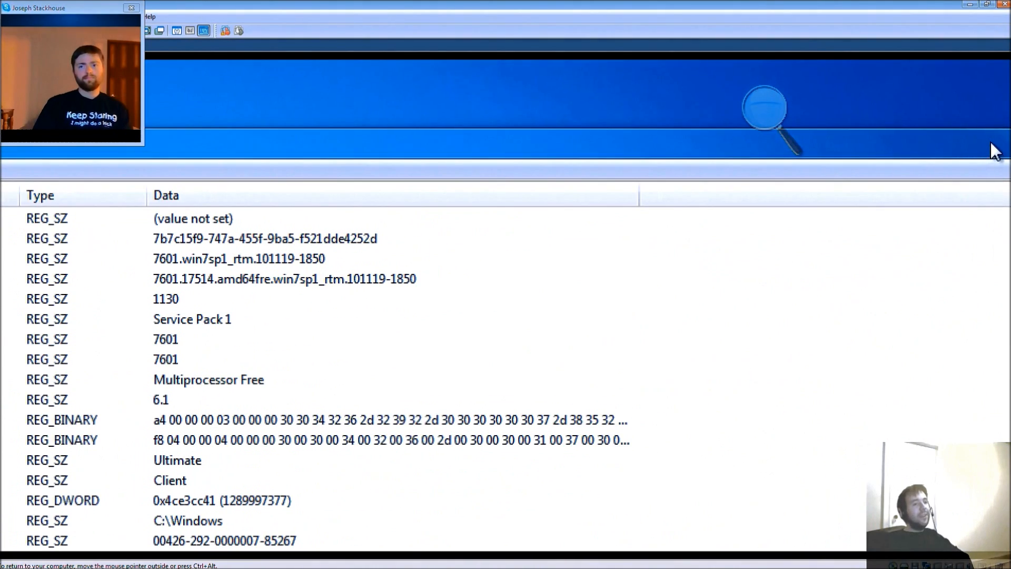
Move the Registry Editor window aside, review the general properties of the windows6.1-KB976932-X64 file, and close its properties.
{"action": "left_click_drag", "start_coordinate": [990, 142], "coordinate": [542, 295]}
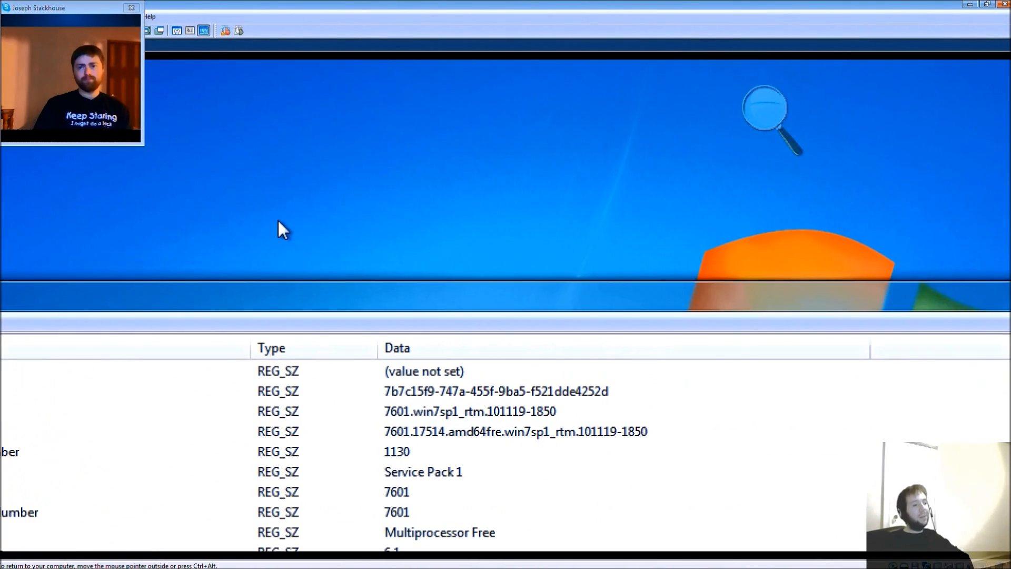
{"action": "left_click_drag", "start_coordinate": [277, 309], "coordinate": [780, 107]}
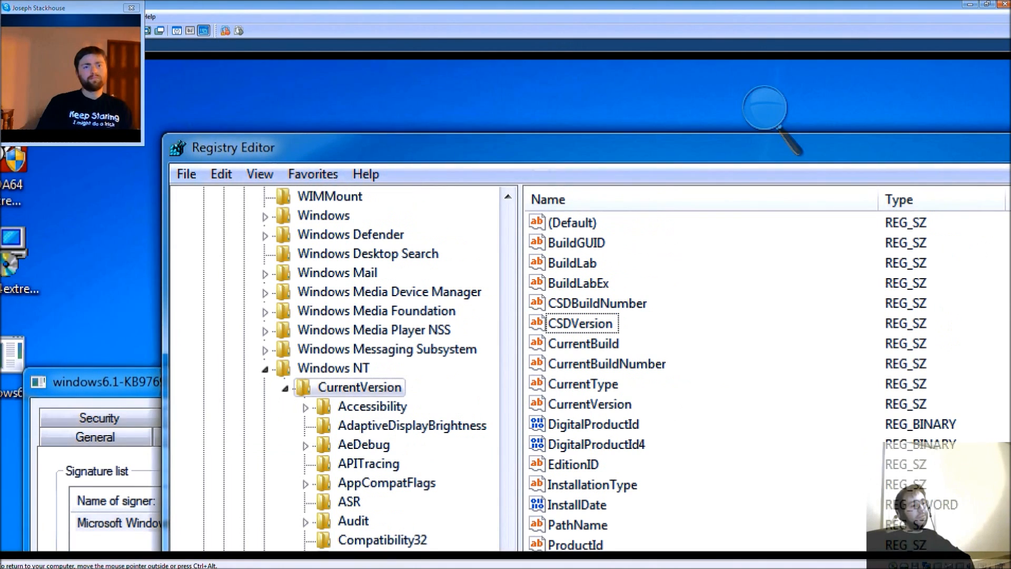
{"action": "left_click", "coordinate": [123, 379]}
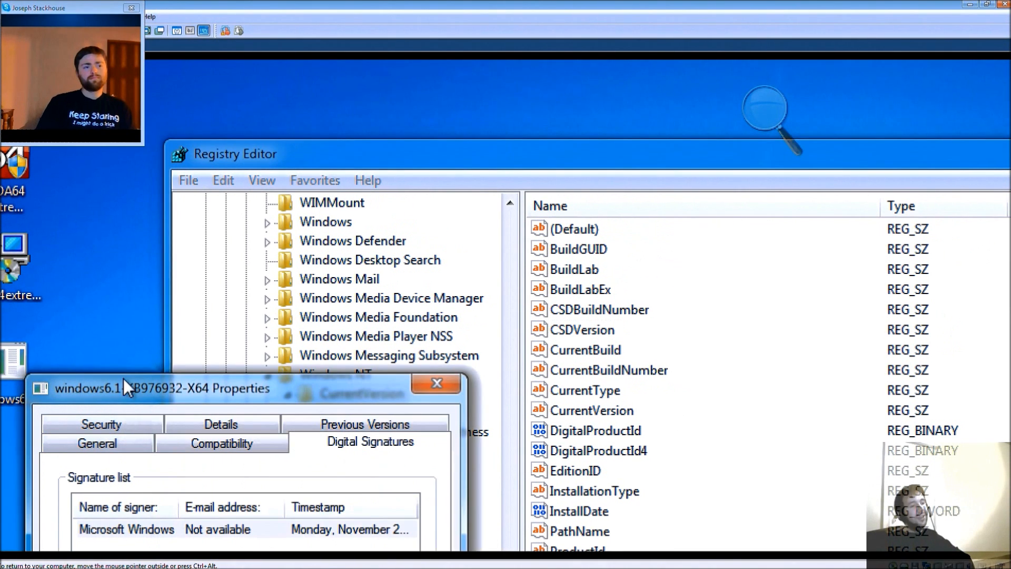
{"action": "left_click", "coordinate": [92, 448]}
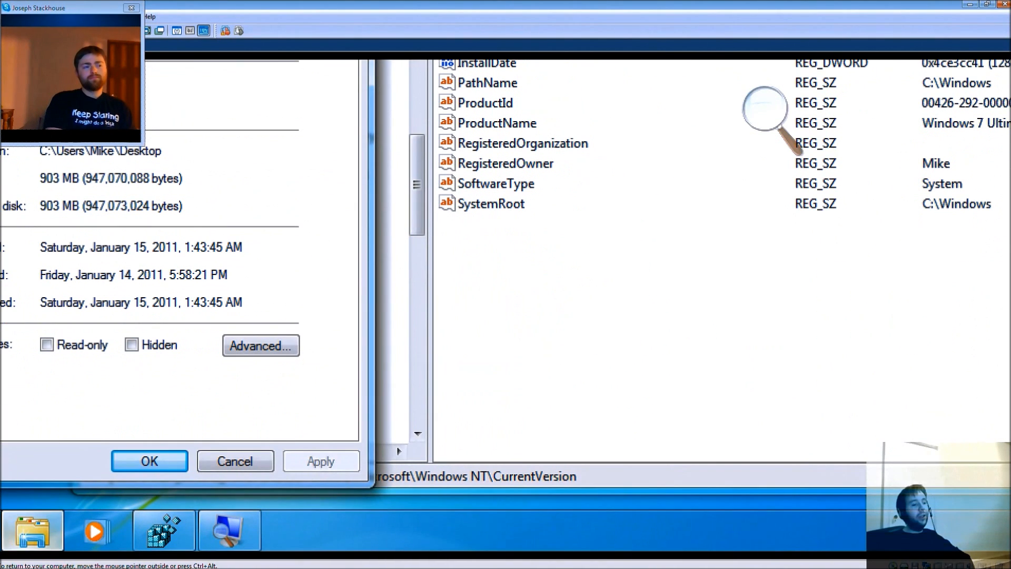
{"action": "left_click", "coordinate": [235, 468]}
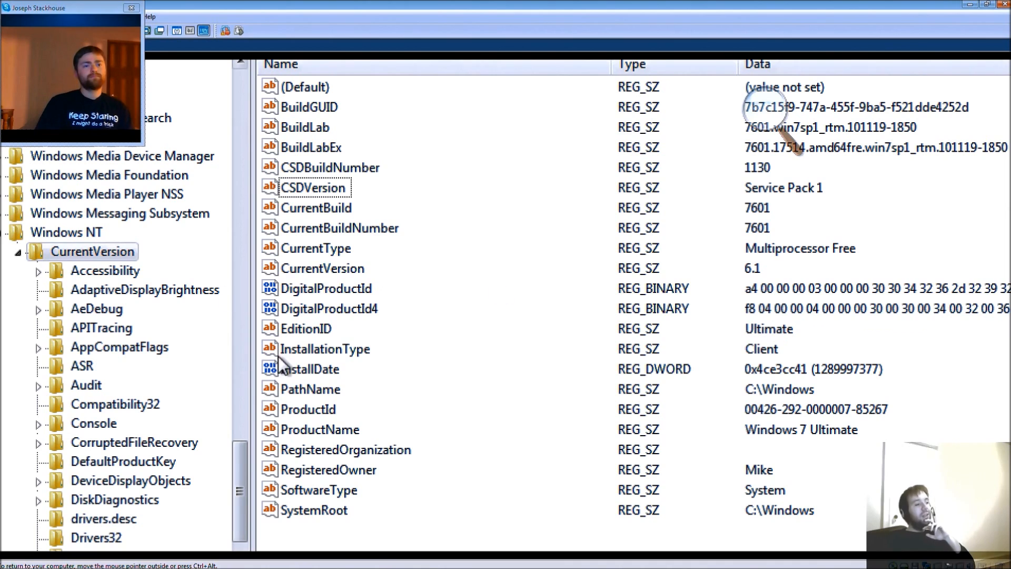
Examine the InstallationType, InstallDate, ProductId, ProductName and RegisteredOrganization values under the CurrentVersion registry key.
{"action": "left_click", "coordinate": [311, 327]}
{"action": "left_click", "coordinate": [316, 345]}
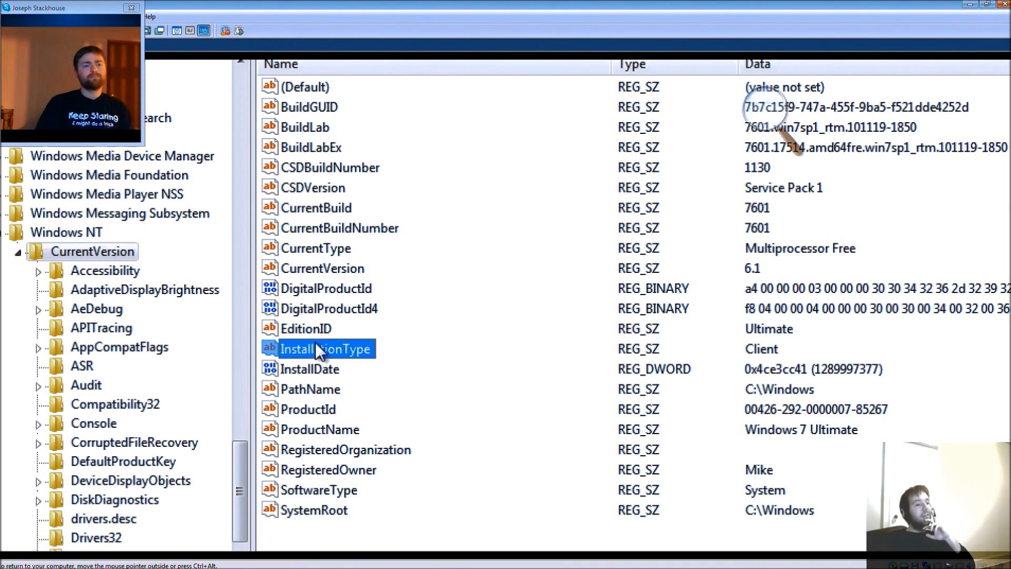
{"action": "left_click", "coordinate": [339, 367]}
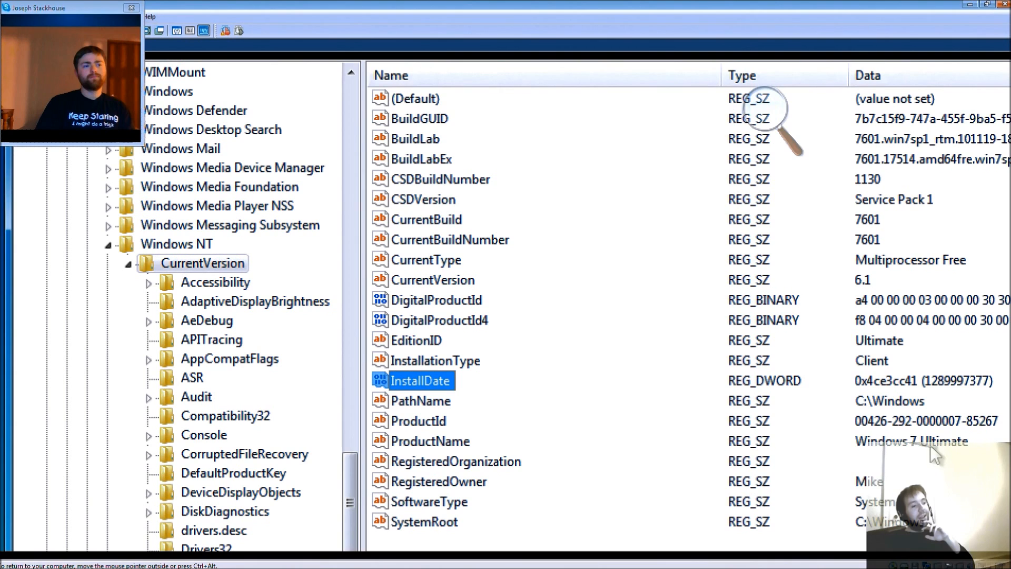
{"action": "left_click", "coordinate": [428, 425]}
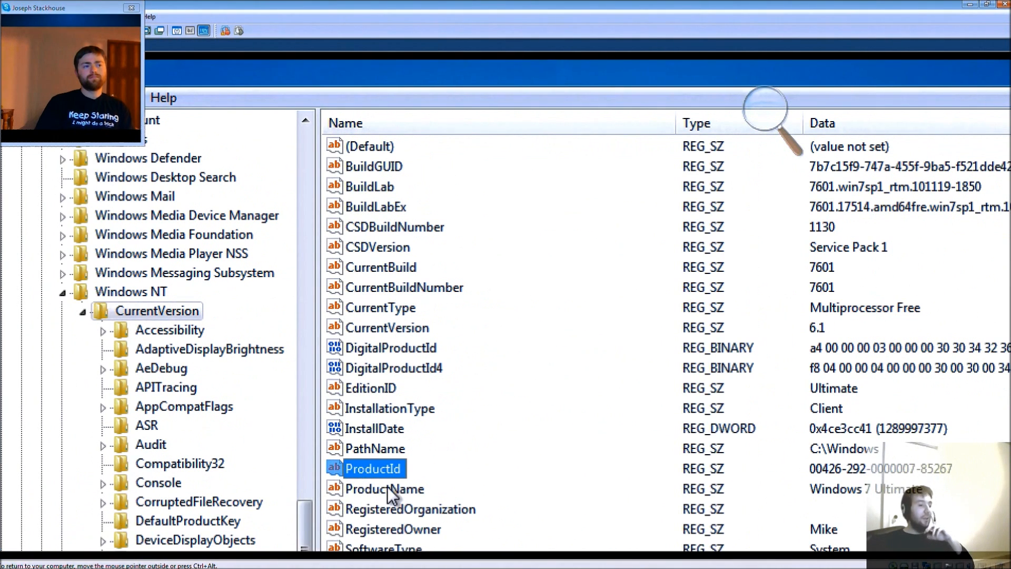
{"action": "left_click", "coordinate": [388, 489]}
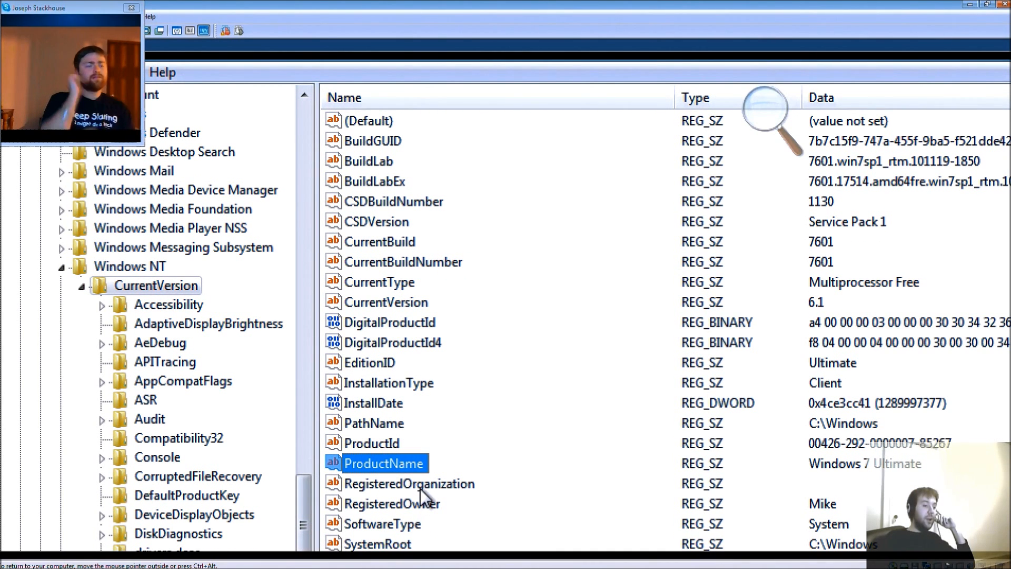
{"action": "left_click", "coordinate": [420, 488]}
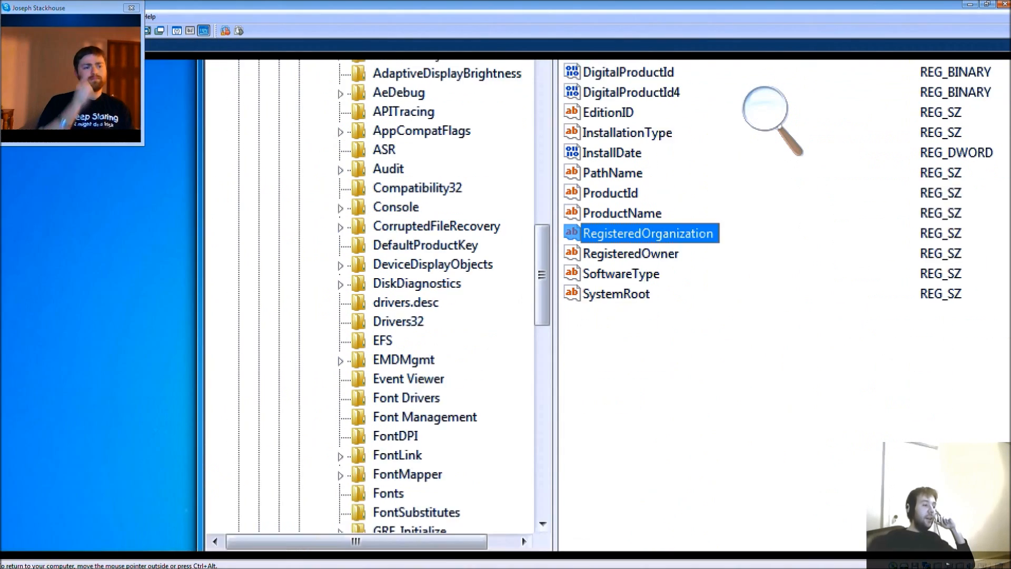
Open the c:\windows\winsxs\ folder, look over its component folders, and close it.
{"action": "left_click", "coordinate": [25, 530]}
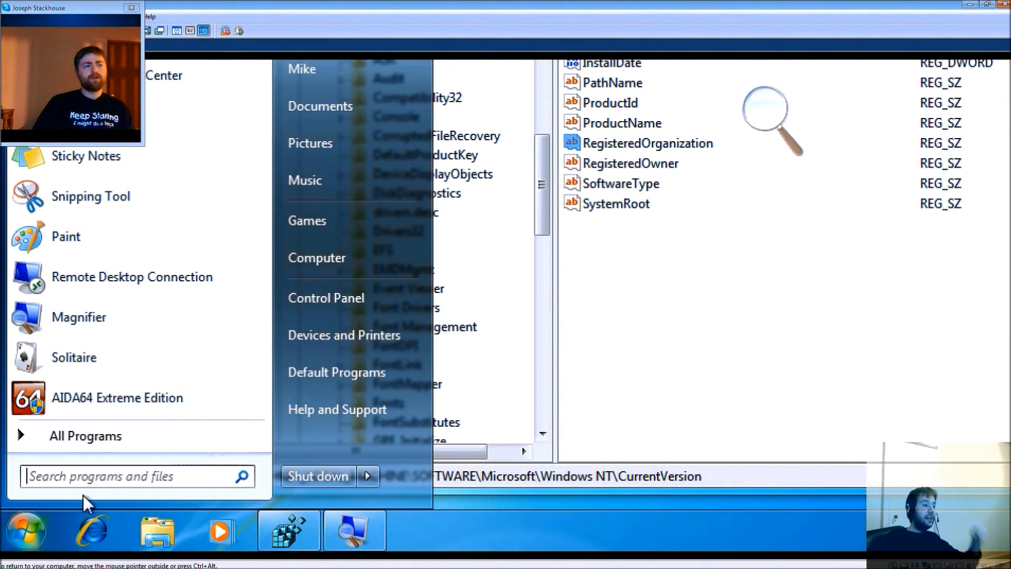
{"action": "left_click", "coordinate": [85, 477]}
{"action": "type", "text": "c"}
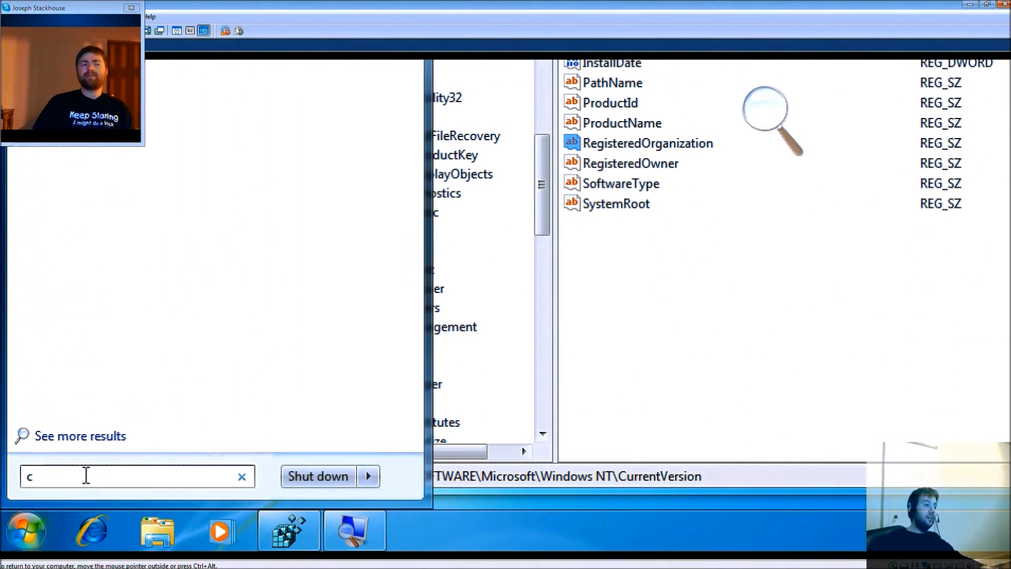
{"action": "type", "text": ":\\window"}
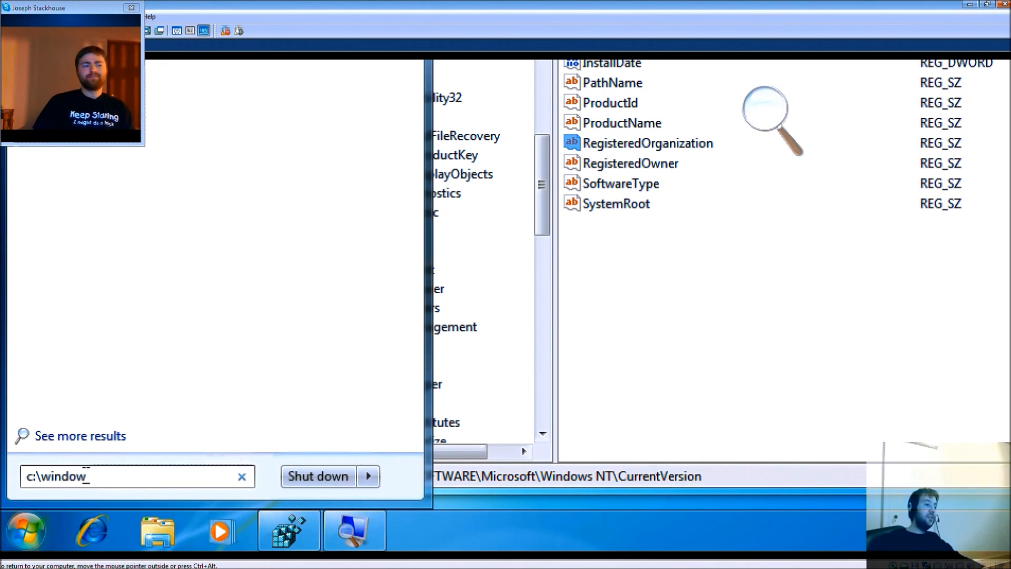
{"action": "type", "text": "s\\"}
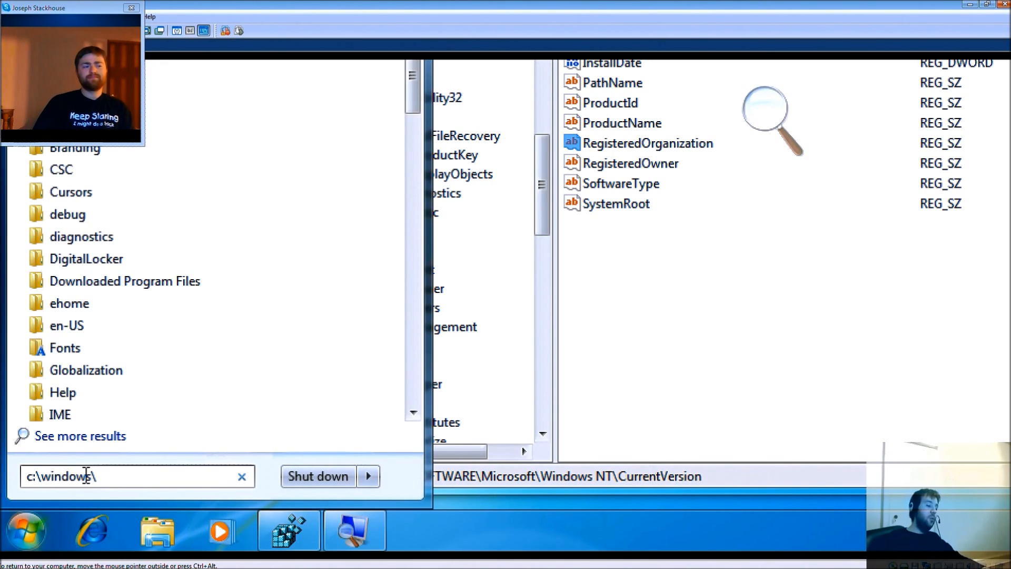
{"action": "type", "text": "winsxs\\"}
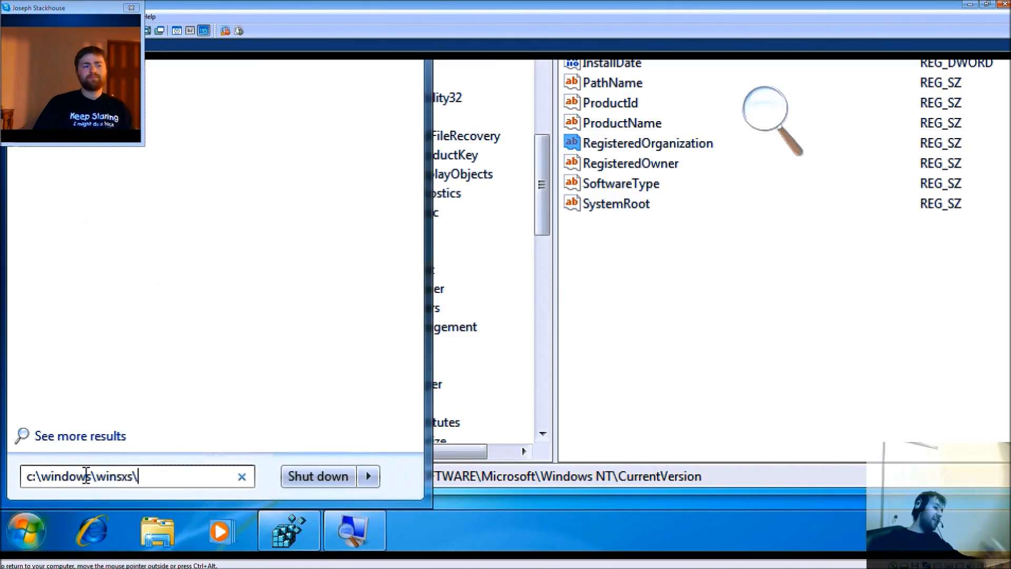
{"action": "key", "text": "Return"}
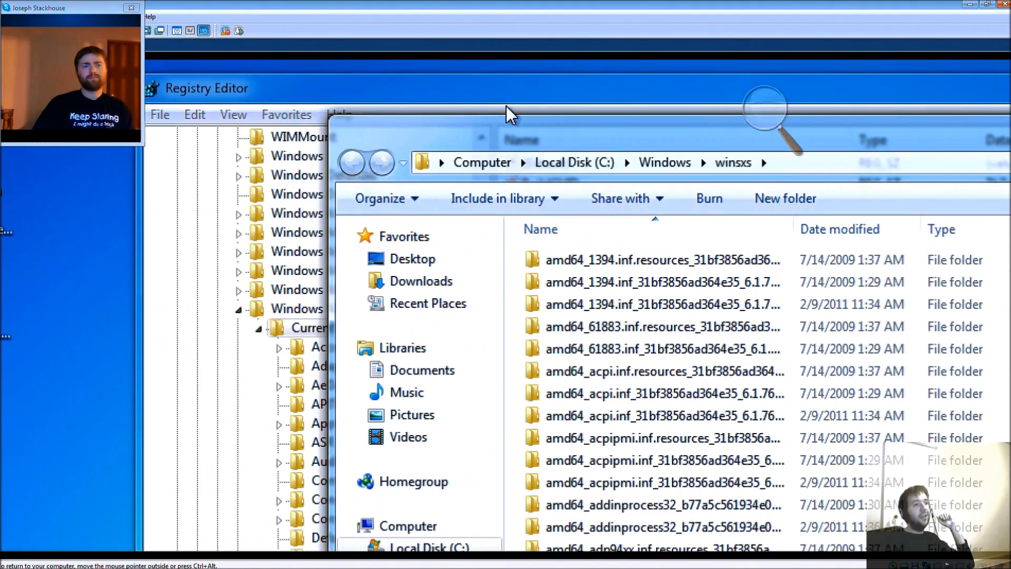
{"action": "left_click_drag", "start_coordinate": [579, 140], "coordinate": [276, 214]}
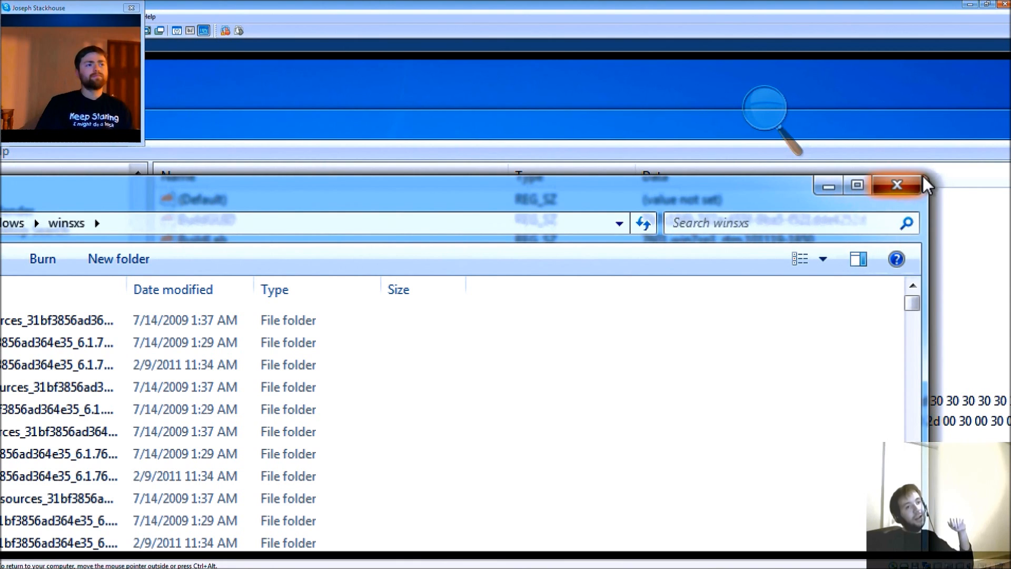
{"action": "left_click", "coordinate": [913, 181]}
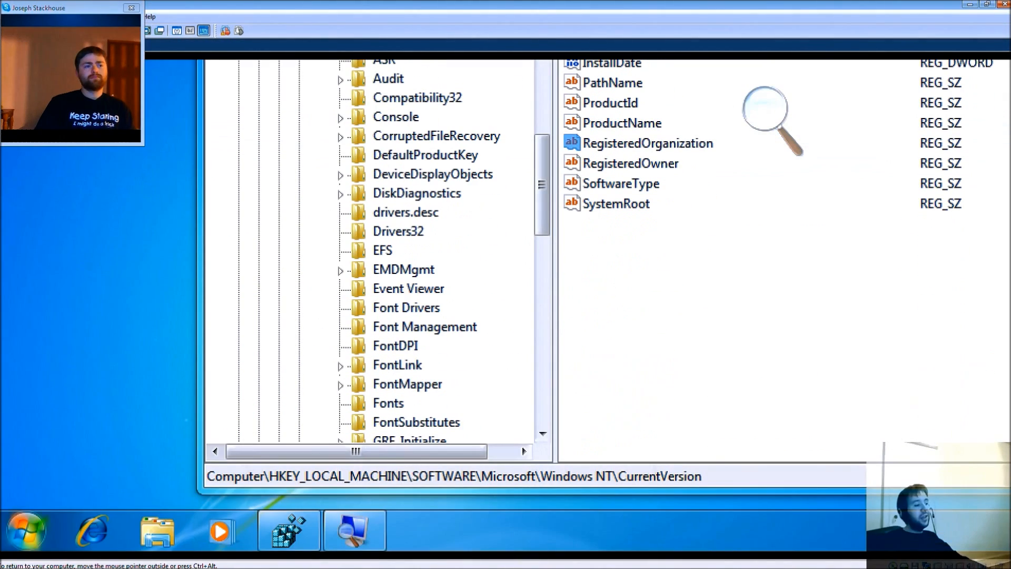
Open the properties of Local Disk (C:) from the Computer window to view its used and free space.
{"action": "left_click", "coordinate": [4, 543]}
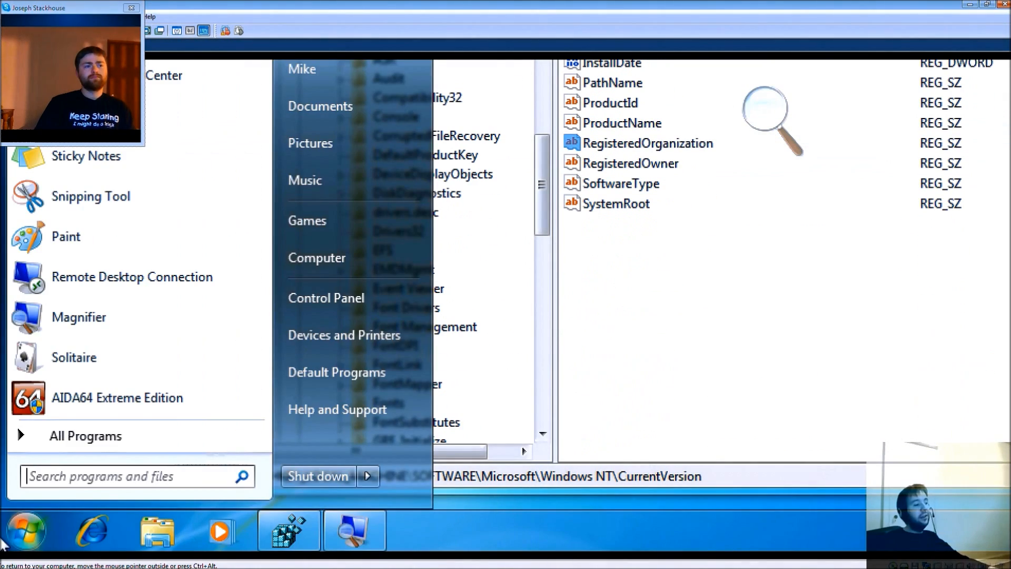
{"action": "left_click", "coordinate": [298, 261]}
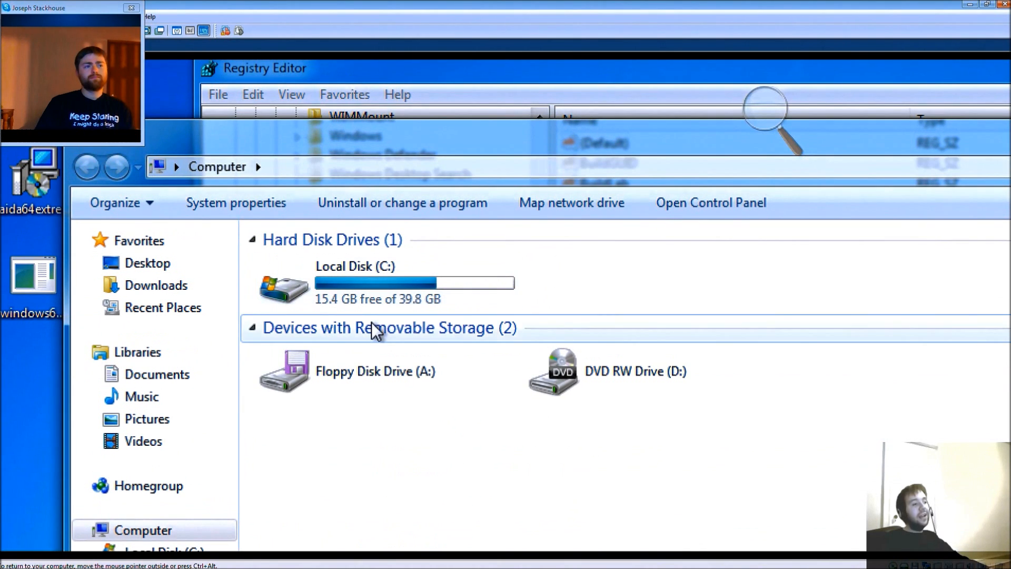
{"action": "right_click", "coordinate": [368, 280]}
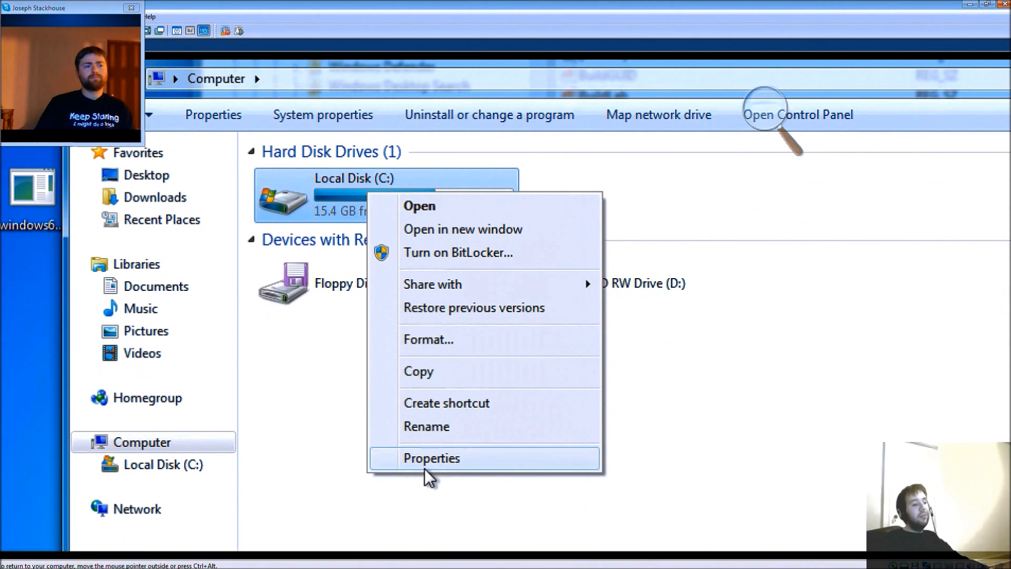
{"action": "left_click", "coordinate": [426, 462]}
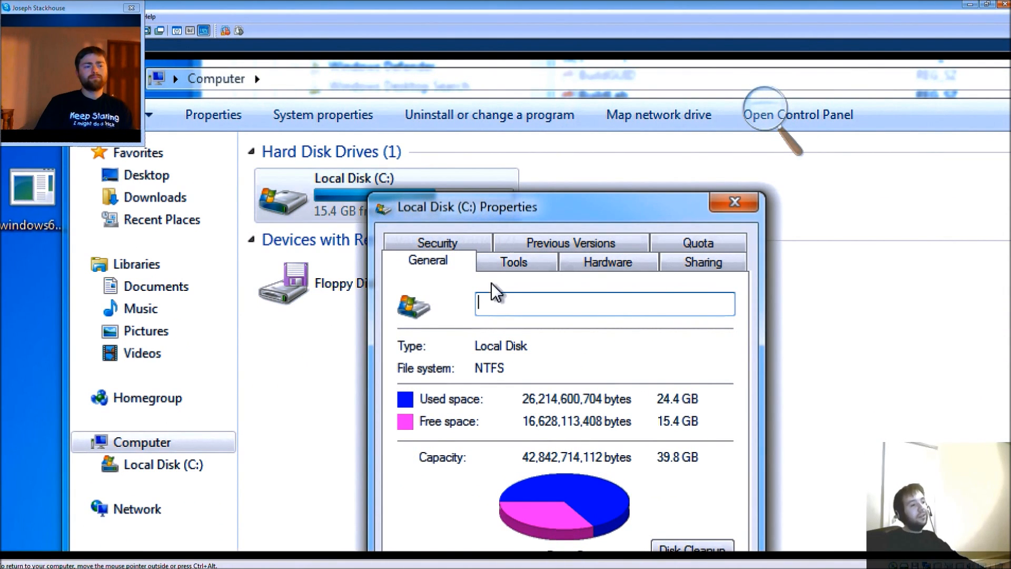
Open the VMware Virtual S SCSI Disk Device from the C: drive's hardware list and examine its volumes, general and details properties.
{"action": "left_click", "coordinate": [492, 266]}
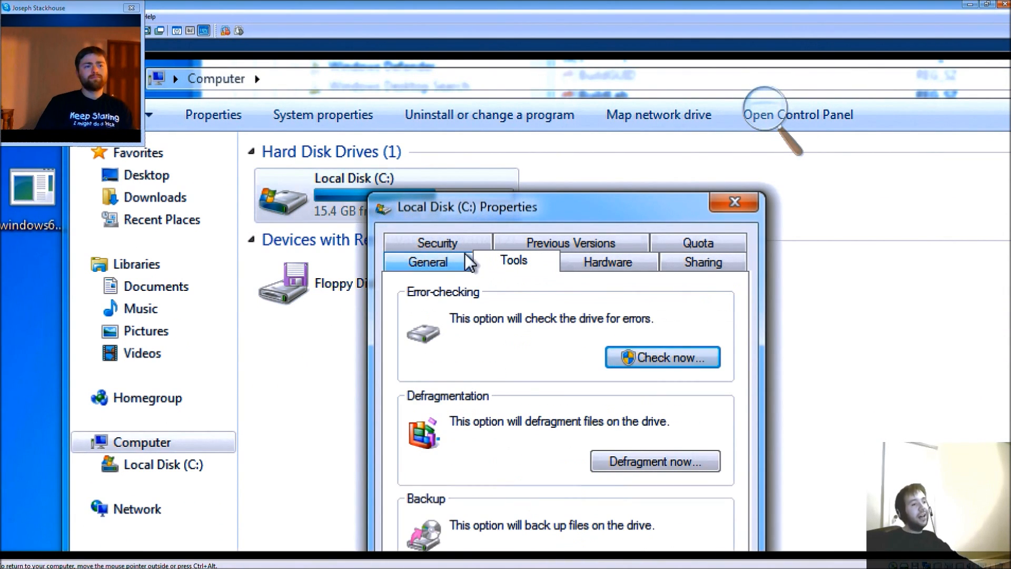
{"action": "left_click", "coordinate": [616, 265]}
{"action": "double_click", "coordinate": [587, 375]}
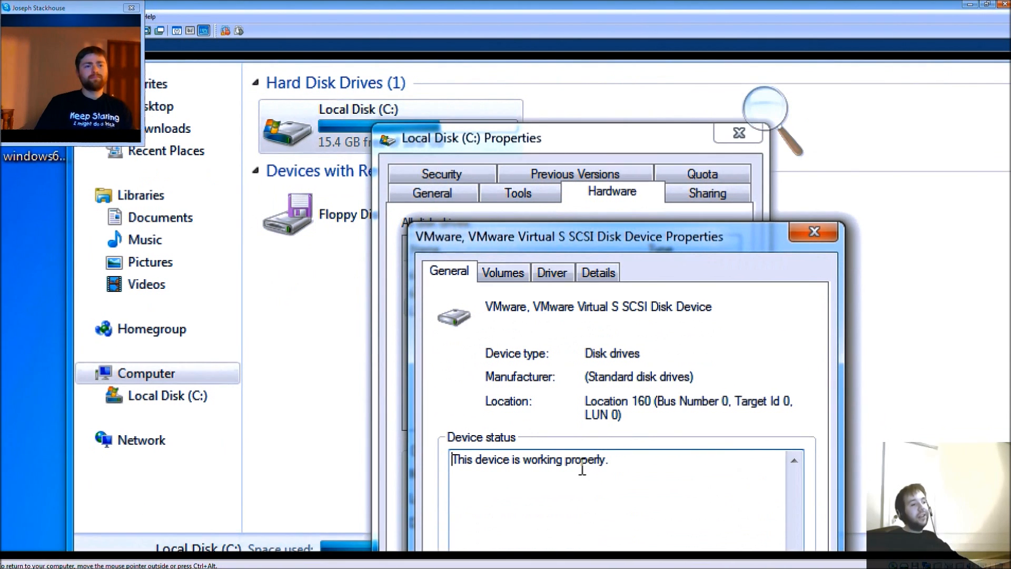
{"action": "left_click", "coordinate": [514, 274]}
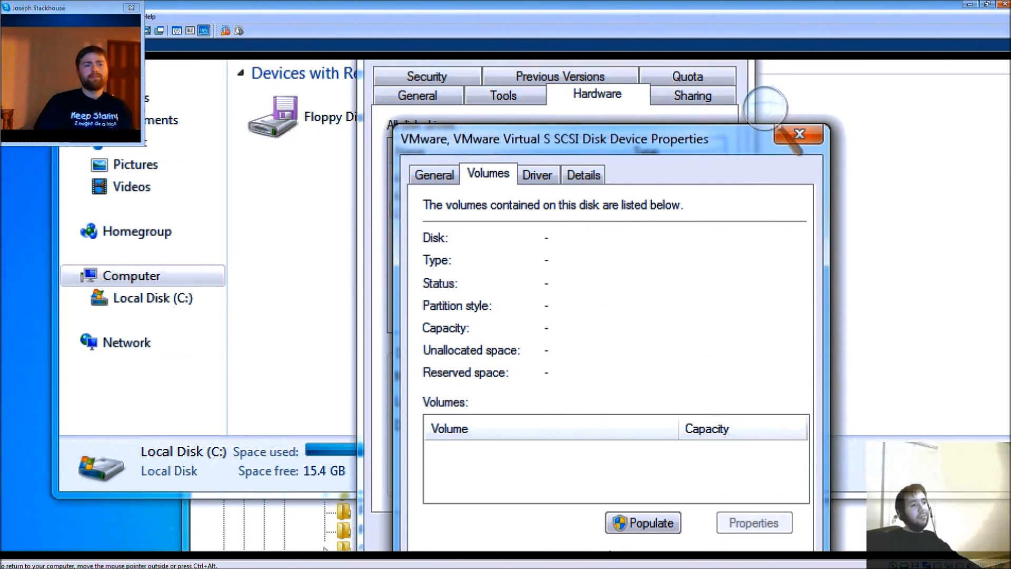
{"action": "left_click", "coordinate": [528, 158]}
{"action": "left_click", "coordinate": [417, 159]}
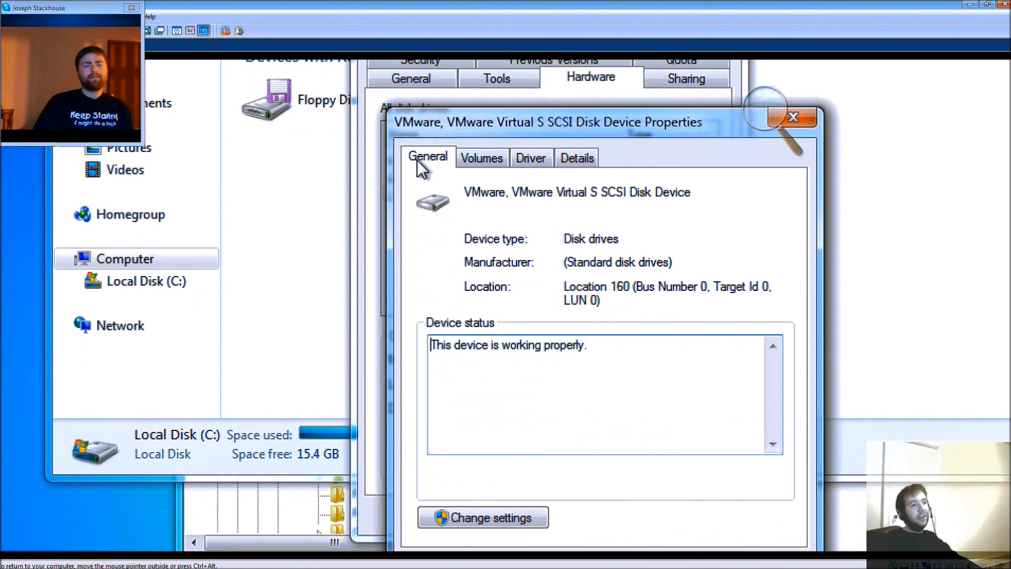
{"action": "left_click", "coordinate": [594, 161]}
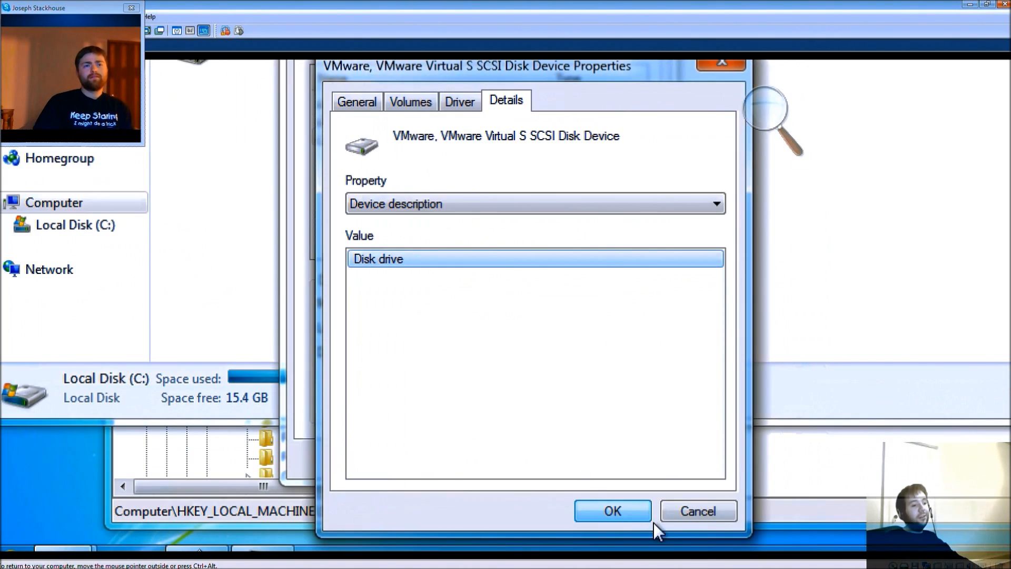
Reopen the VMware Virtual S SCSI Disk Device's properties, examine its volumes, driver and details information and the available detail properties, and close them.
{"action": "left_click", "coordinate": [666, 506]}
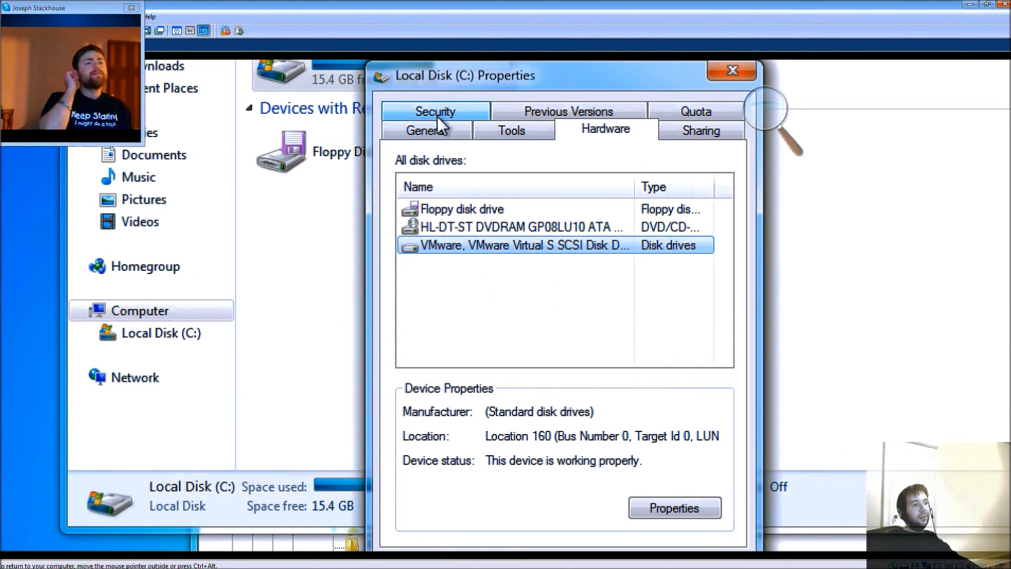
{"action": "left_click", "coordinate": [495, 230]}
{"action": "left_click", "coordinate": [491, 237]}
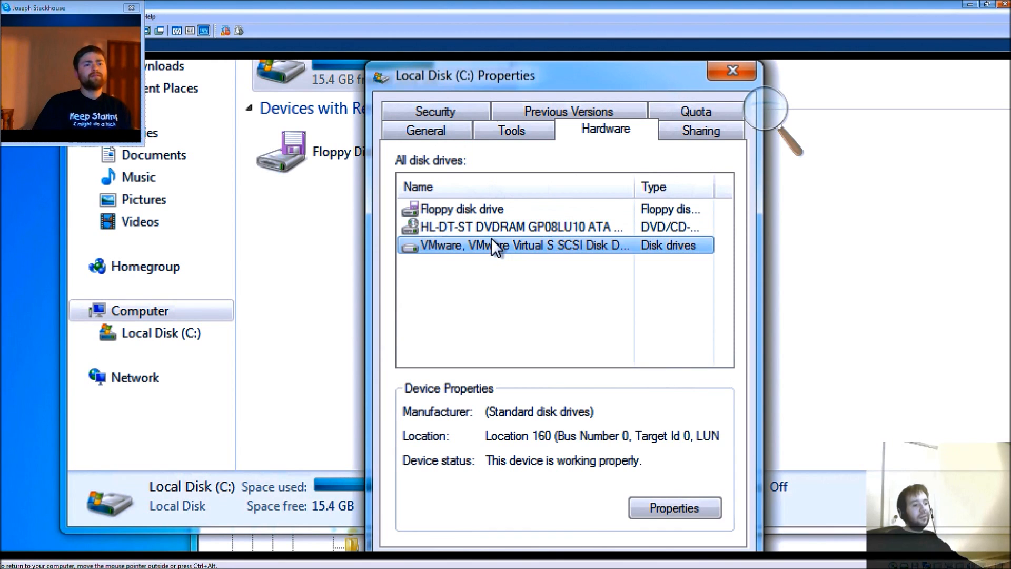
{"action": "left_click", "coordinate": [693, 504]}
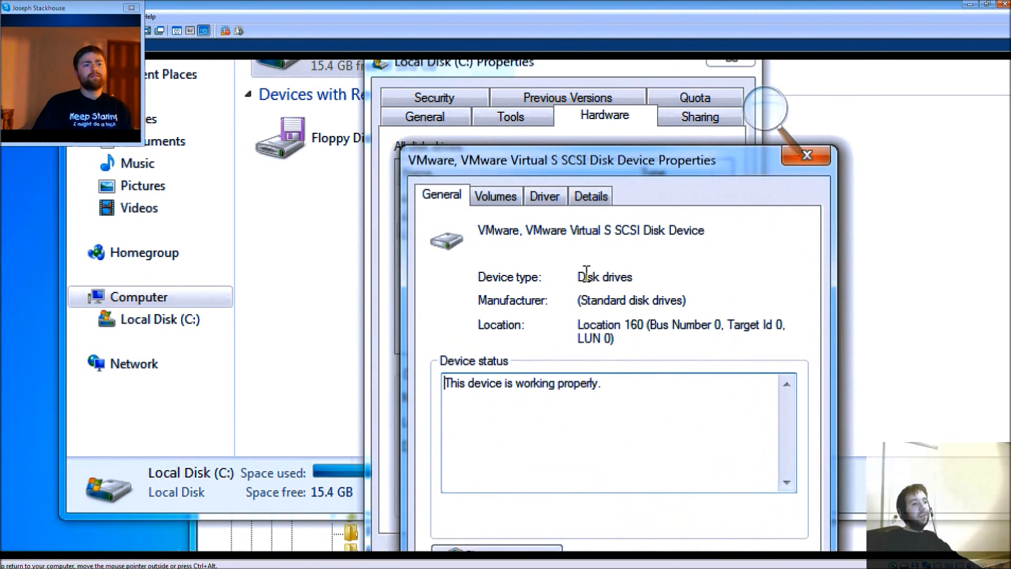
{"action": "left_click", "coordinate": [516, 215]}
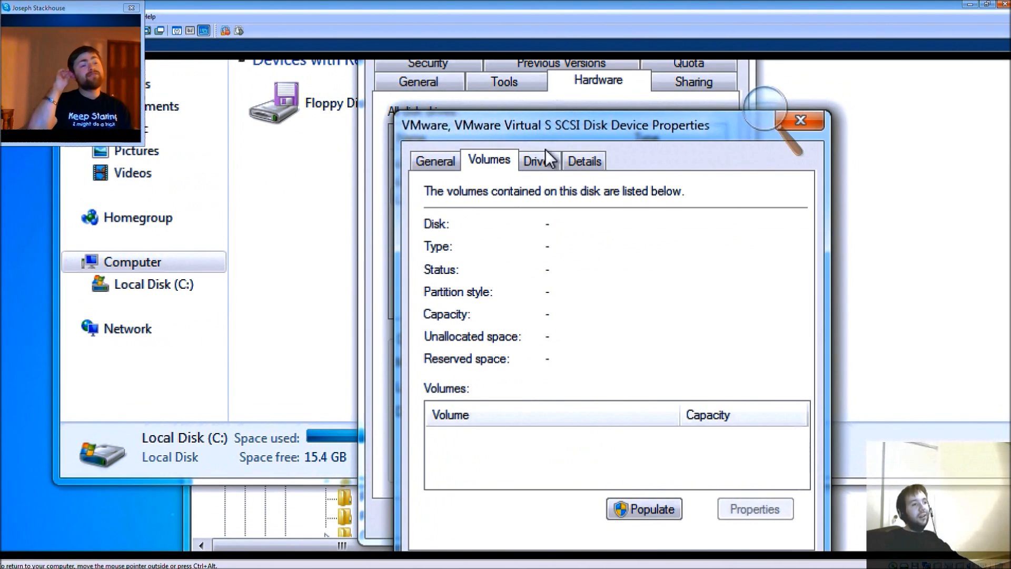
{"action": "left_click", "coordinate": [540, 160]}
{"action": "left_click", "coordinate": [579, 161]}
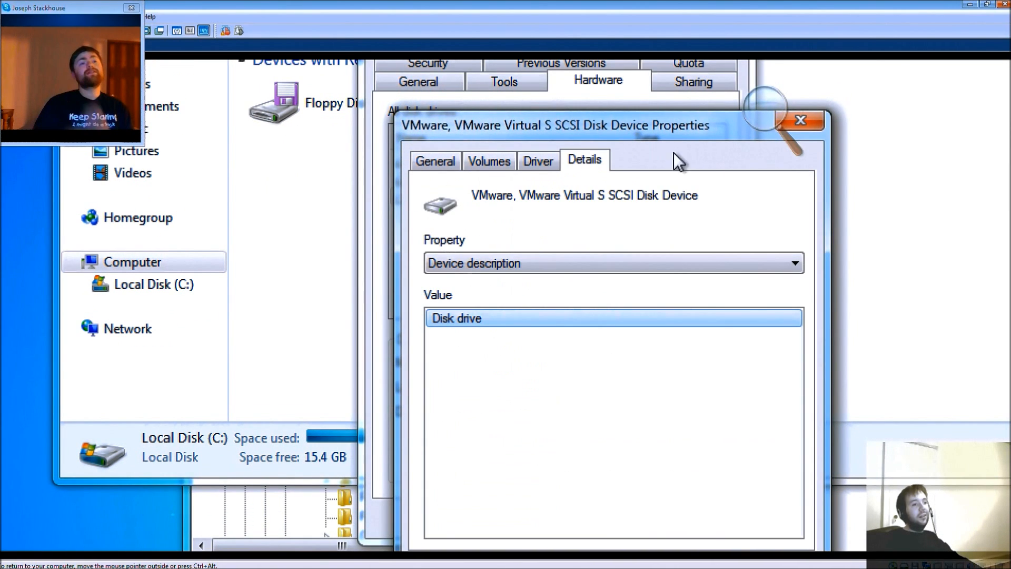
{"action": "left_click", "coordinate": [708, 263]}
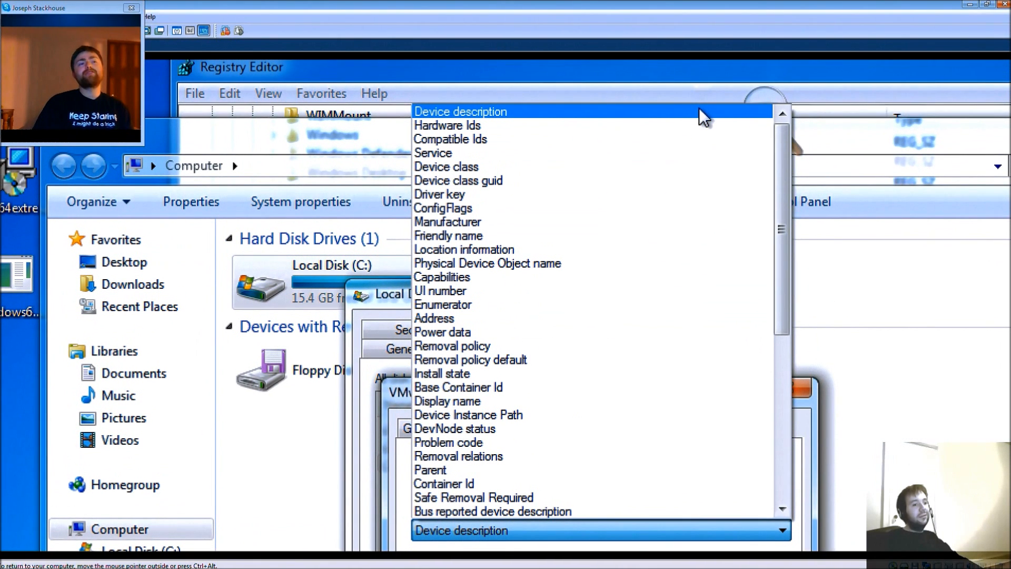
{"action": "left_click", "coordinate": [821, 247]}
{"action": "left_click", "coordinate": [787, 388]}
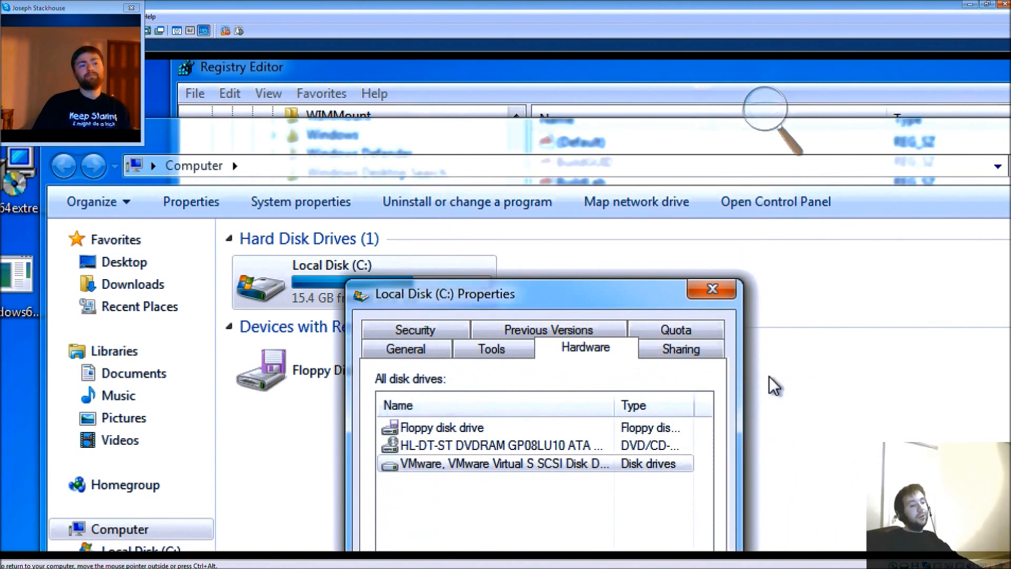
Review the C: drive's tools and general properties, then reopen its properties to check used and free space and close them.
{"action": "left_click", "coordinate": [491, 349]}
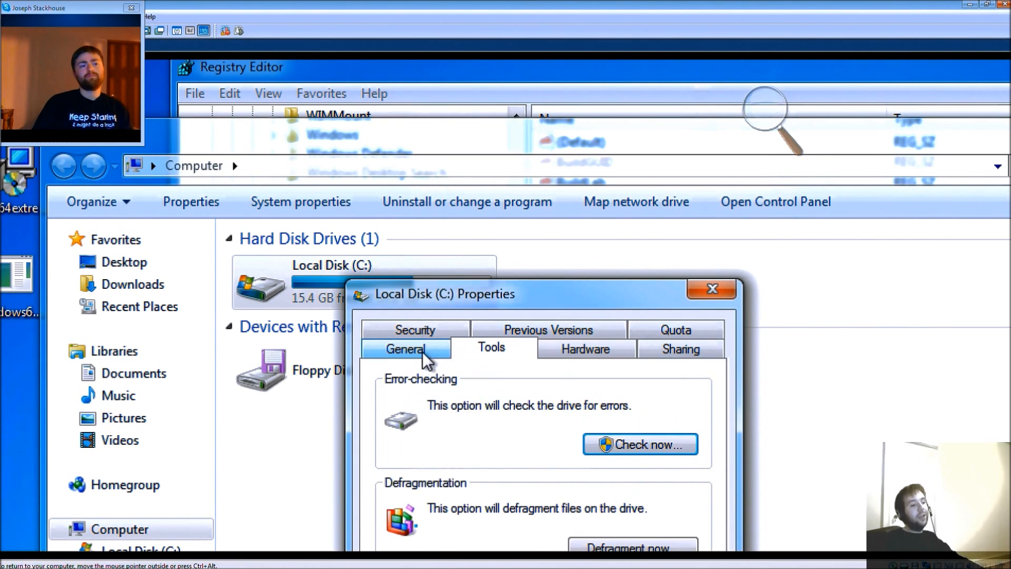
{"action": "left_click", "coordinate": [401, 352]}
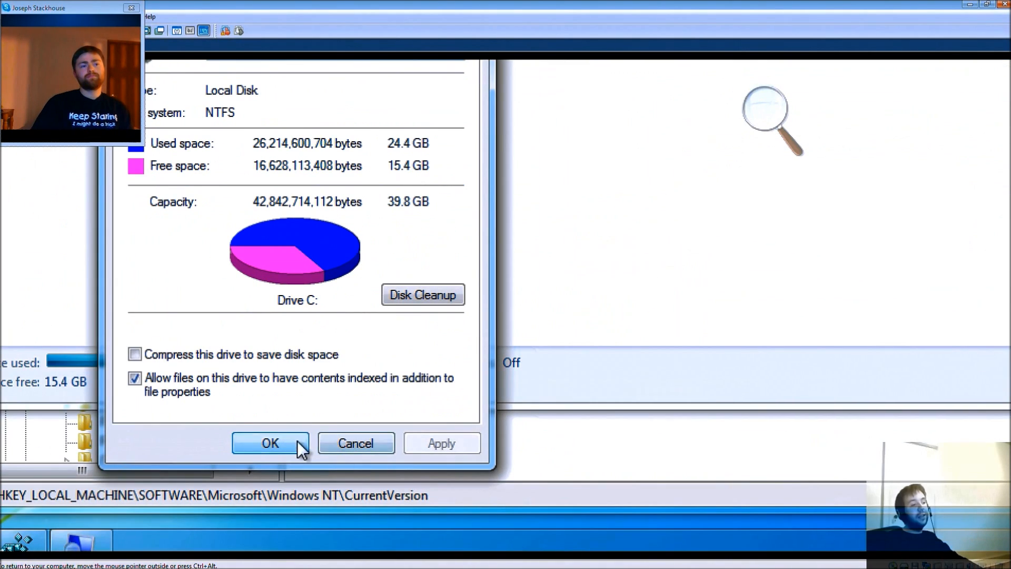
{"action": "left_click", "coordinate": [332, 443]}
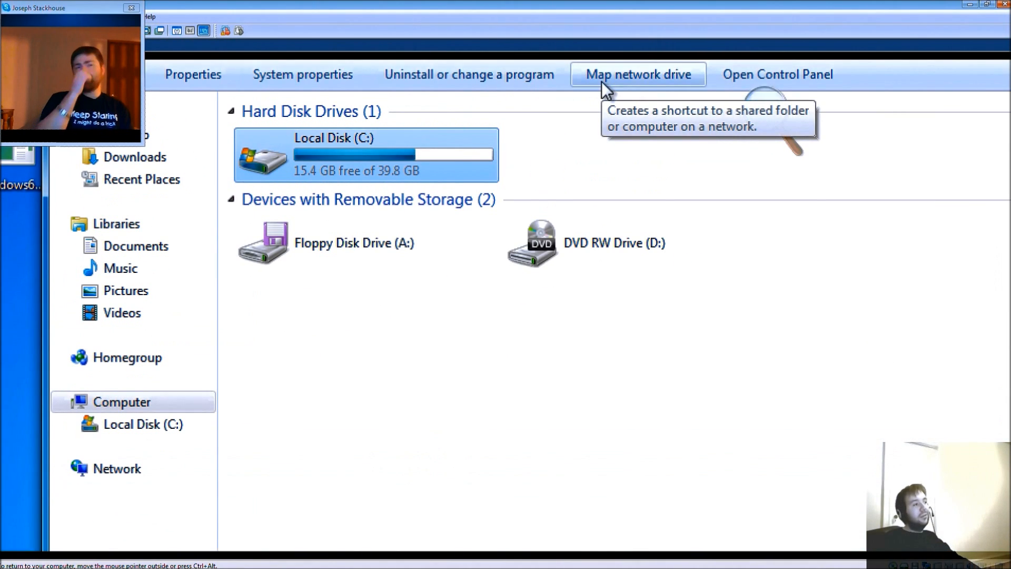
{"action": "right_click", "coordinate": [413, 171]}
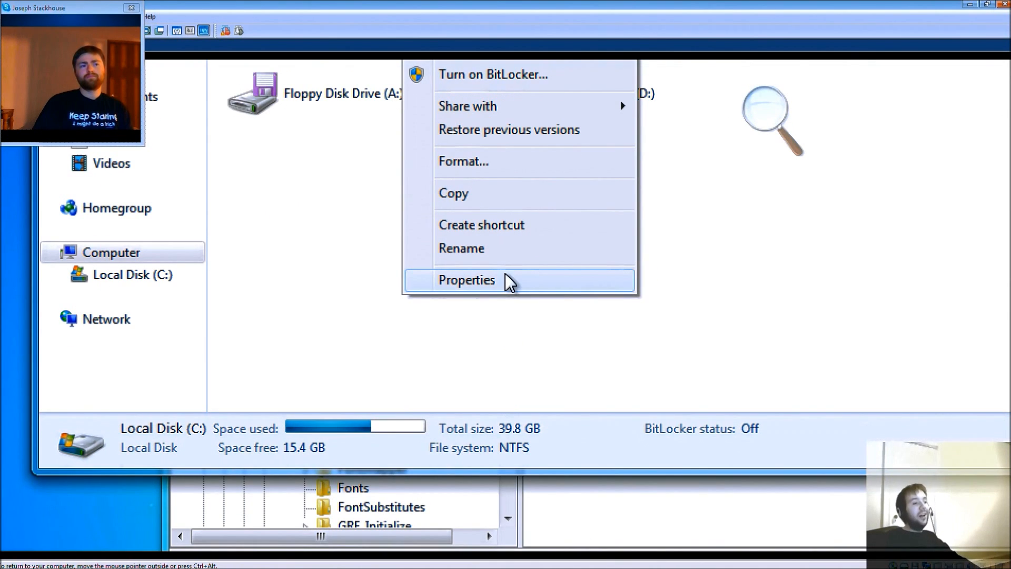
{"action": "left_click", "coordinate": [506, 275]}
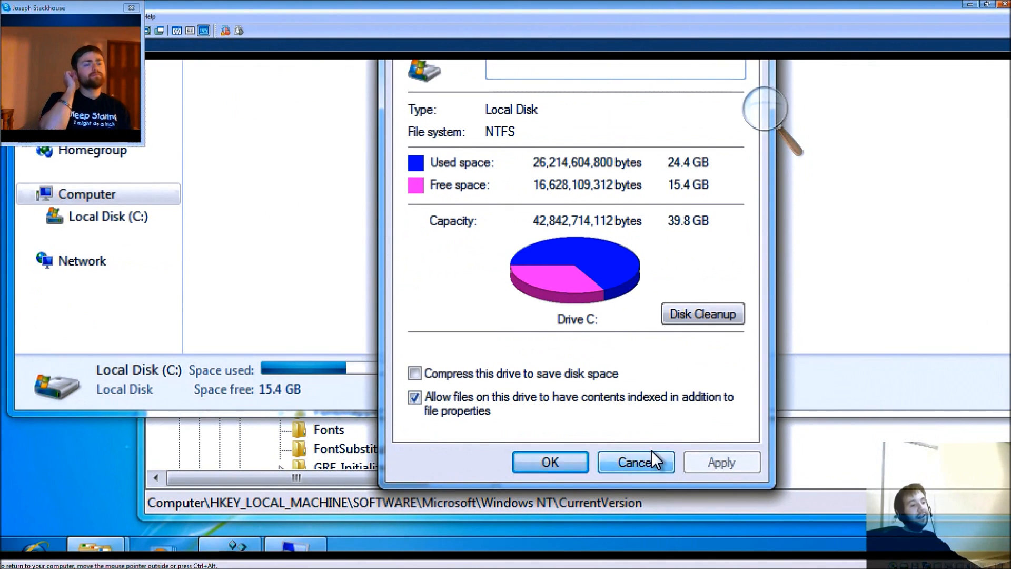
{"action": "left_click", "coordinate": [651, 454]}
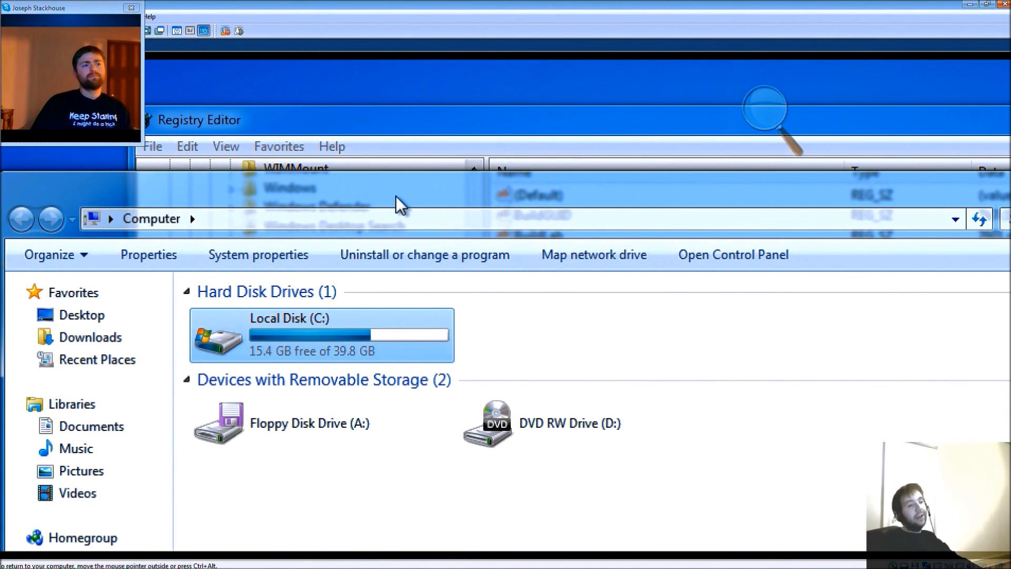
Move the Computer window aside to view the CurrentVersion values in Registry Editor, and bring the Computer window back up.
{"action": "left_click_drag", "start_coordinate": [401, 205], "coordinate": [526, 407]}
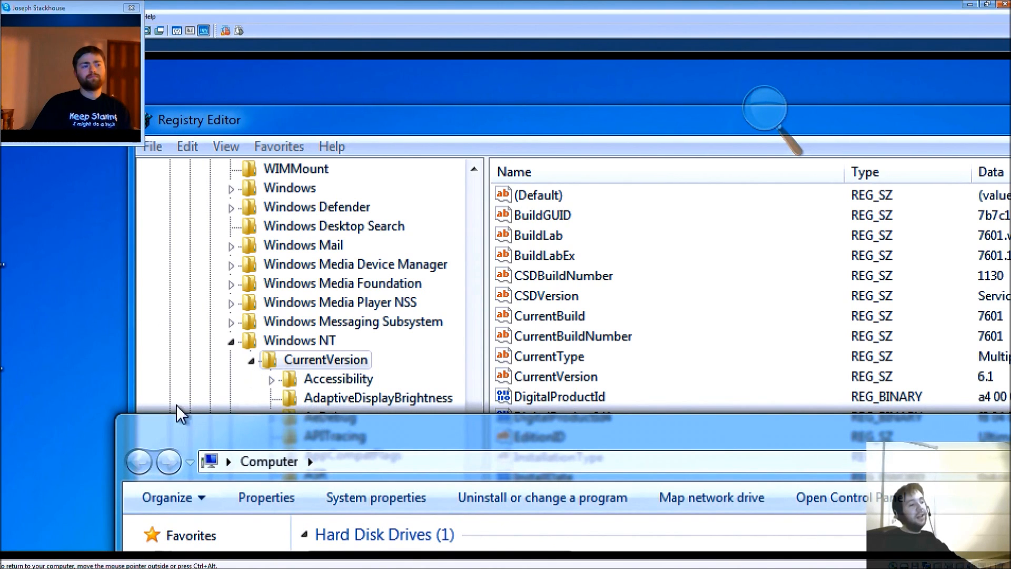
{"action": "left_click", "coordinate": [207, 410]}
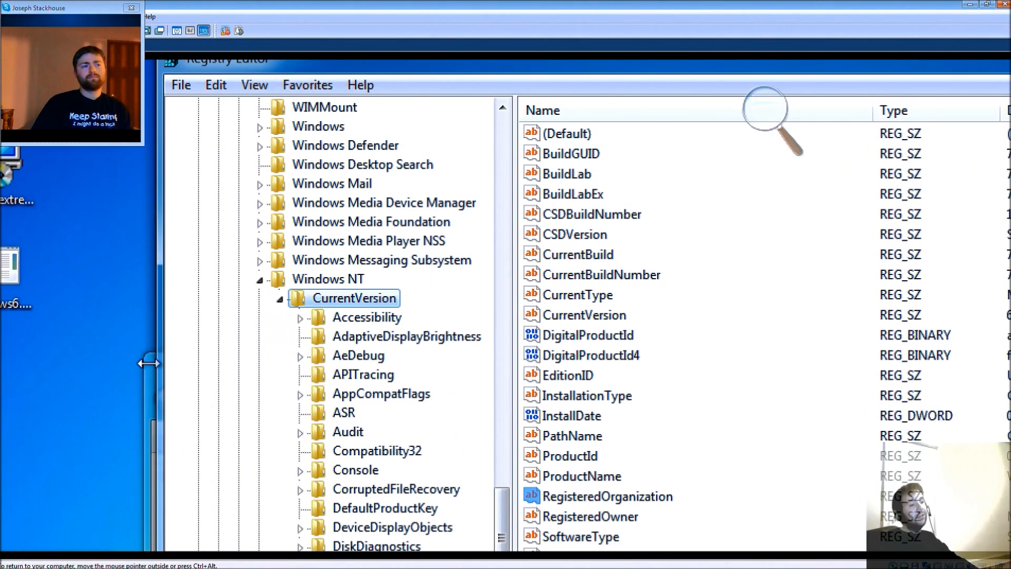
{"action": "left_click", "coordinate": [149, 363]}
{"action": "left_click_drag", "start_coordinate": [238, 366], "coordinate": [236, 510]}
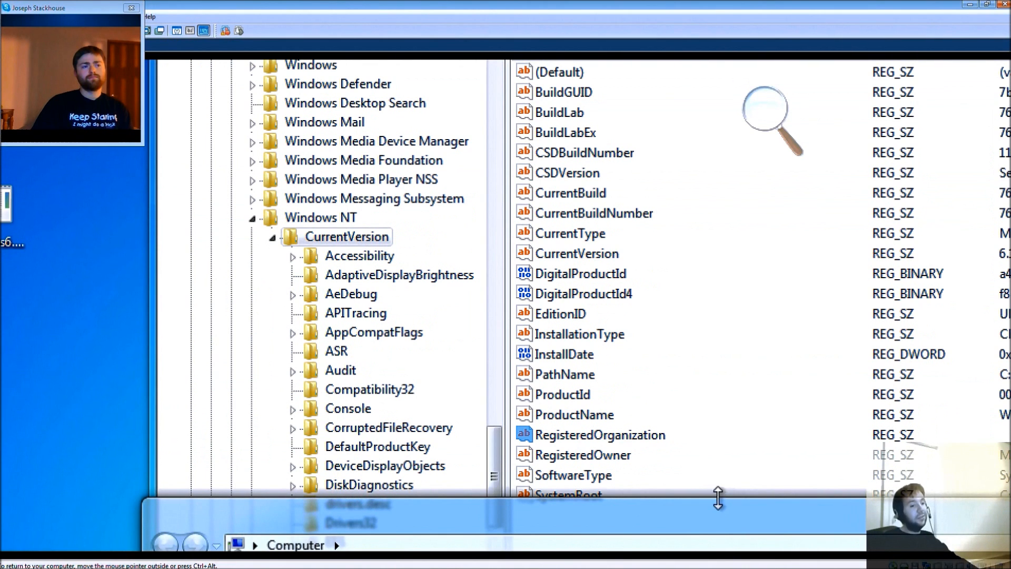
{"action": "left_click_drag", "start_coordinate": [687, 520], "coordinate": [582, 501]}
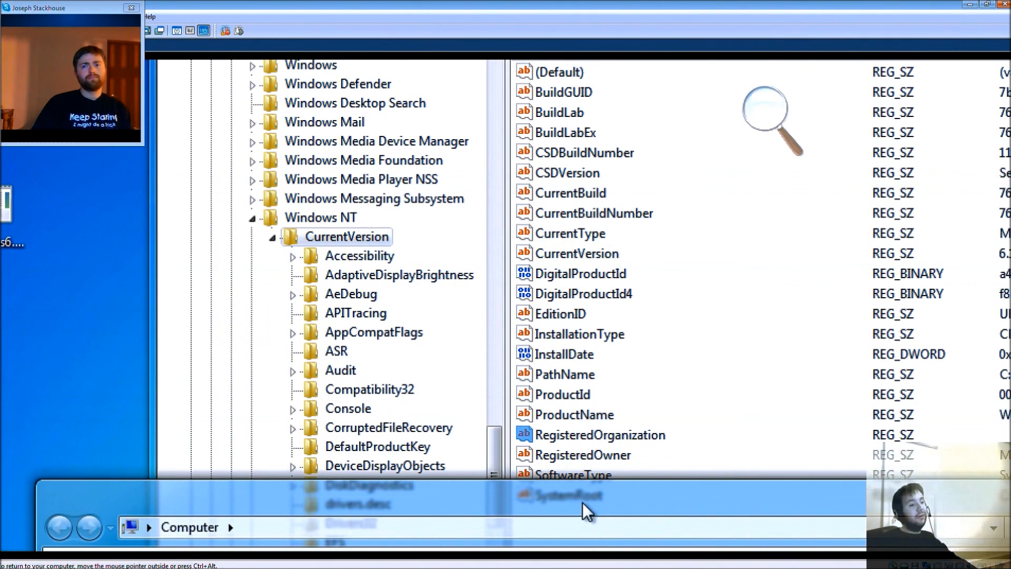
{"action": "left_click", "coordinate": [597, 437]}
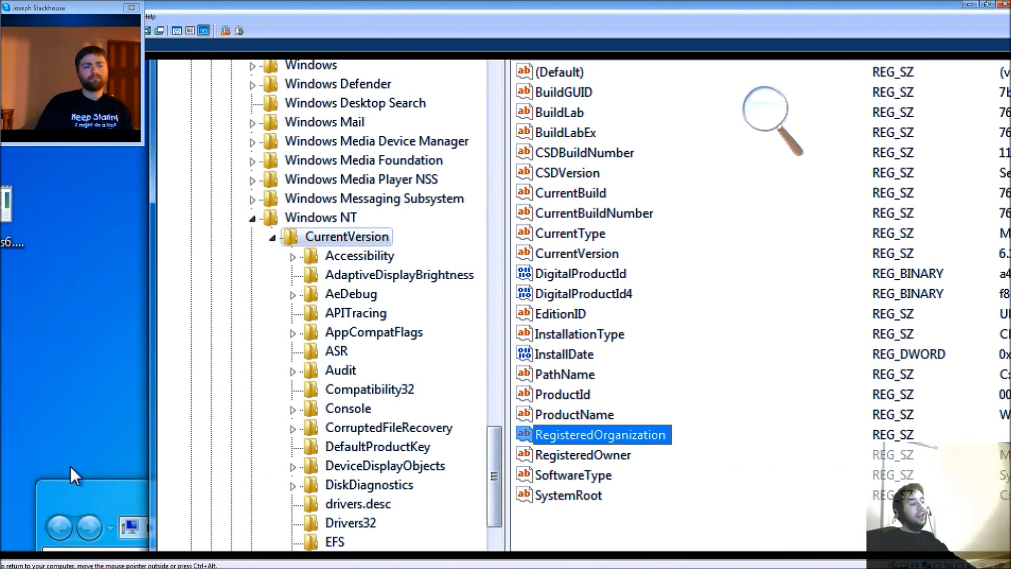
{"action": "left_click", "coordinate": [65, 488]}
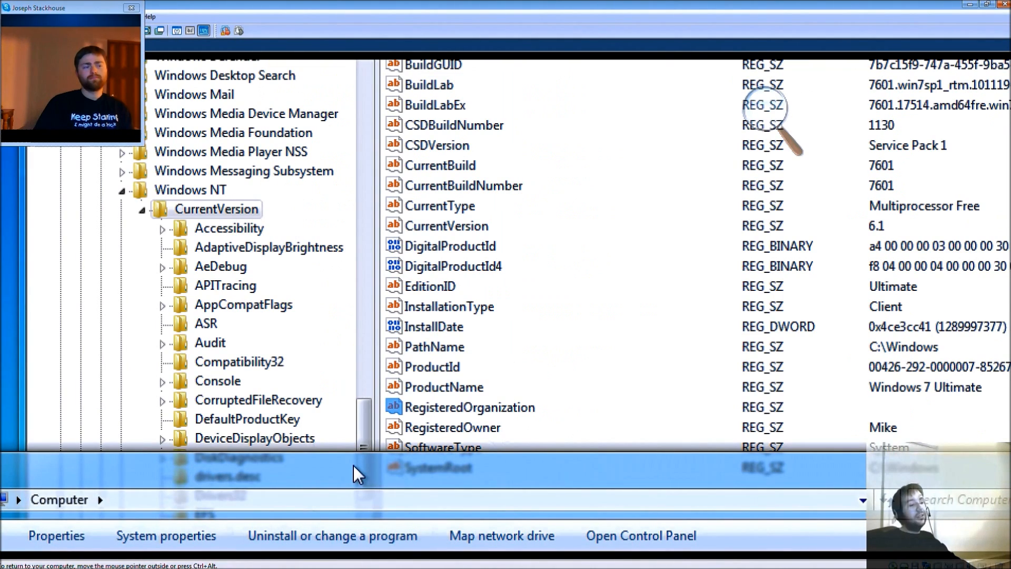
{"action": "left_click_drag", "start_coordinate": [353, 465], "coordinate": [388, 231]}
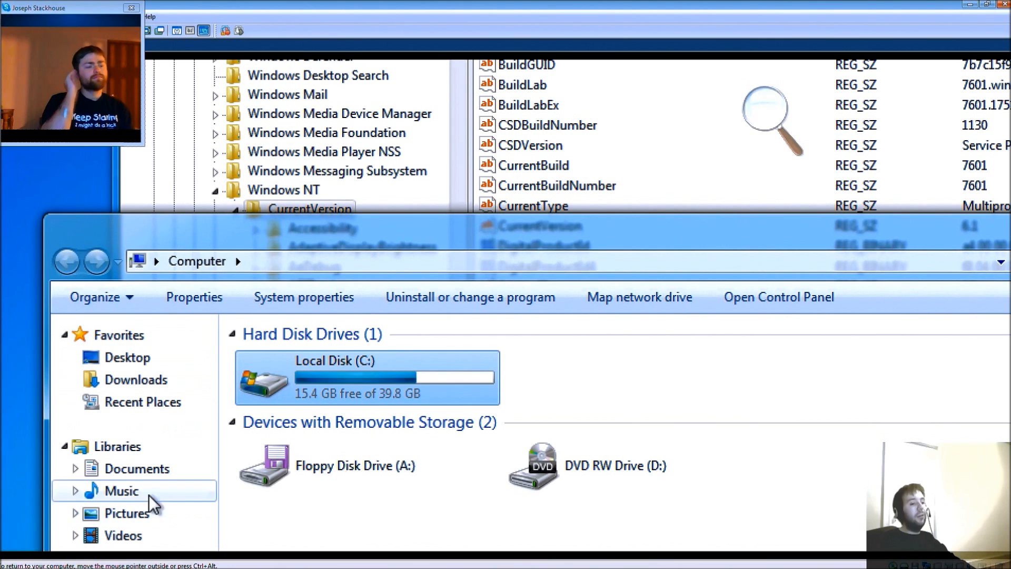
{"action": "right_click", "coordinate": [389, 403]}
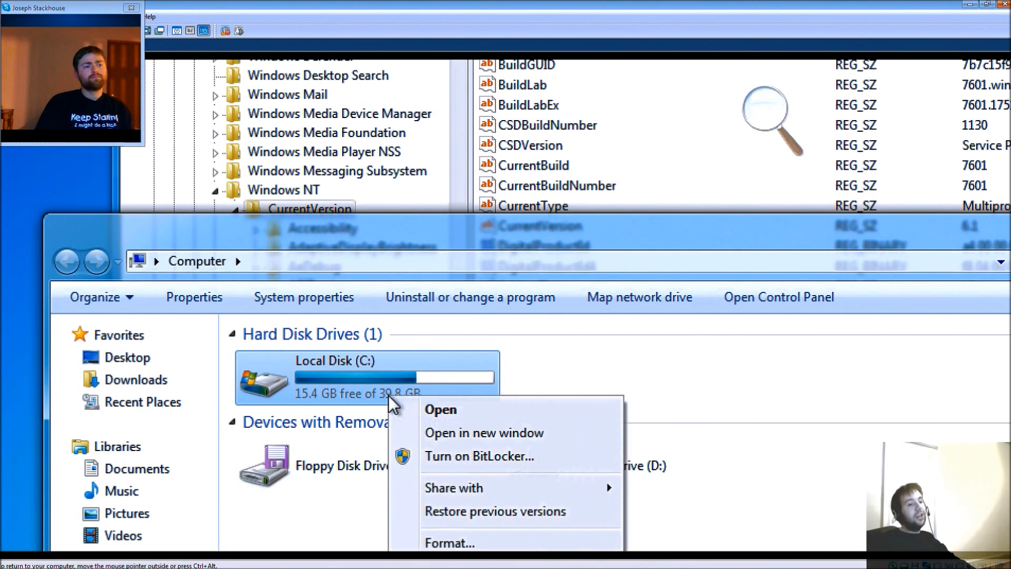
{"action": "left_click", "coordinate": [697, 381]}
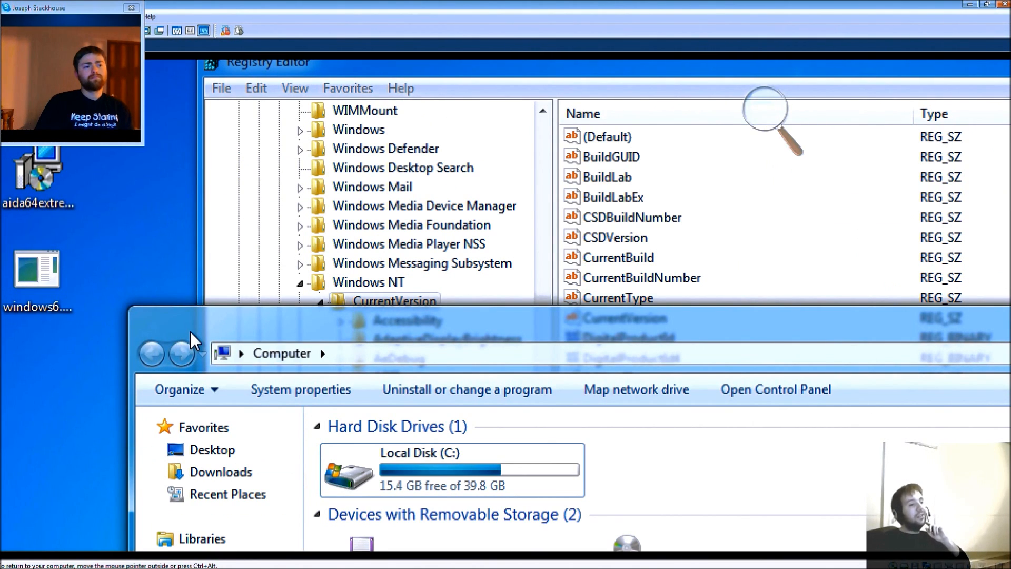
{"action": "left_click_drag", "start_coordinate": [191, 332], "coordinate": [173, 374]}
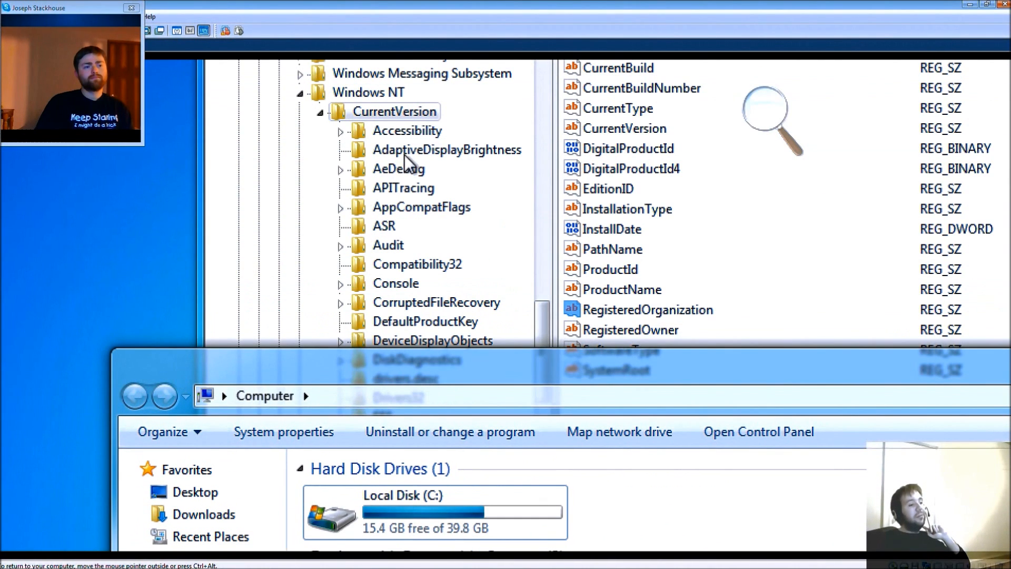
{"action": "left_click_drag", "start_coordinate": [409, 374], "coordinate": [417, 207]}
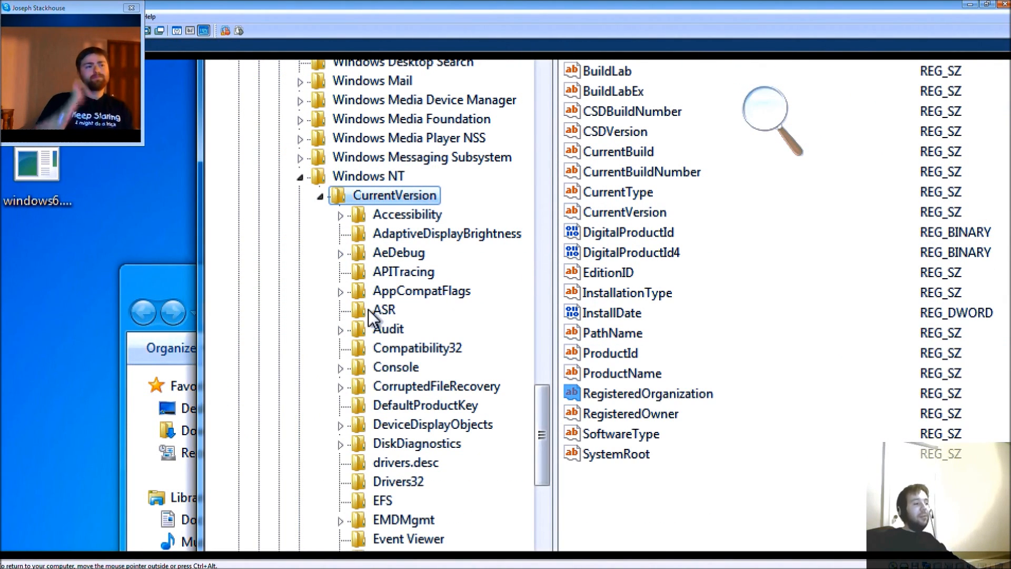
{"action": "left_click", "coordinate": [148, 281]}
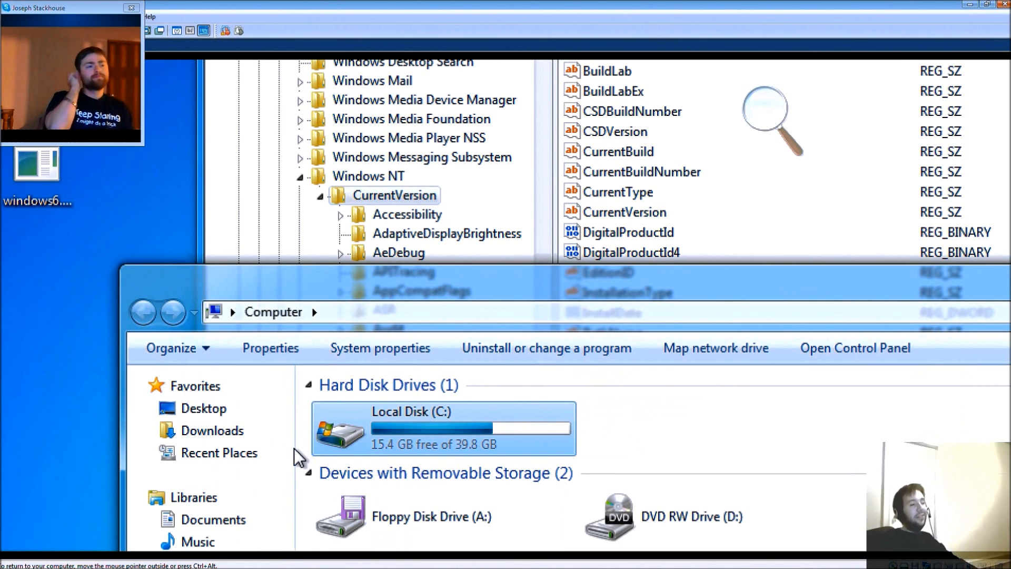
{"action": "left_click", "coordinate": [407, 192]}
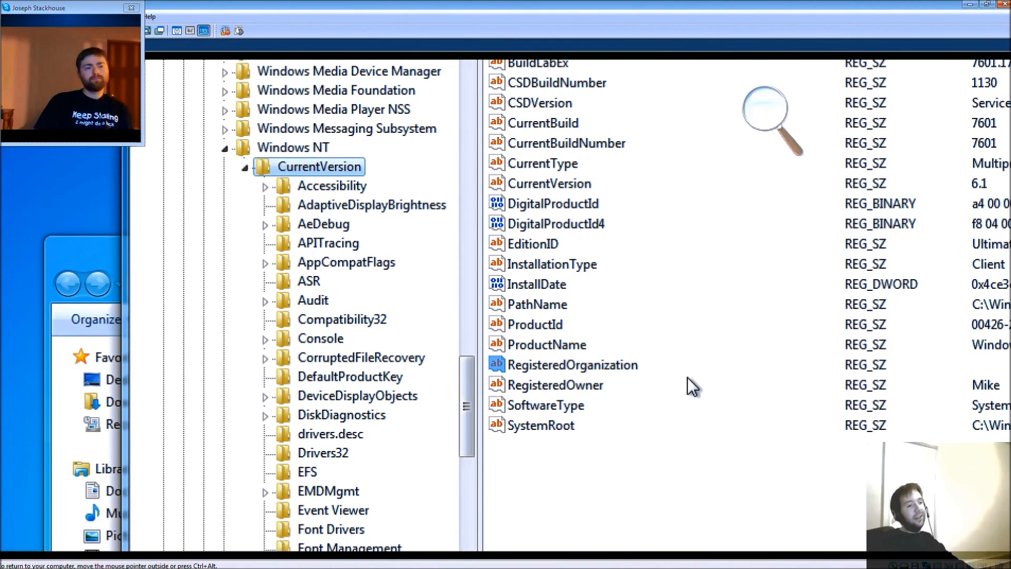
{"action": "left_click", "coordinate": [693, 361]}
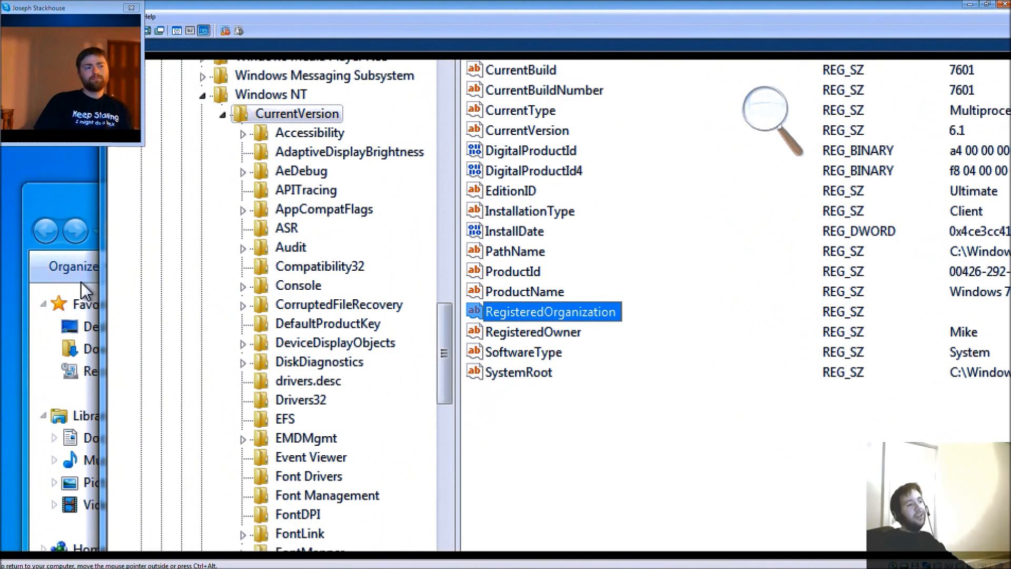
{"action": "left_click", "coordinate": [64, 191]}
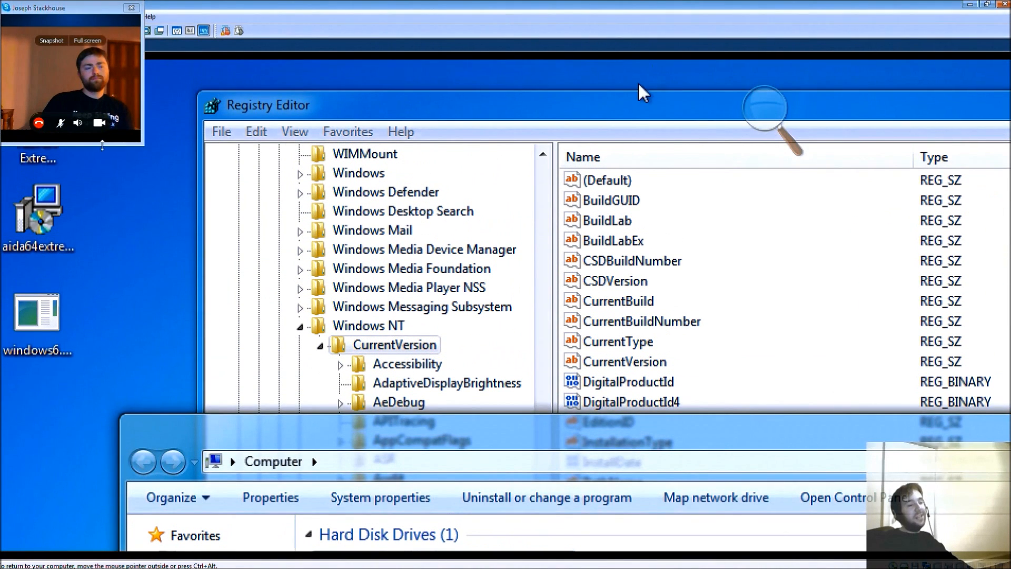
{"action": "left_click", "coordinate": [623, 107]}
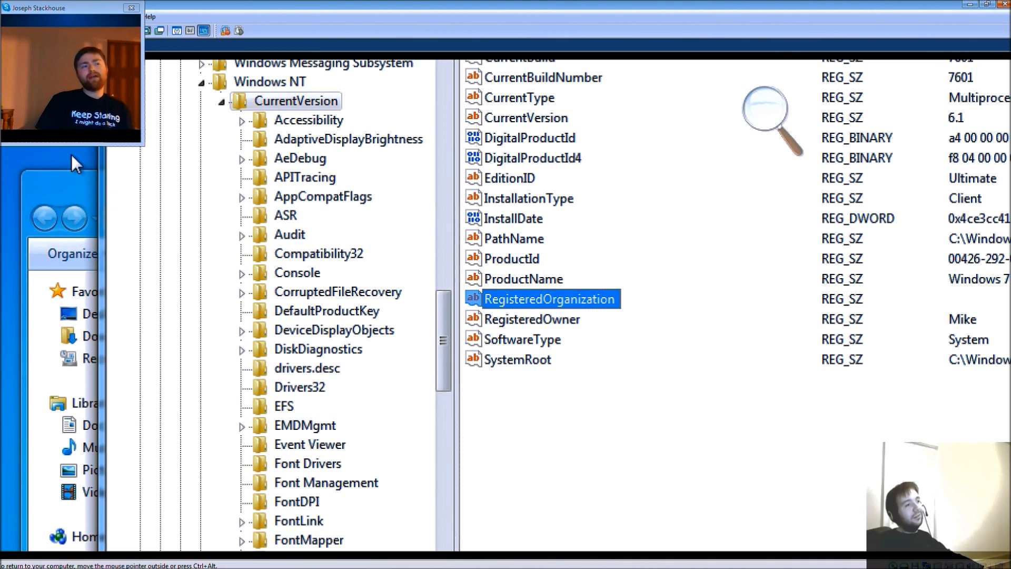
{"action": "left_click", "coordinate": [71, 178]}
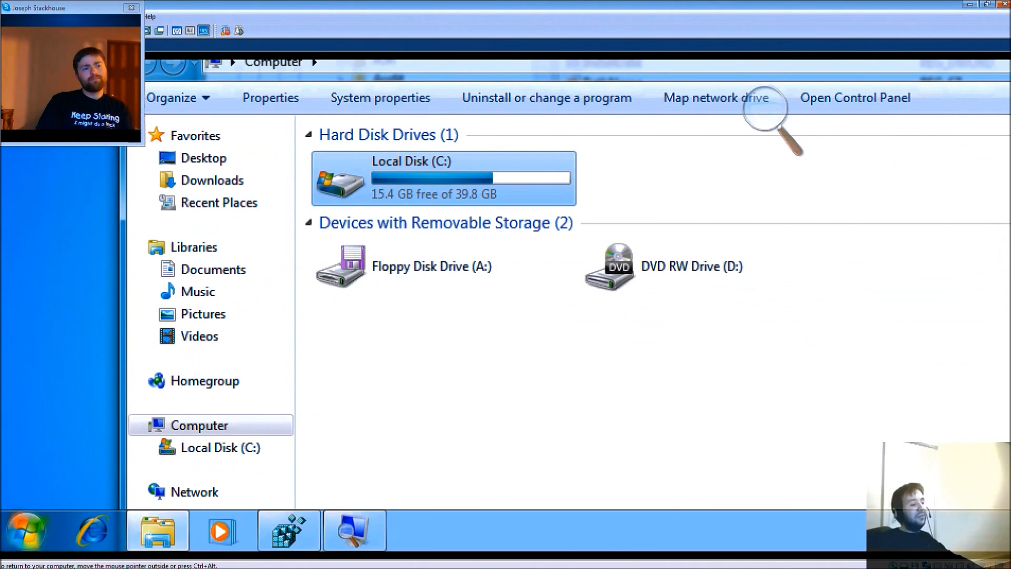
Launch AIDA64 Extreme Edition from the installed programs and allow it to make changes to the computer.
{"action": "left_click", "coordinate": [25, 530]}
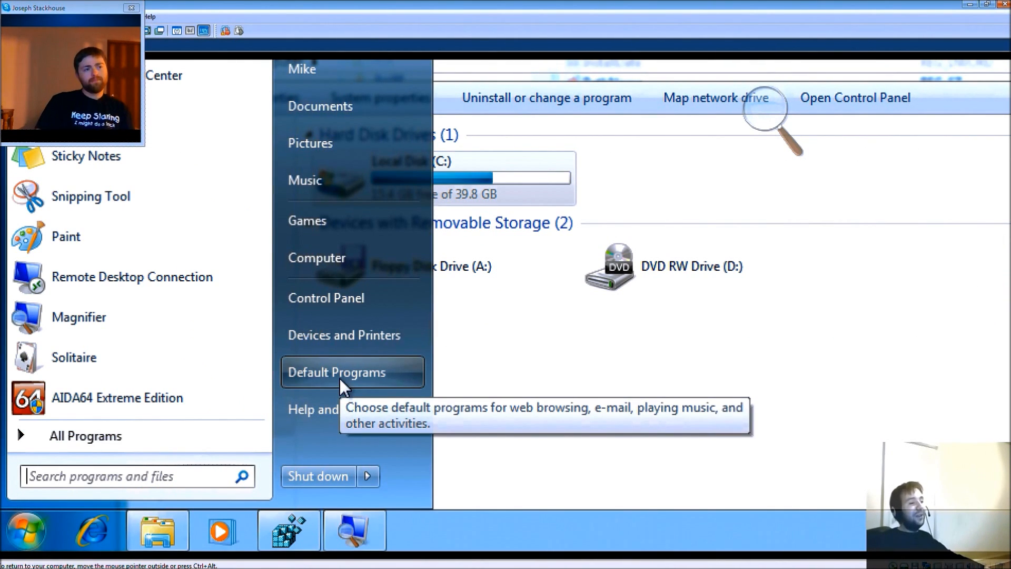
{"action": "left_click", "coordinate": [149, 435]}
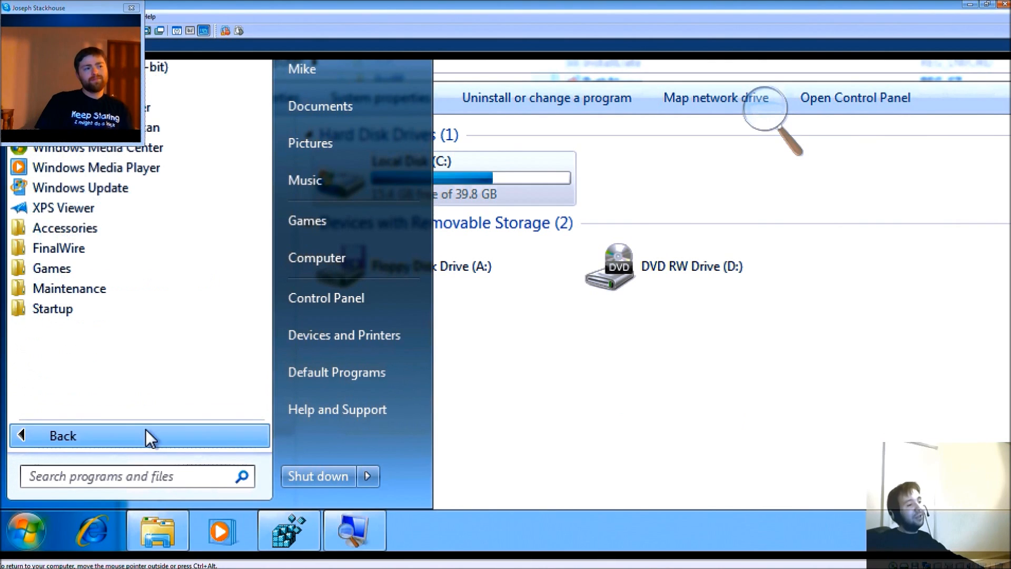
{"action": "left_click", "coordinate": [149, 435]}
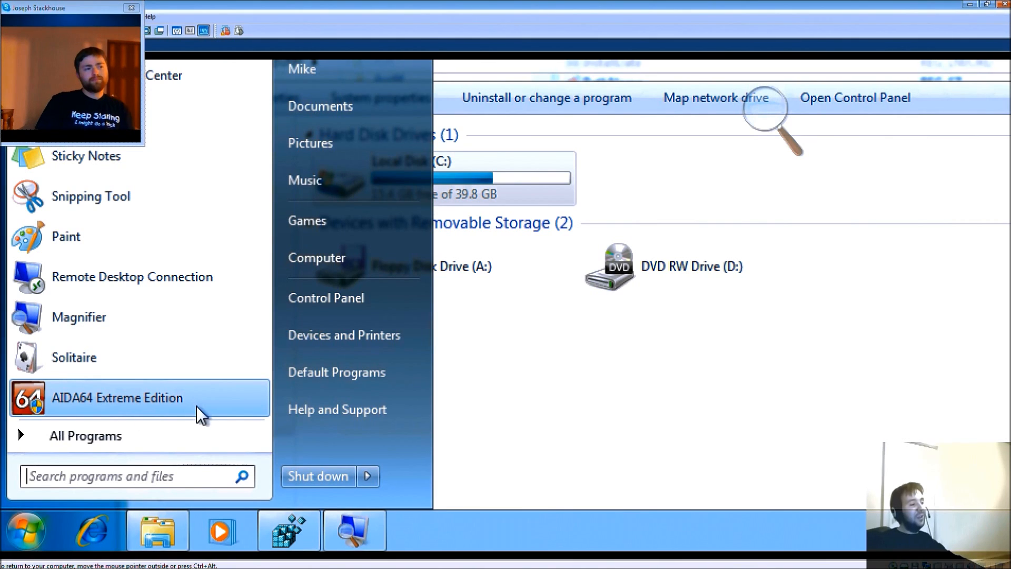
{"action": "left_click", "coordinate": [216, 404]}
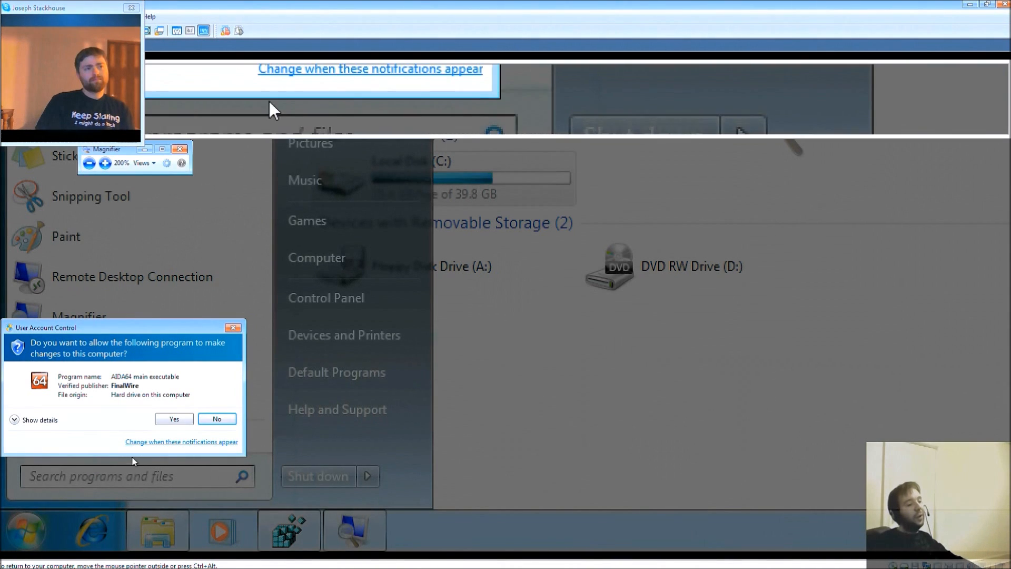
{"action": "left_click", "coordinate": [176, 419]}
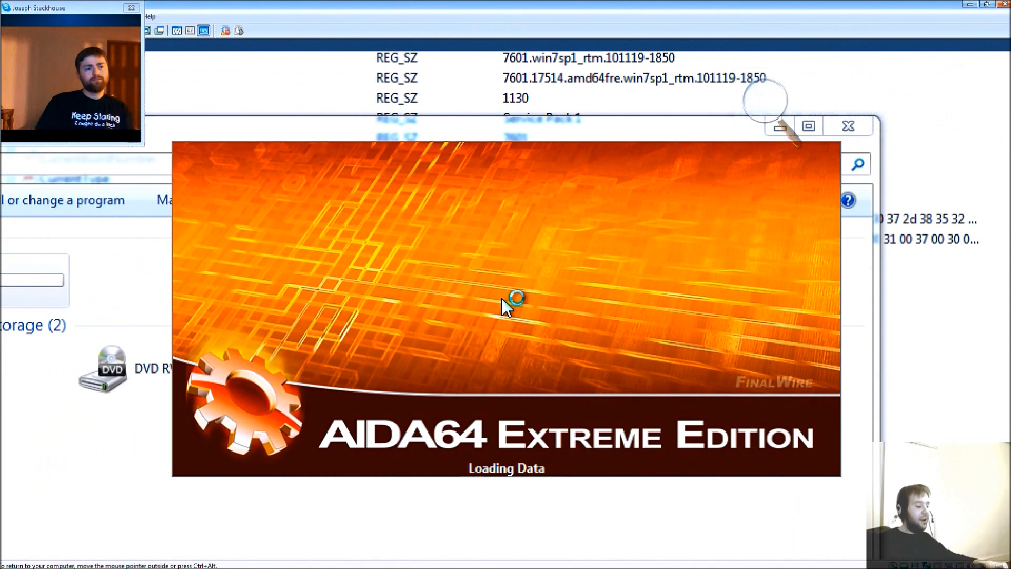
Expand the Computer category in AIDA64 Extreme Edition, move its window off the registry values, and close the program.
{"action": "key", "text": "super+minus"}
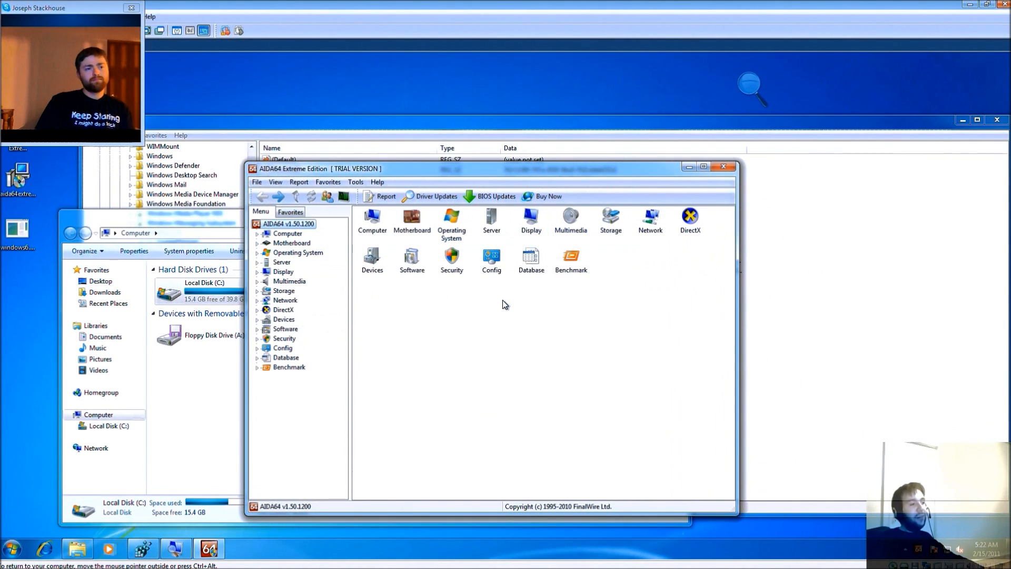
{"action": "double_click", "coordinate": [291, 234]}
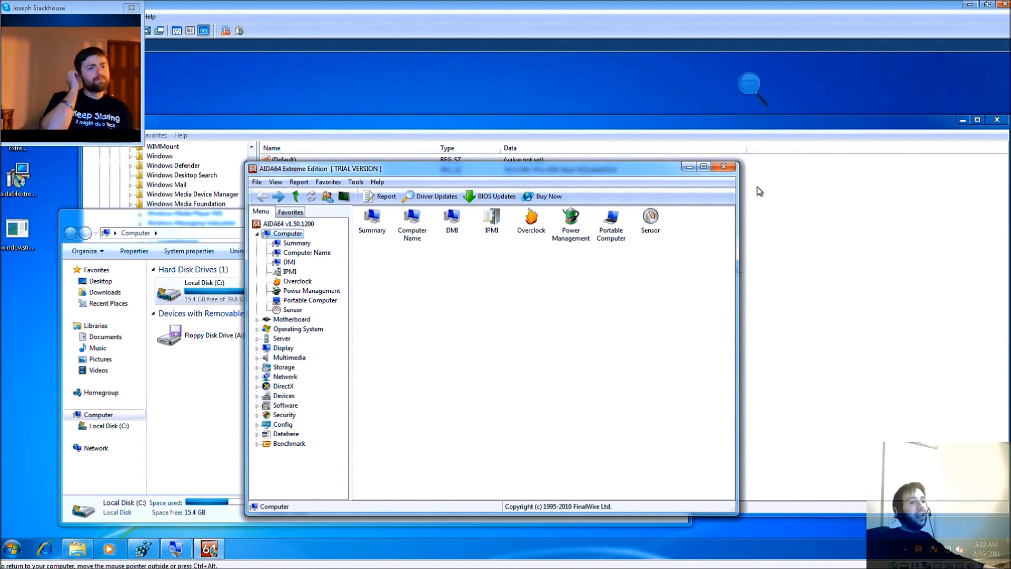
{"action": "left_click_drag", "start_coordinate": [562, 169], "coordinate": [599, 207]}
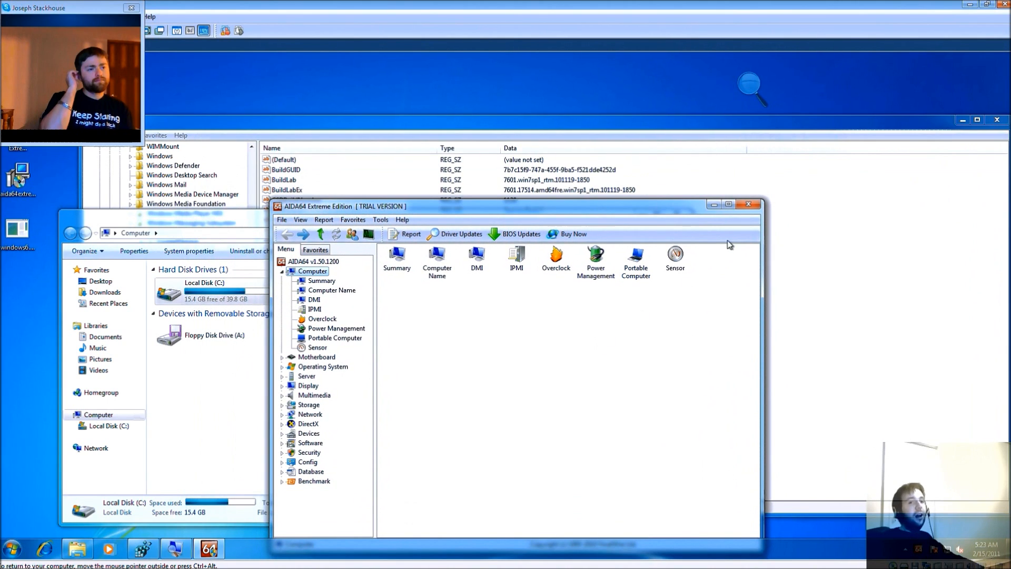
{"action": "left_click", "coordinate": [748, 204]}
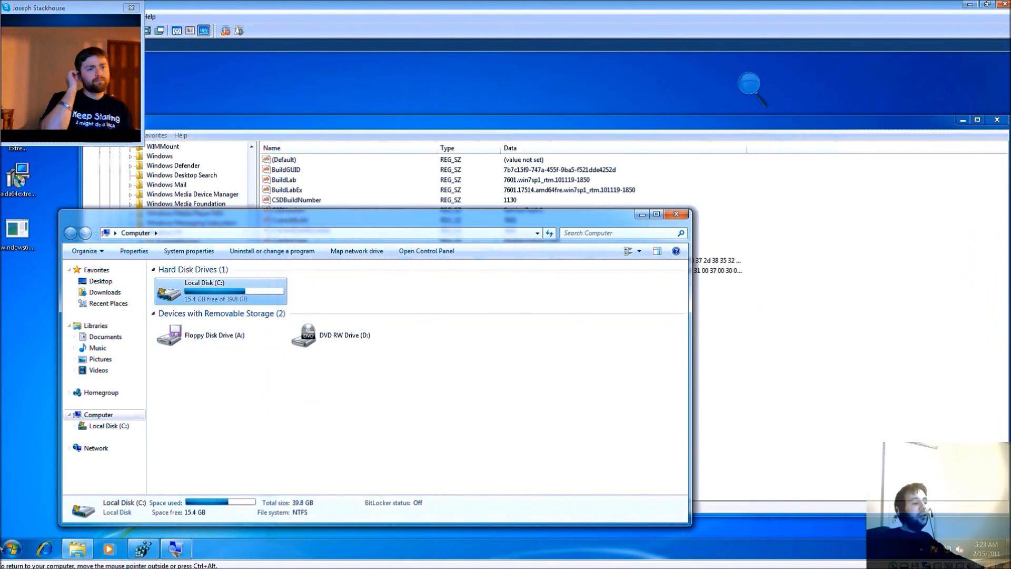
Open the AIDA64 Extreme Edition shortcut's properties and set it to run in compatibility mode for Windows 7.
{"action": "left_click", "coordinate": [9, 549]}
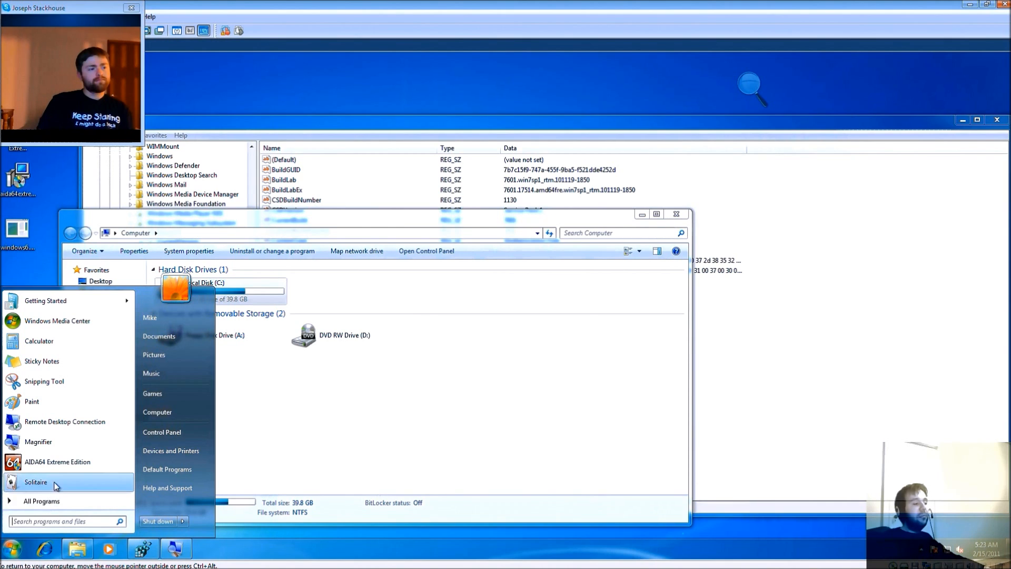
{"action": "right_click", "coordinate": [68, 462]}
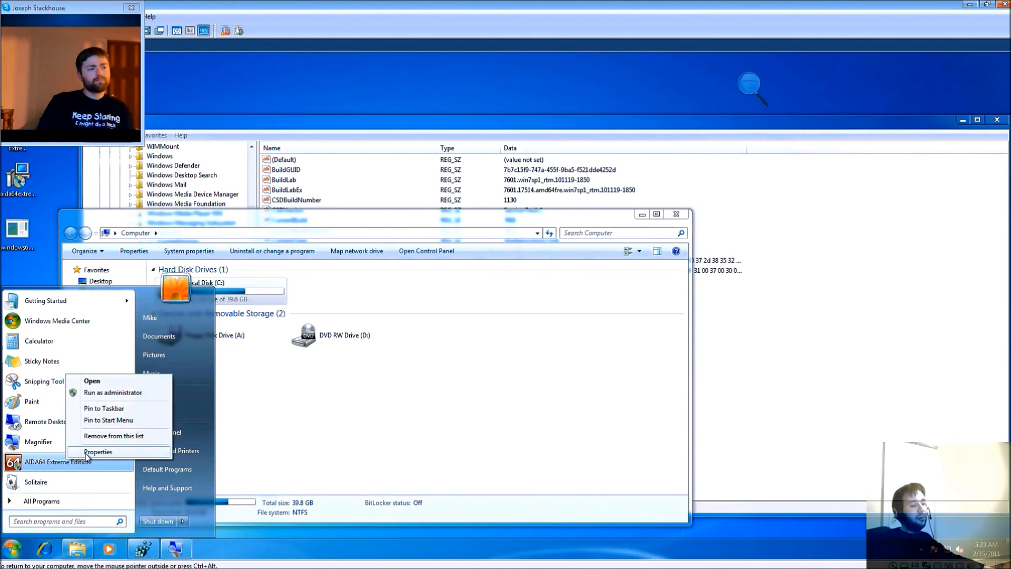
{"action": "left_click", "coordinate": [86, 453]}
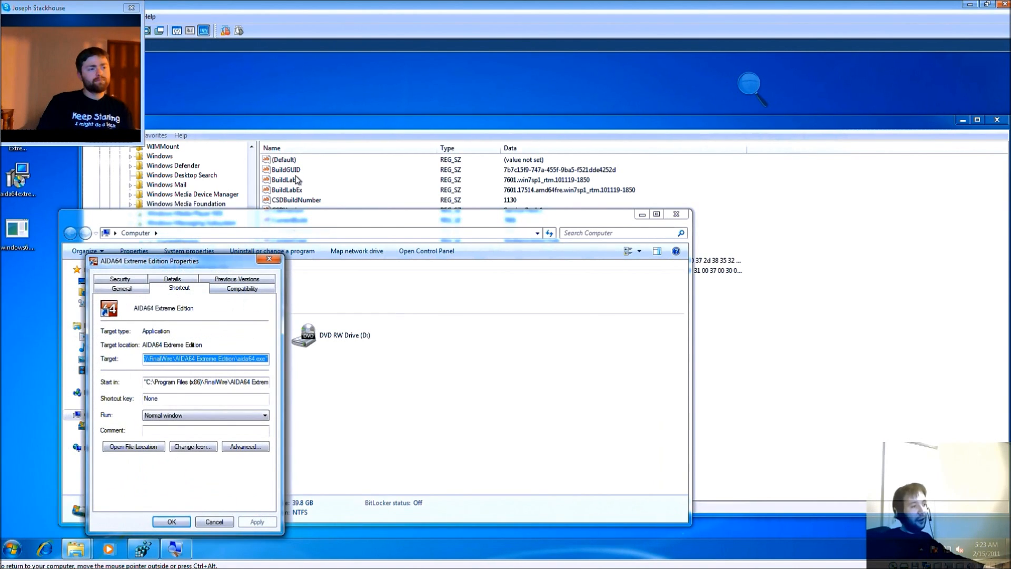
{"action": "left_click", "coordinate": [234, 291]}
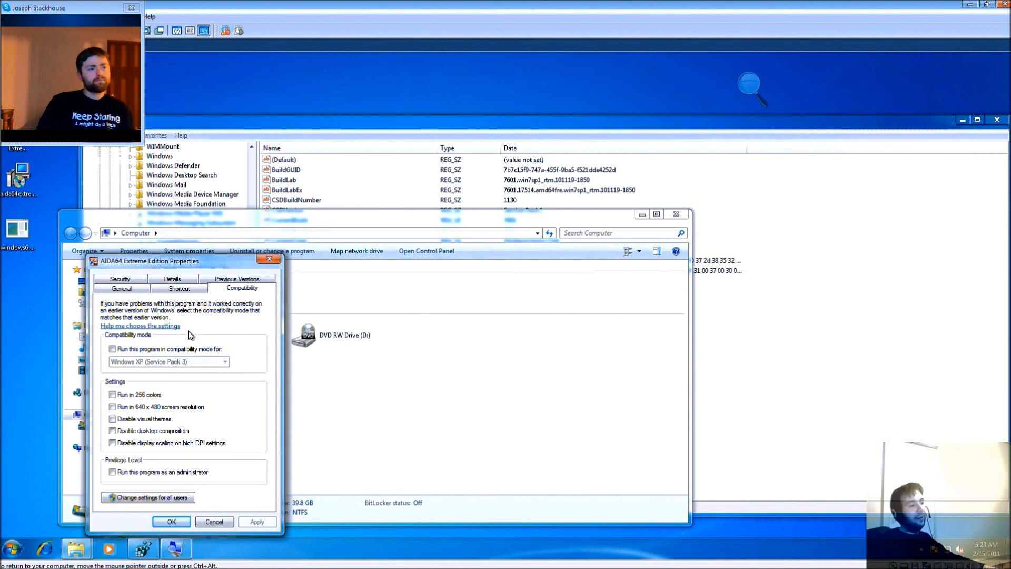
{"action": "left_click", "coordinate": [148, 349]}
{"action": "left_click", "coordinate": [149, 362]}
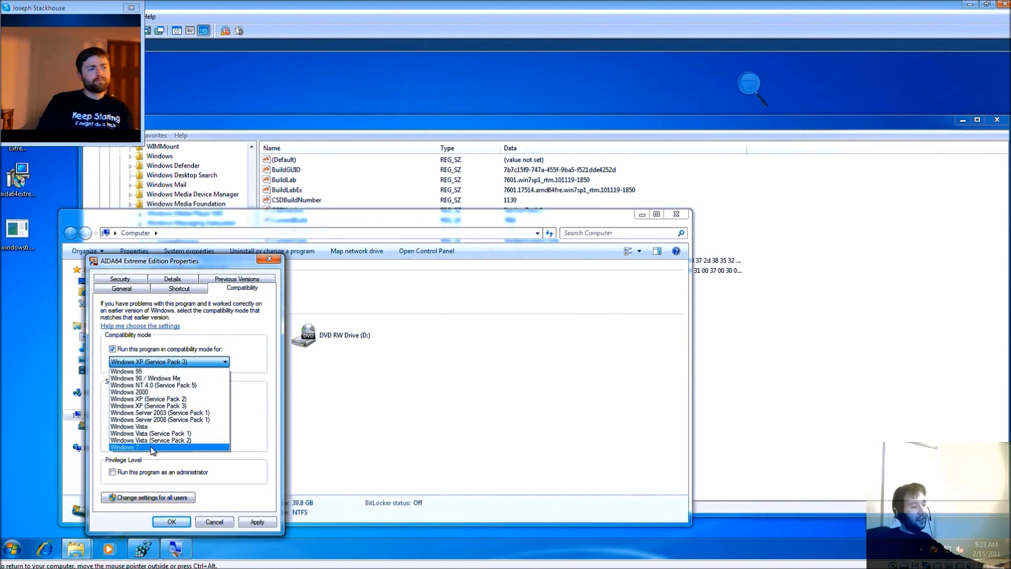
{"action": "left_click", "coordinate": [151, 448]}
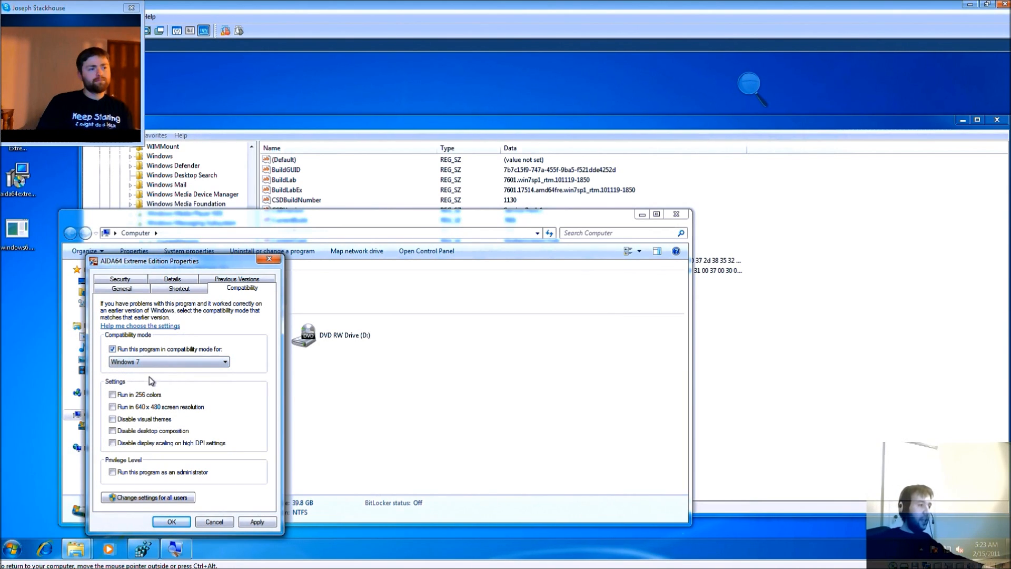
Examine the Windows versions offered as compatibility modes for AIDA64 Extreme Edition, and dismiss its properties without saving.
{"action": "left_click", "coordinate": [152, 363]}
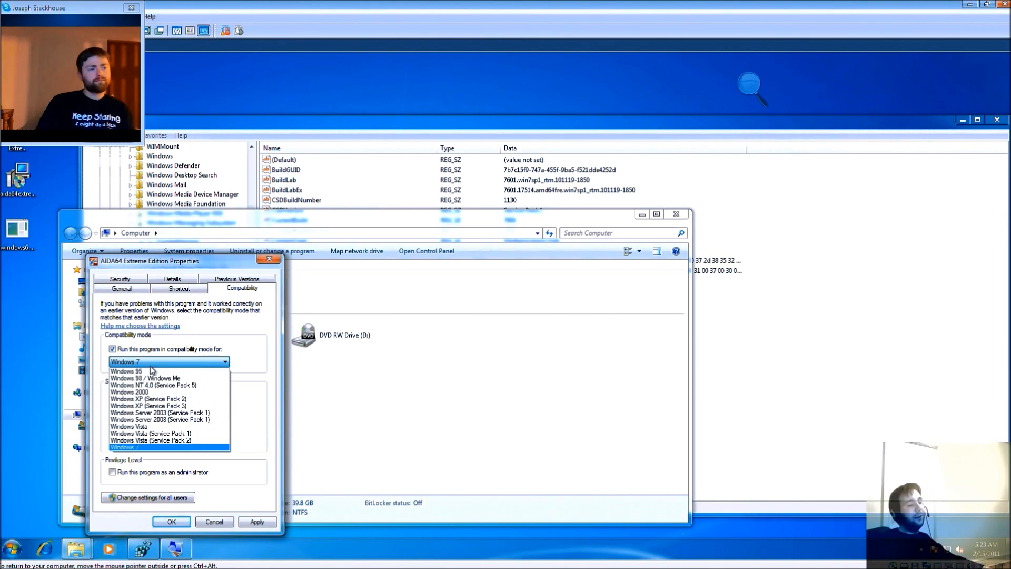
{"action": "left_click", "coordinate": [150, 366]}
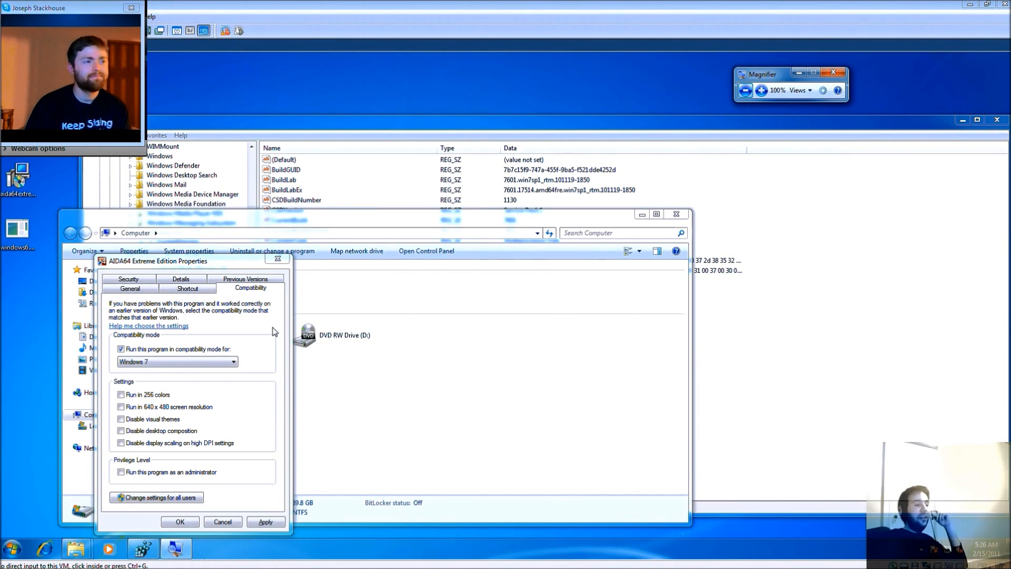
{"action": "left_click", "coordinate": [225, 363]}
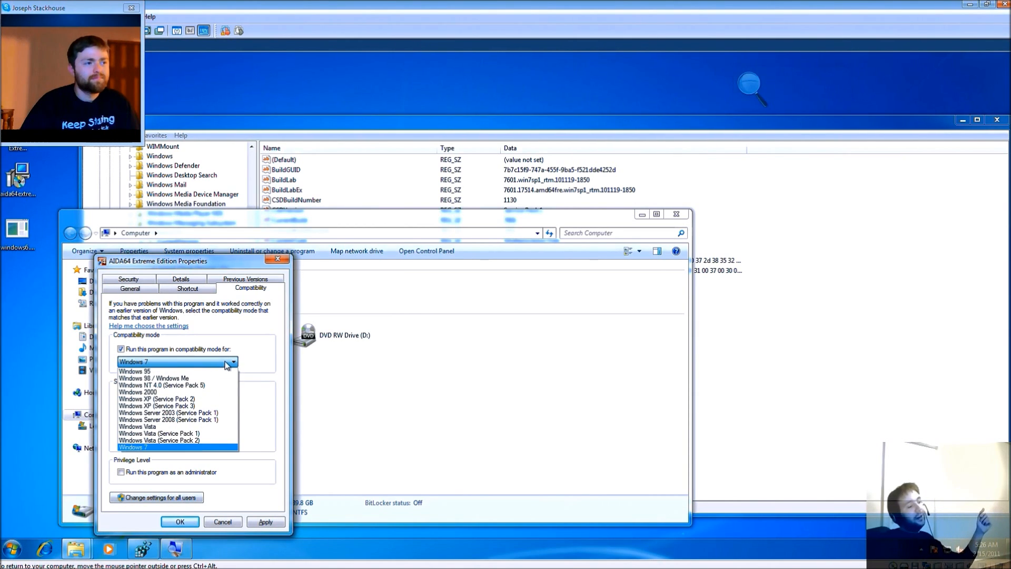
{"action": "left_click", "coordinate": [228, 363]}
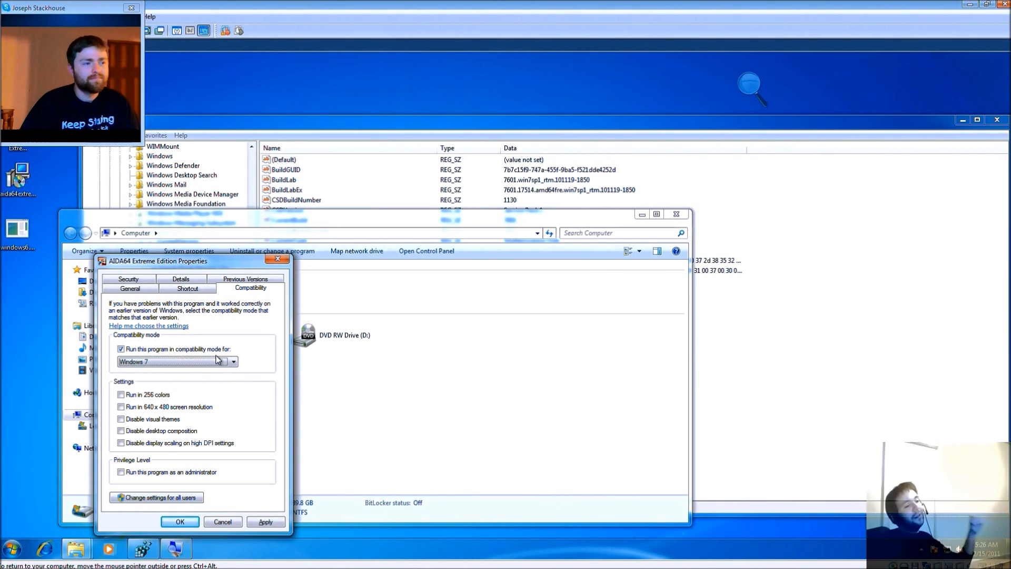
{"action": "left_click", "coordinate": [230, 363]}
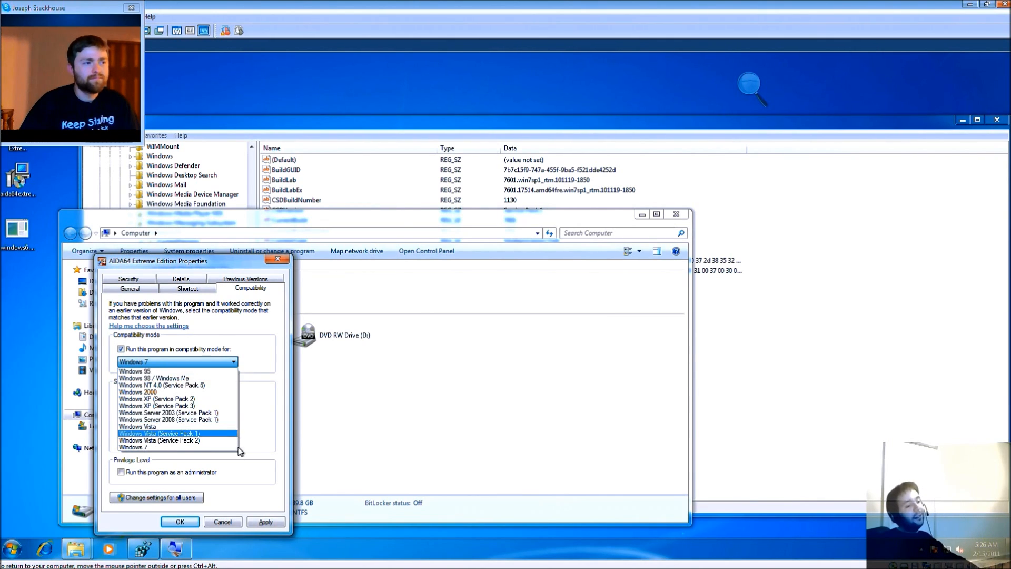
{"action": "left_click", "coordinate": [188, 446]}
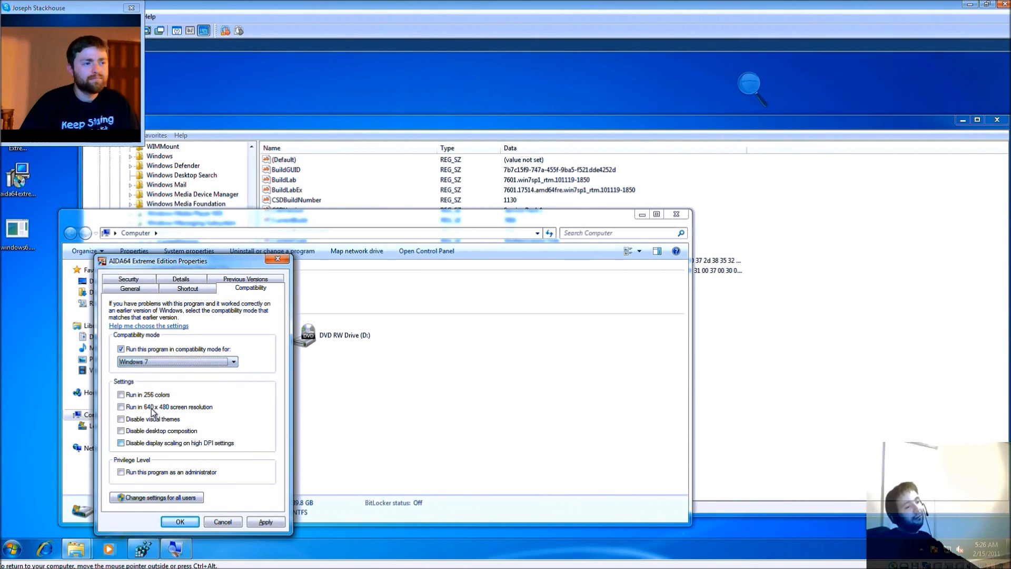
{"action": "left_click", "coordinate": [137, 364]}
{"action": "left_click", "coordinate": [136, 363]}
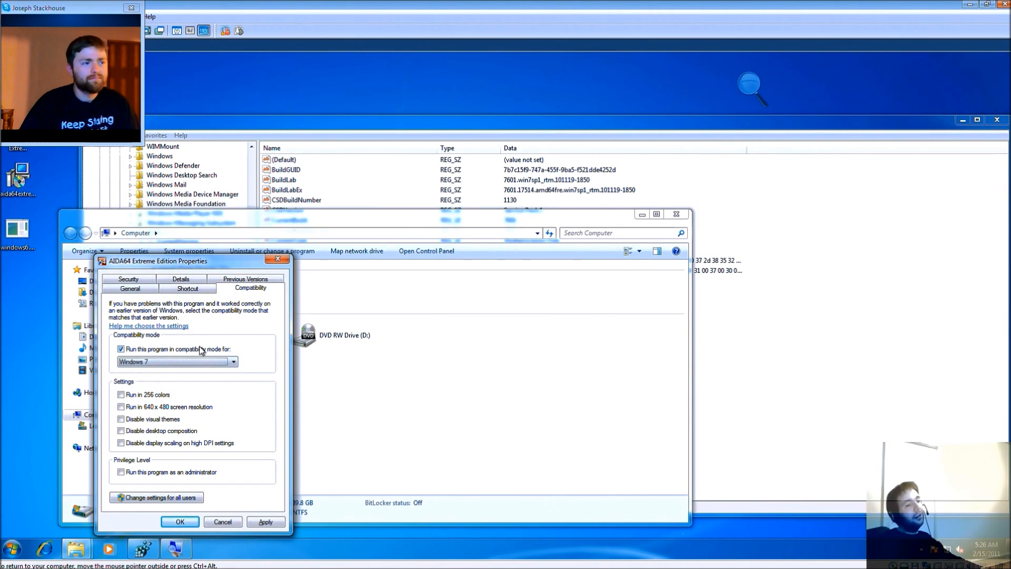
{"action": "left_click", "coordinate": [197, 362]}
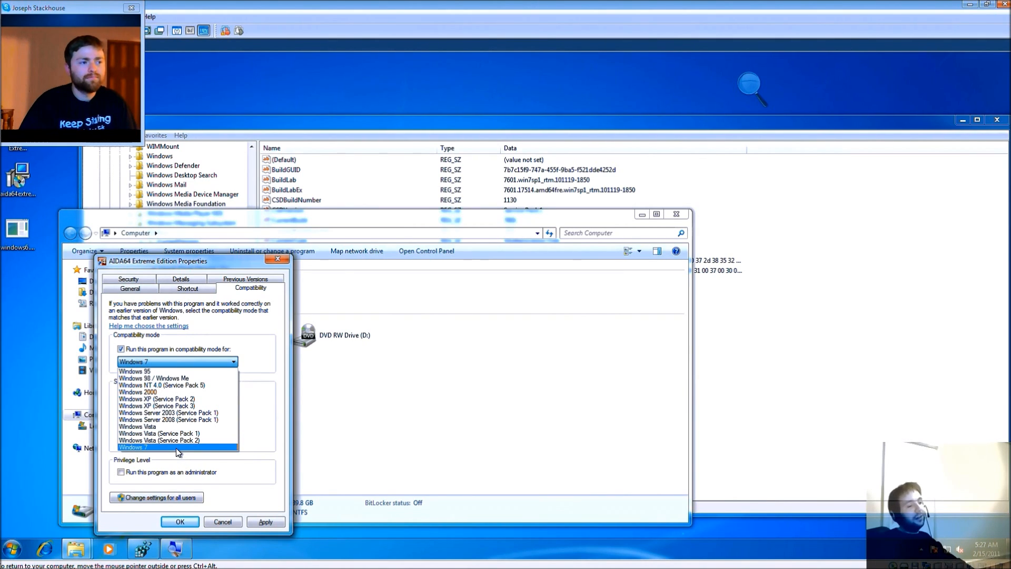
{"action": "left_click", "coordinate": [229, 470]}
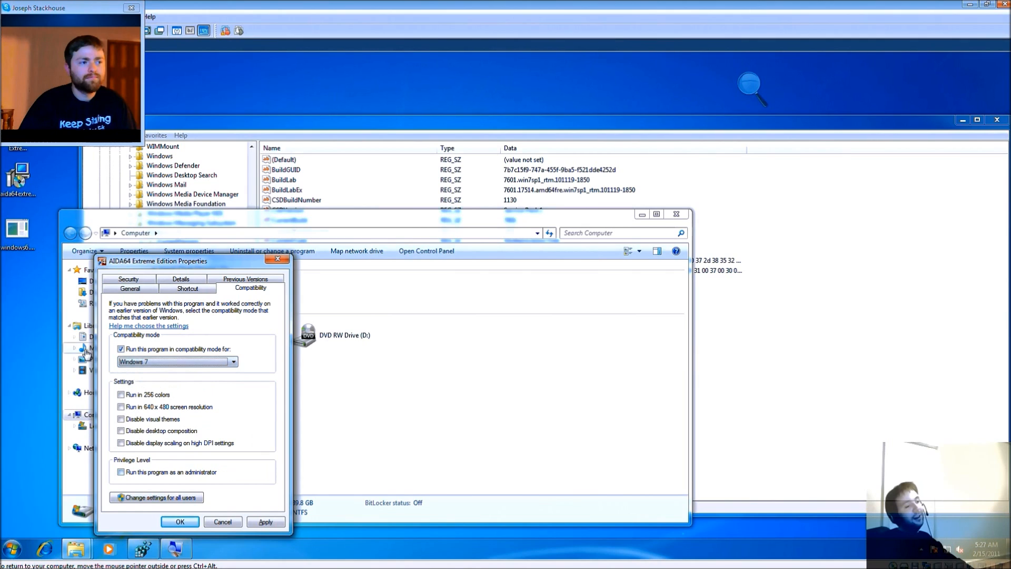
{"action": "left_click", "coordinate": [121, 349]}
{"action": "left_click", "coordinate": [121, 350]}
{"action": "left_click", "coordinate": [233, 521]}
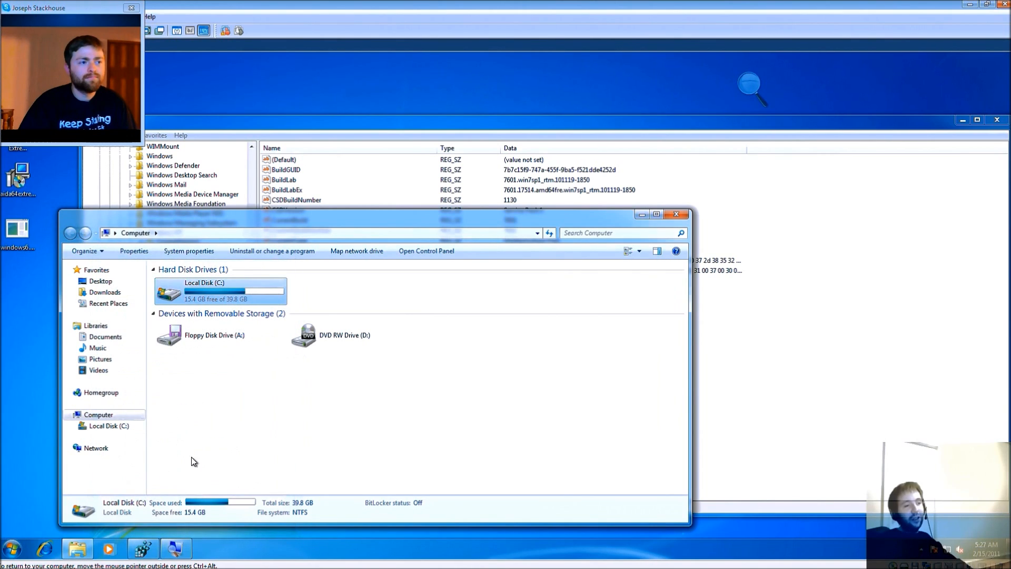
Close the Computer window and minimize Registry Editor to clear the desktop.
{"action": "left_click", "coordinate": [437, 349]}
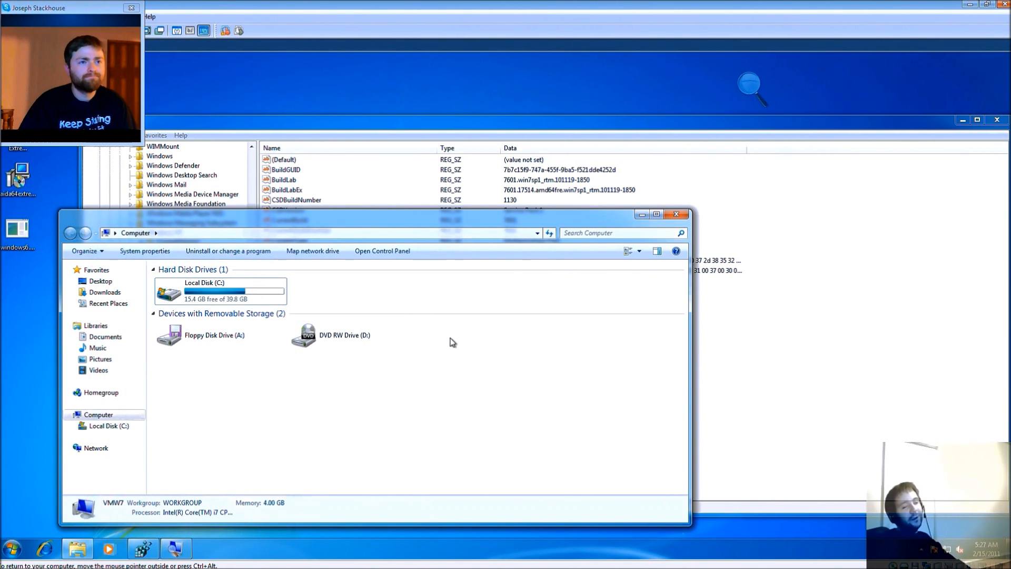
{"action": "left_click", "coordinate": [674, 214]}
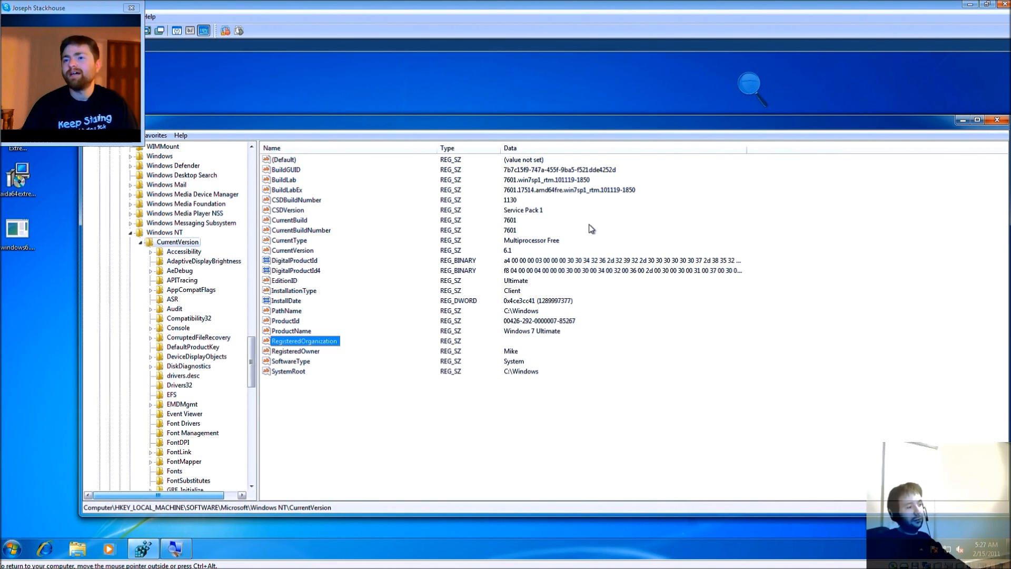
{"action": "left_click", "coordinate": [964, 121]}
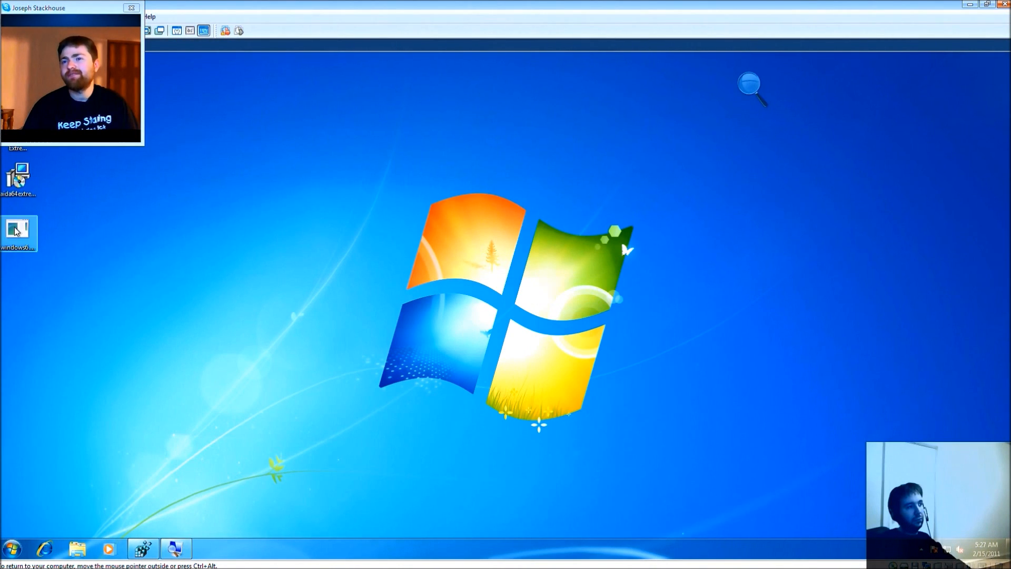
Open the properties of windows6.1-KB976932-X64 on the desktop and check the Microsoft Windows digital signature's details and signing time.
{"action": "right_click", "coordinate": [21, 254]}
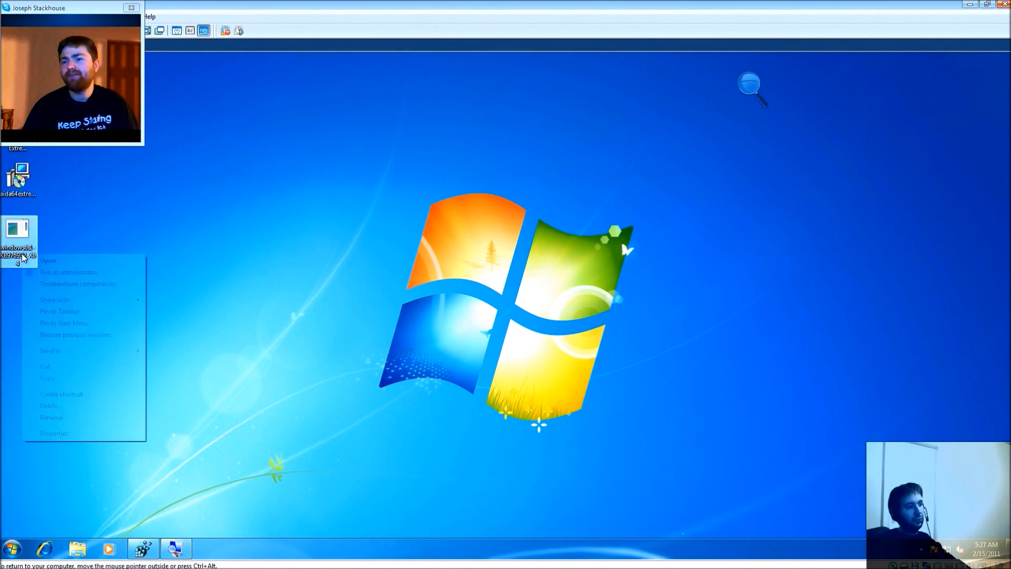
{"action": "left_click", "coordinate": [69, 434]}
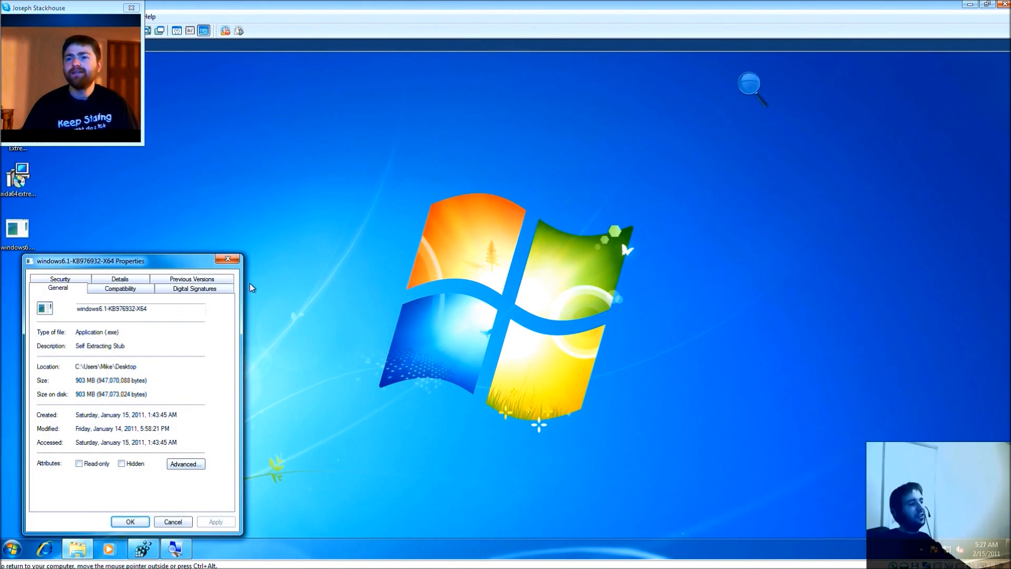
{"action": "left_click", "coordinate": [194, 295]}
{"action": "left_click", "coordinate": [198, 333]}
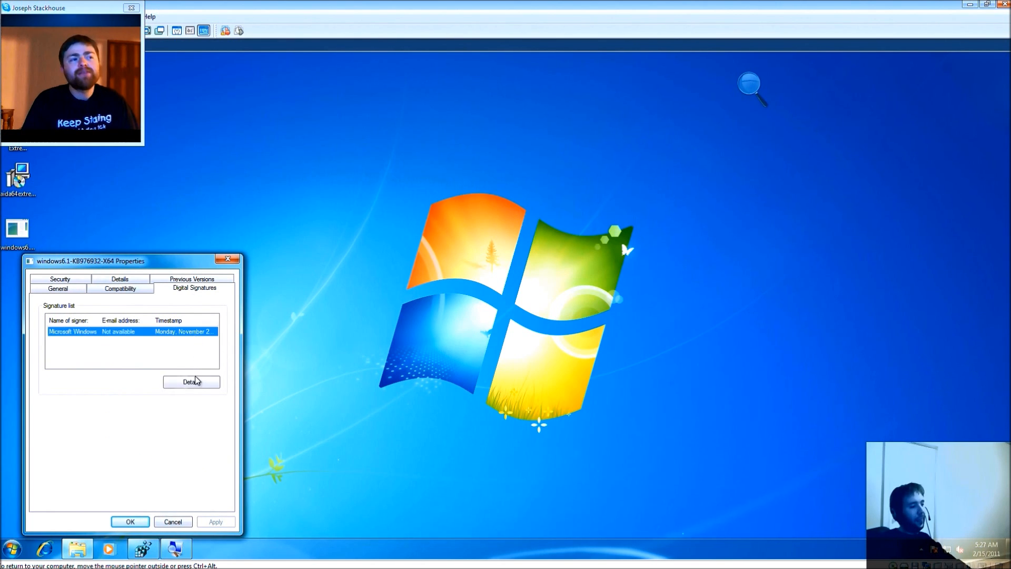
{"action": "left_click", "coordinate": [196, 384]}
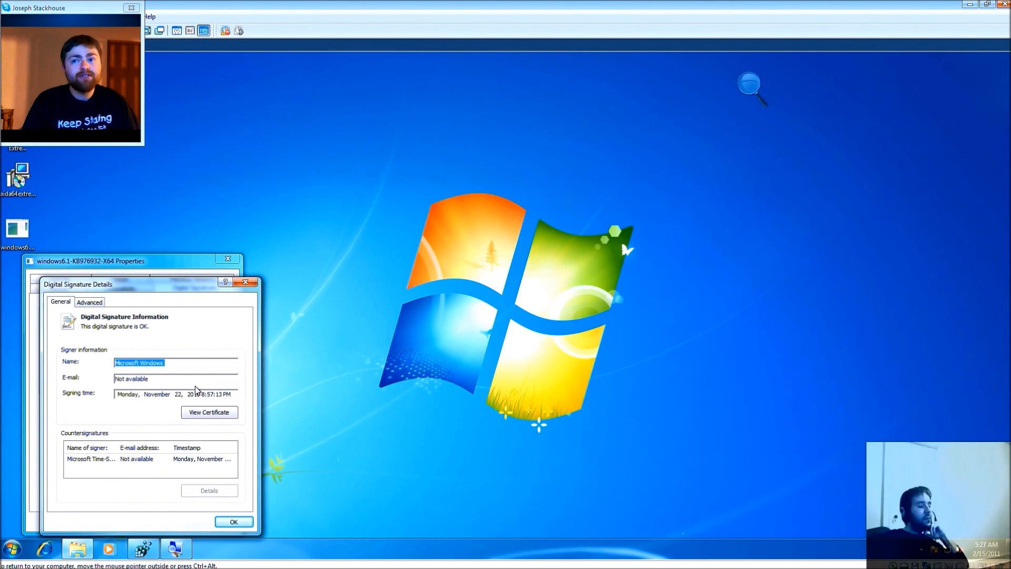
{"action": "left_click_drag", "start_coordinate": [183, 394], "coordinate": [115, 394]}
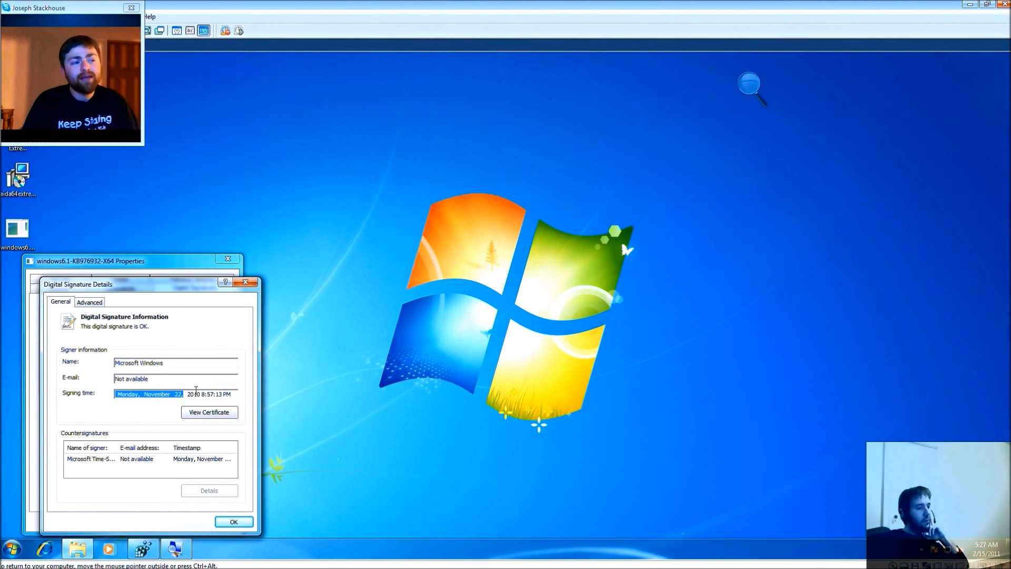
View the signature's certificate, move it clear of the other dialogs, and review its details and certification path.
{"action": "left_click", "coordinate": [208, 412]}
{"action": "left_click_drag", "start_coordinate": [180, 263], "coordinate": [646, 239]}
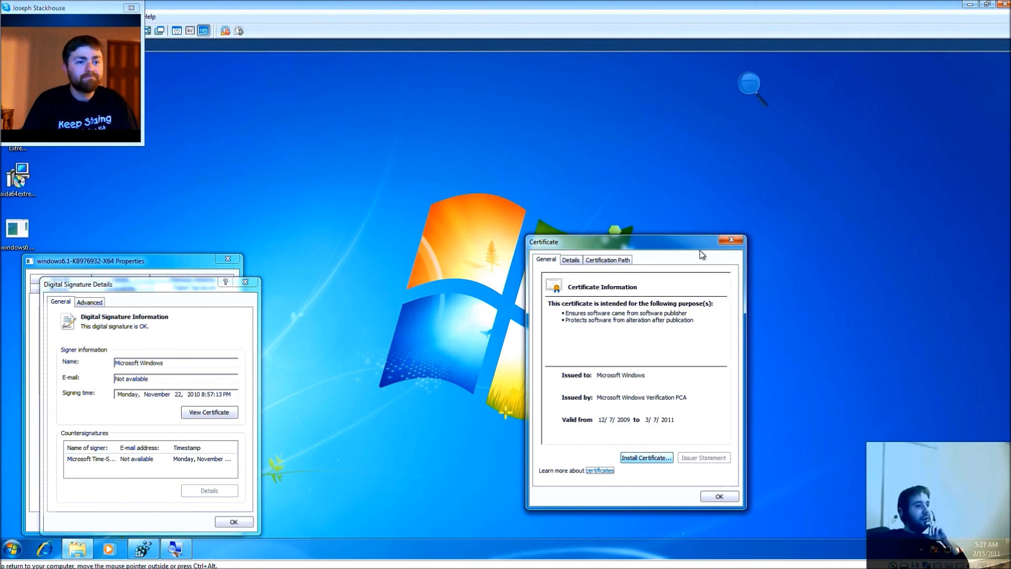
{"action": "left_click", "coordinate": [568, 259]}
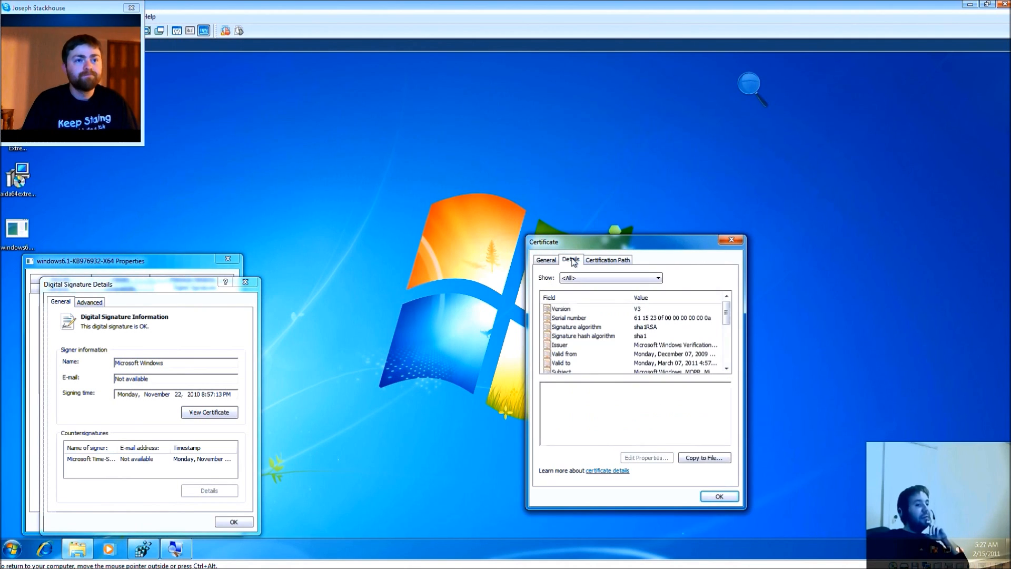
{"action": "left_click", "coordinate": [617, 261]}
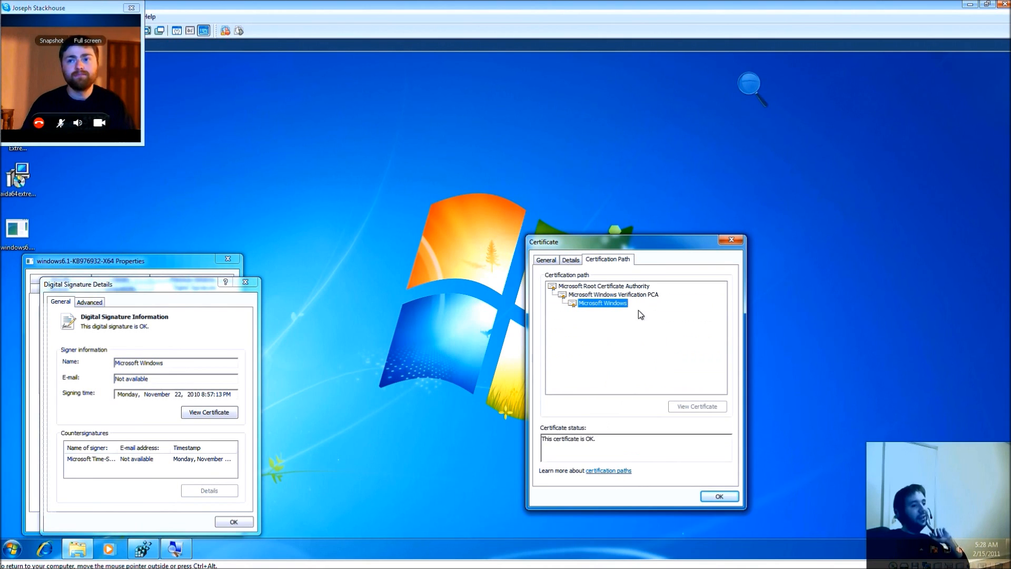
Check the Microsoft Windows and Microsoft Windows Verification PCA entries in the certification path, viewing and closing the latter's certificate.
{"action": "left_click", "coordinate": [589, 295]}
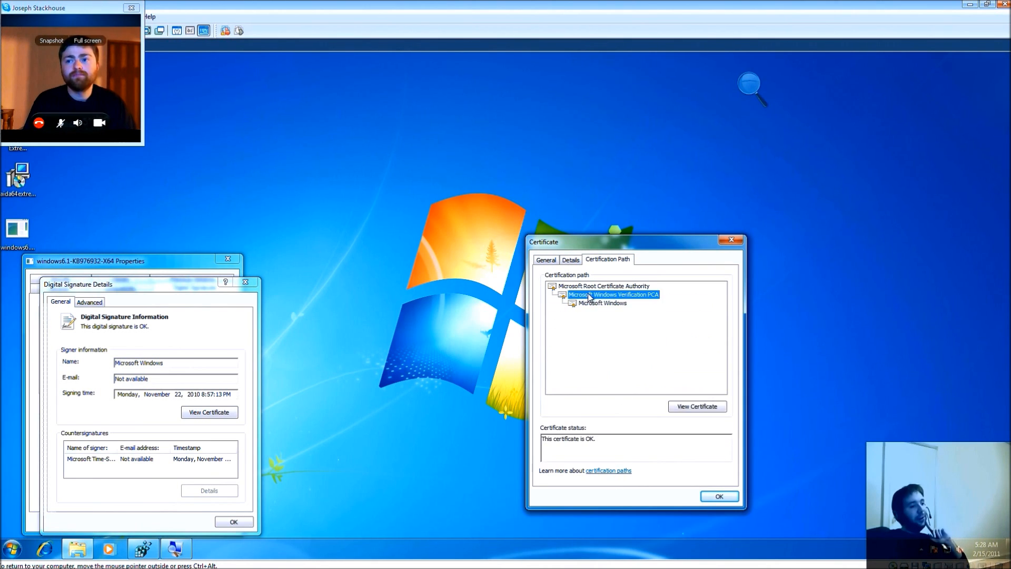
{"action": "left_click", "coordinate": [590, 302]}
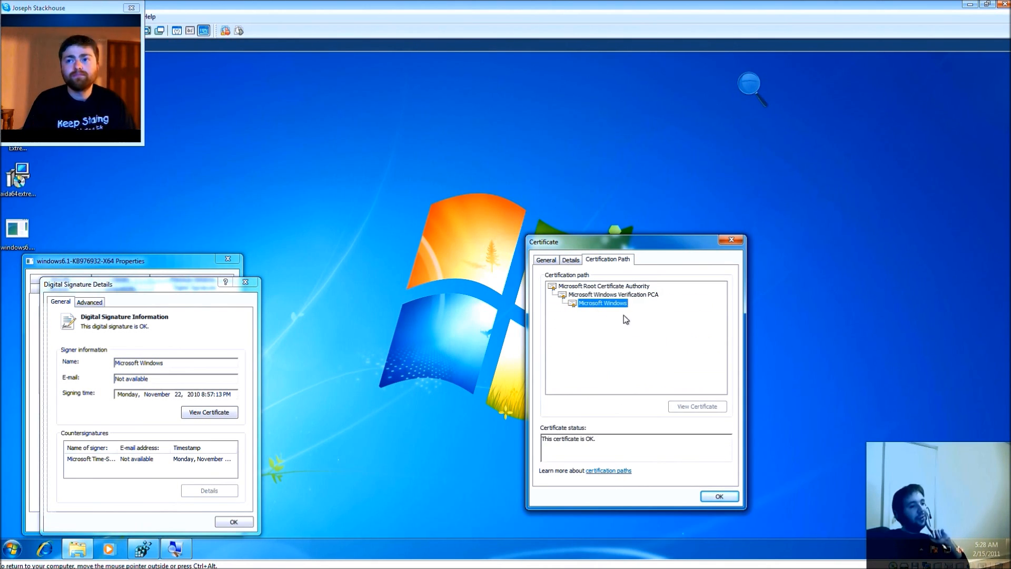
{"action": "left_click", "coordinate": [628, 296]}
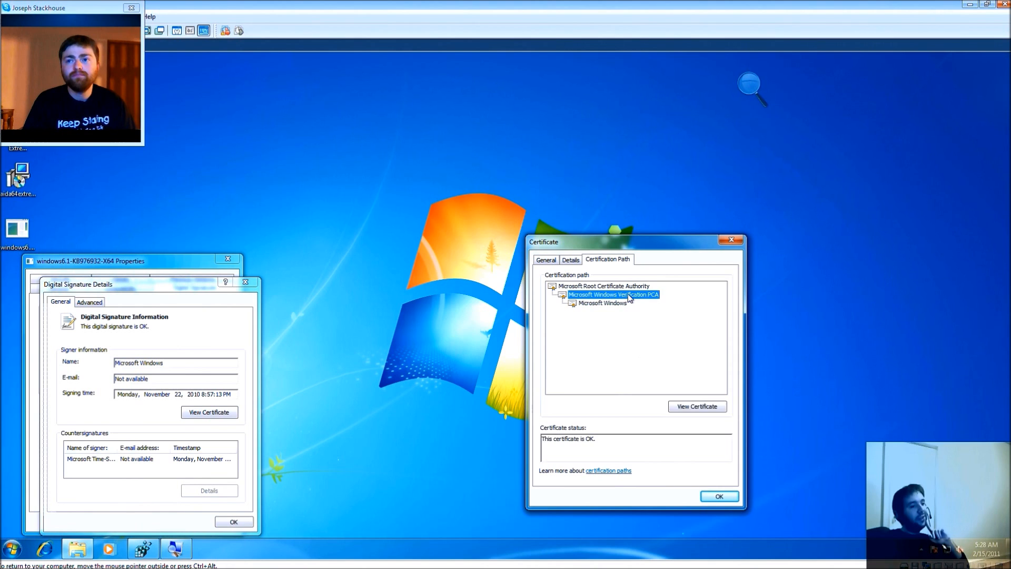
{"action": "left_click", "coordinate": [684, 407]}
{"action": "left_click", "coordinate": [727, 524]}
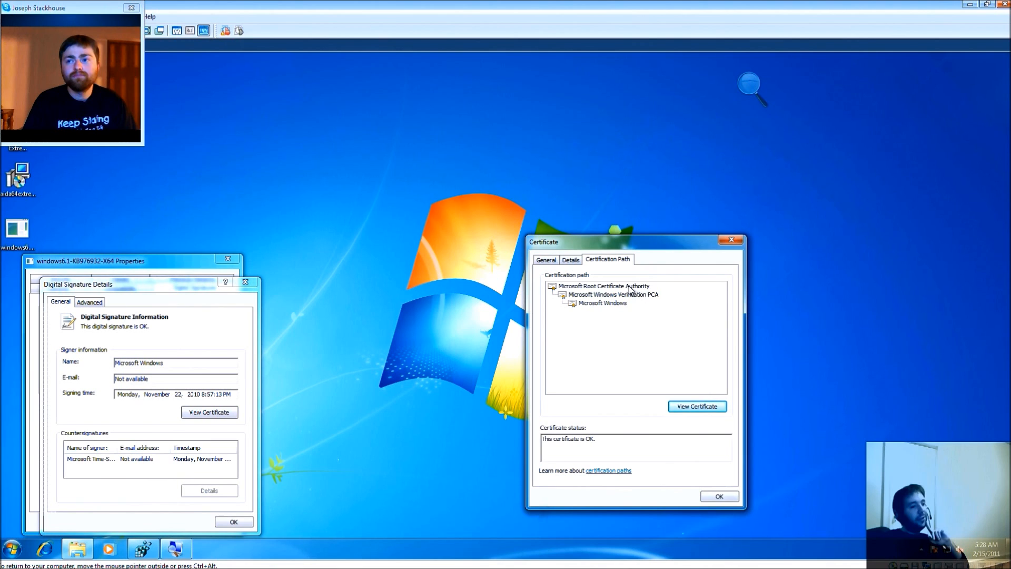
View the Microsoft Root Certificate Authority certificate from the certification path, then close the certificate and signature details dialogs.
{"action": "left_click", "coordinate": [630, 287]}
{"action": "left_click", "coordinate": [695, 408]}
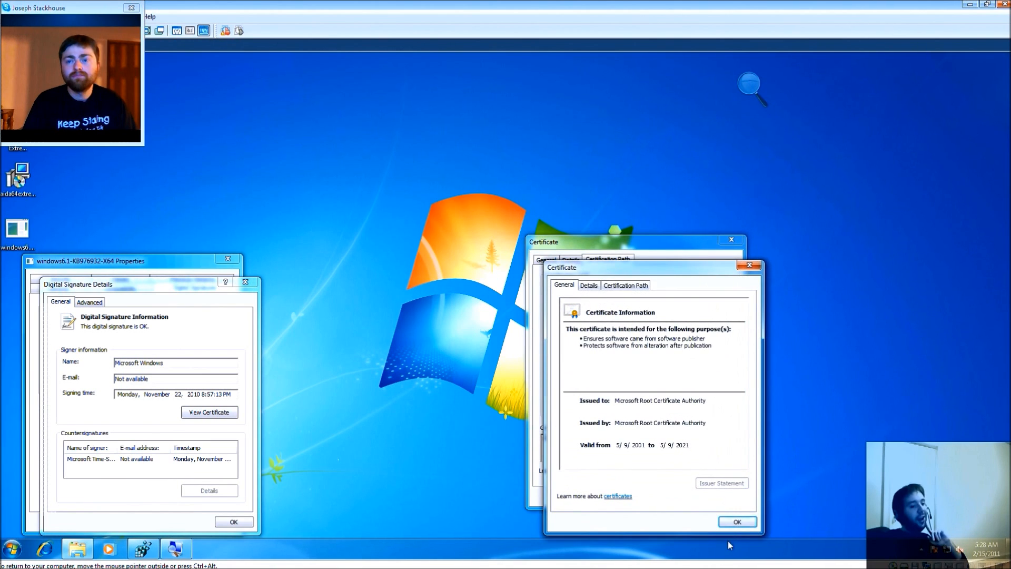
{"action": "left_click", "coordinate": [736, 521]}
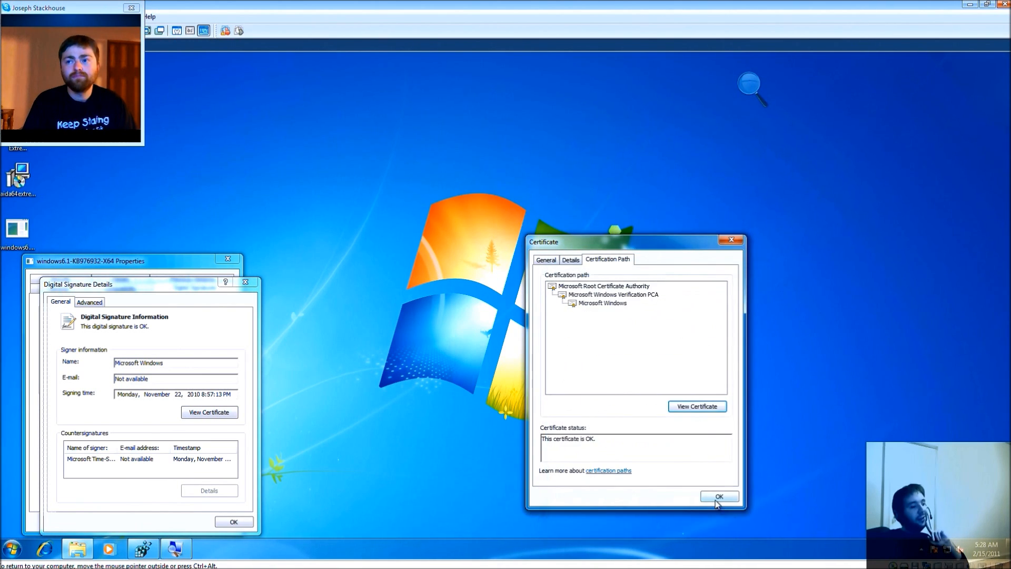
{"action": "left_click", "coordinate": [717, 497]}
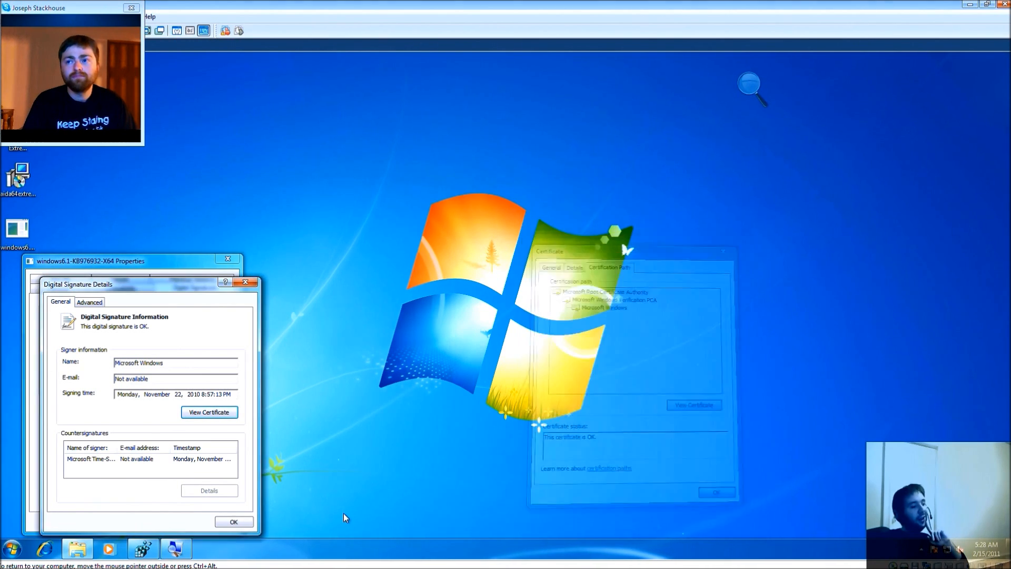
{"action": "left_click", "coordinate": [234, 522]}
Review the installer's general file properties and move the properties window to the middle of the desktop.
{"action": "left_click", "coordinate": [69, 289]}
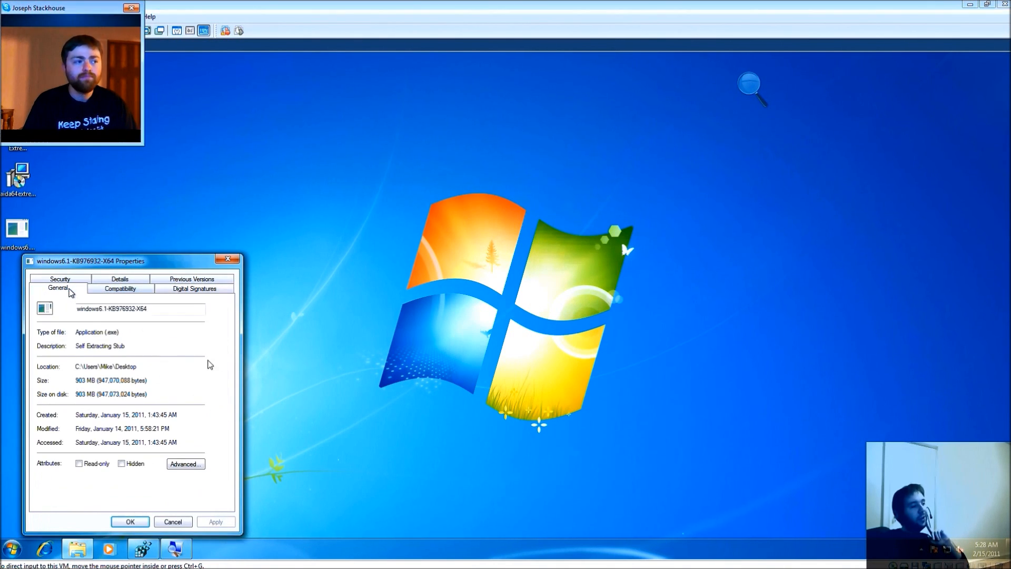
{"action": "left_click", "coordinate": [172, 255]}
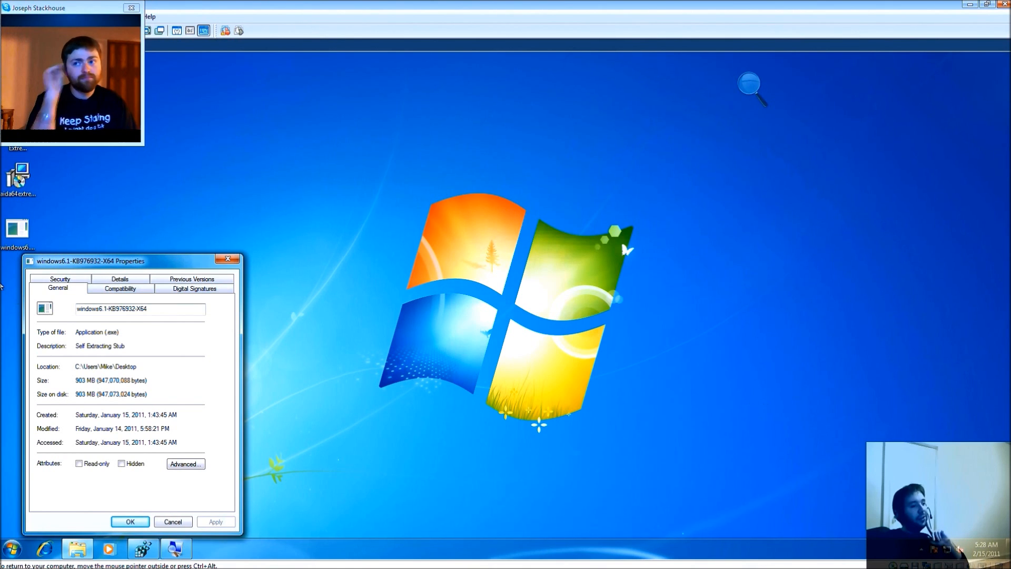
{"action": "left_click_drag", "start_coordinate": [120, 263], "coordinate": [493, 220]}
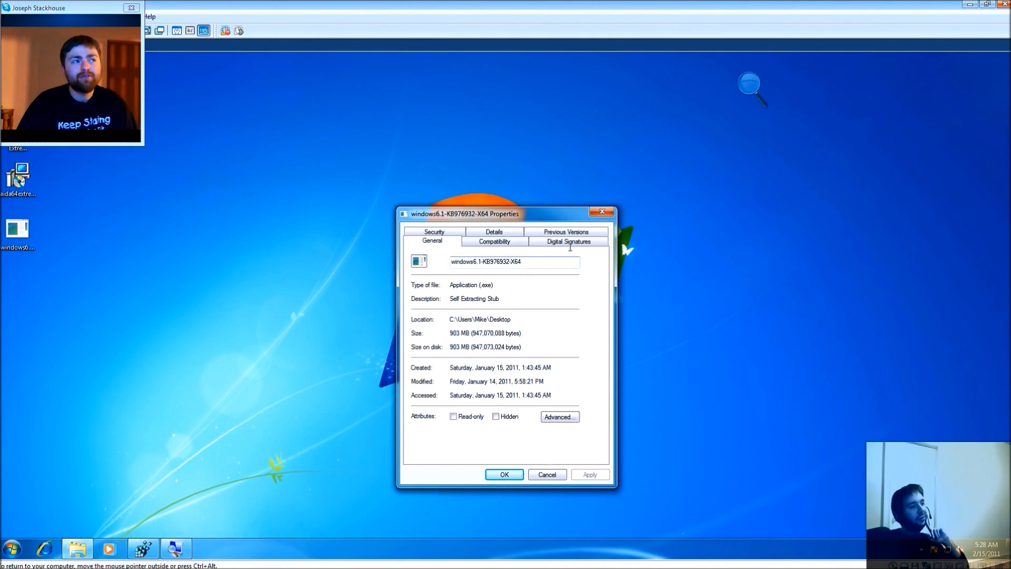
Check the installer's file version, product name and product version details, return to its general properties, and close the window without changes.
{"action": "left_click", "coordinate": [494, 232]}
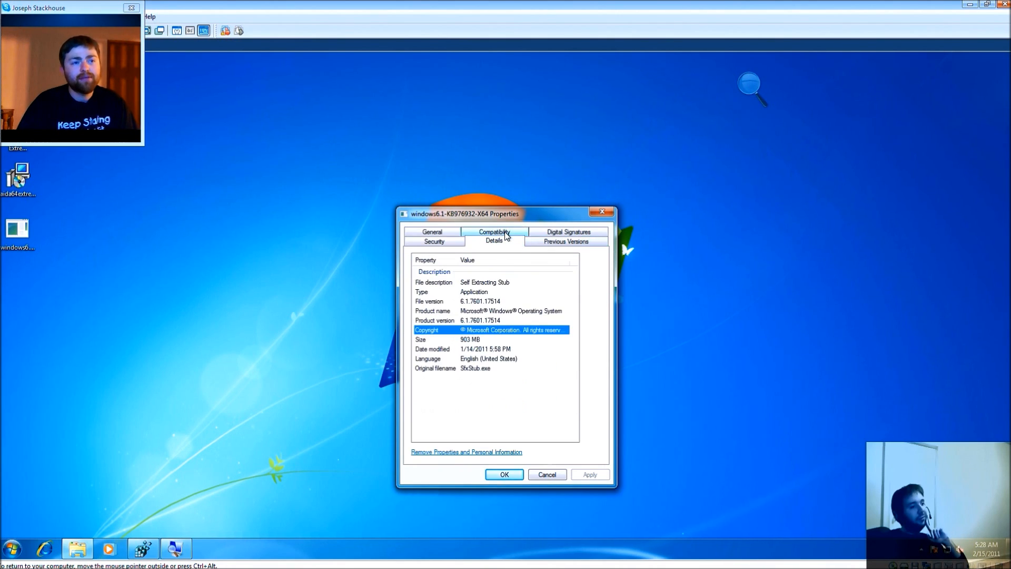
{"action": "left_click", "coordinate": [491, 321]}
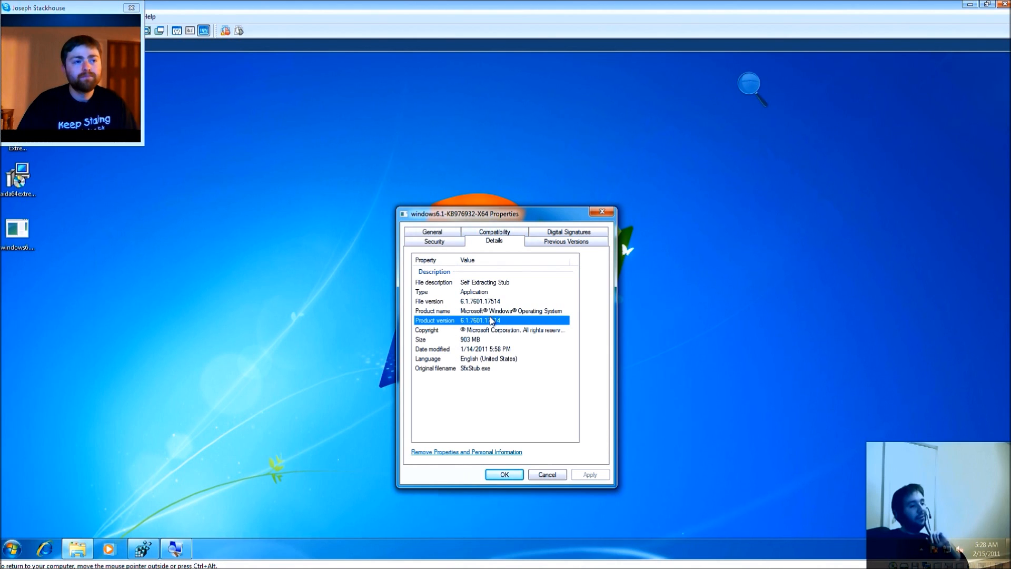
{"action": "left_click", "coordinate": [496, 305]}
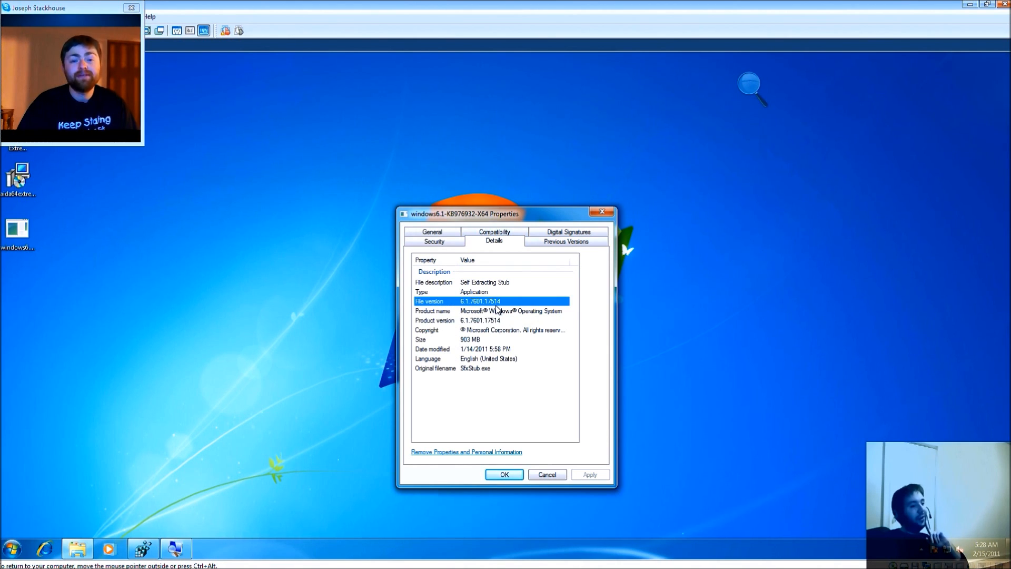
{"action": "left_click", "coordinate": [496, 310]}
{"action": "left_click", "coordinate": [492, 323]}
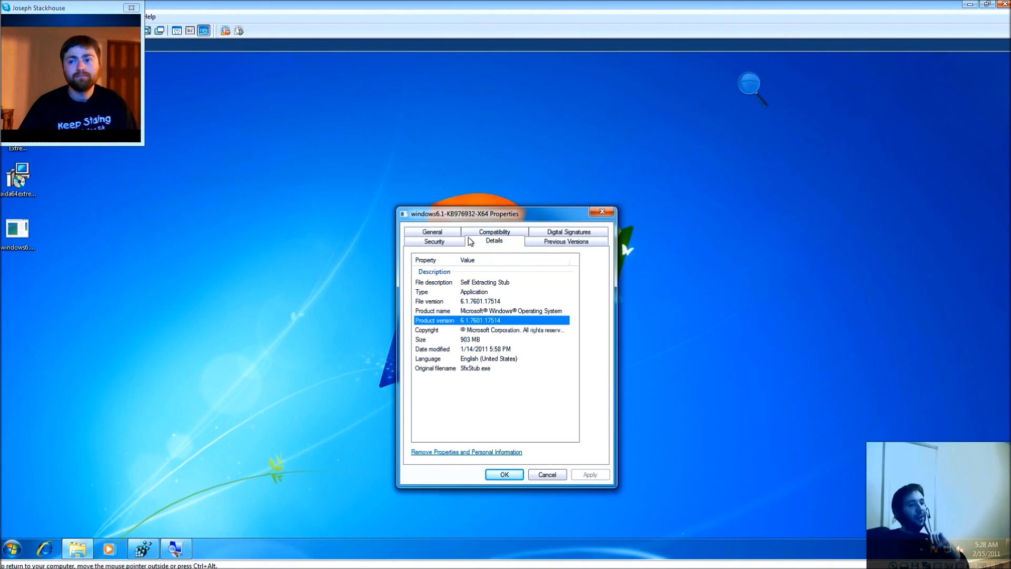
{"action": "left_click", "coordinate": [444, 235]}
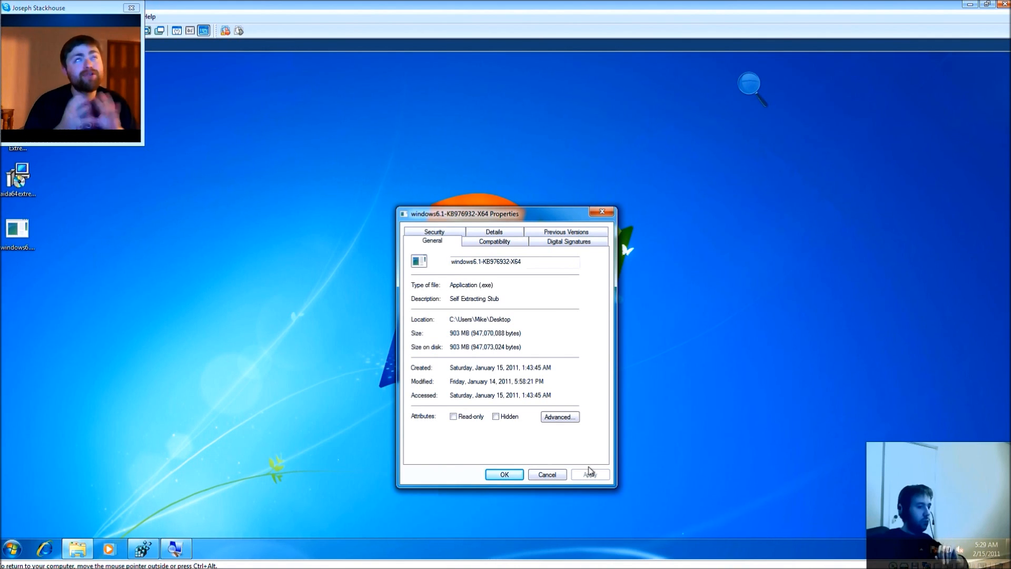
{"action": "left_click", "coordinate": [548, 474]}
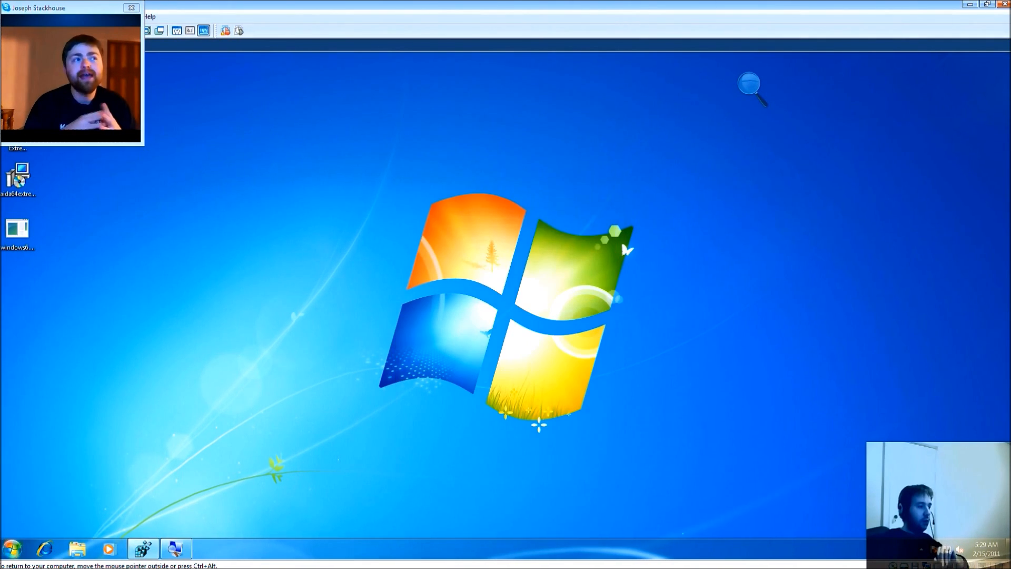
Search the Start menu for "view installed" and open the list of installed updates.
{"action": "left_click", "coordinate": [7, 552]}
{"action": "left_click", "coordinate": [34, 521]}
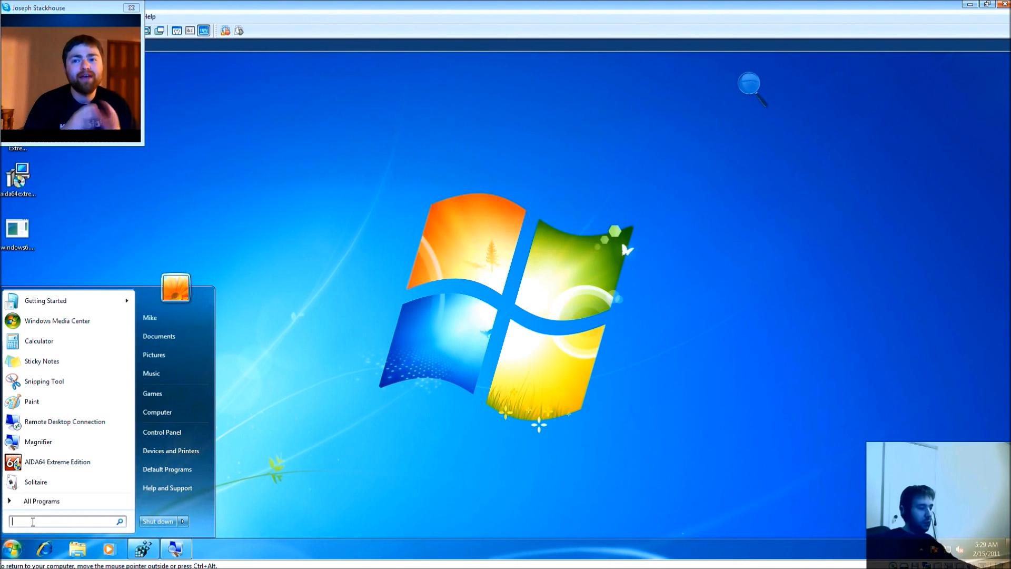
{"action": "type", "text": "view installed"}
{"action": "key", "text": "Return"}
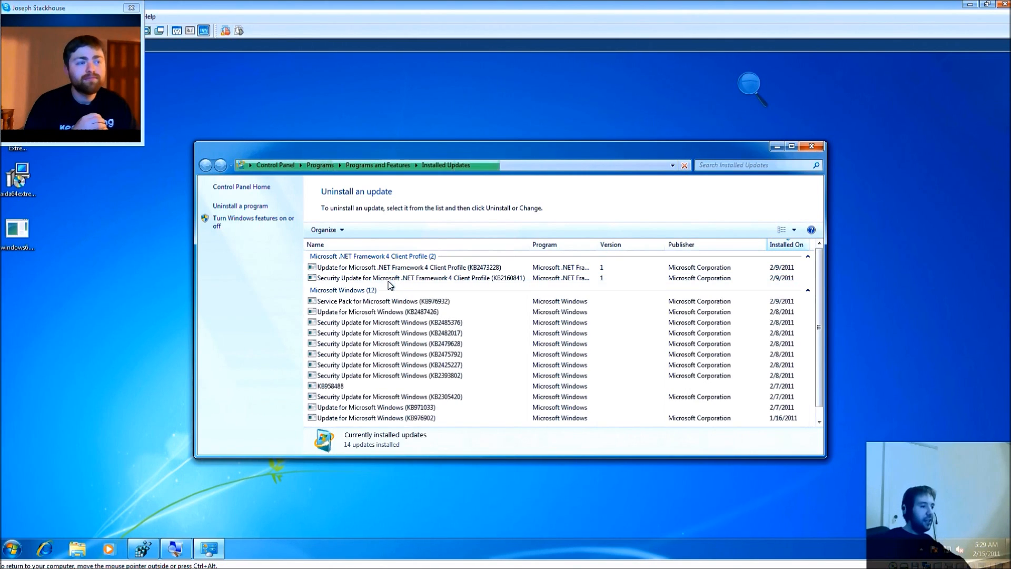
Look through the installed Microsoft Windows updates, open the KB958488 entry, and decline to uninstall it.
{"action": "left_click", "coordinate": [434, 313]}
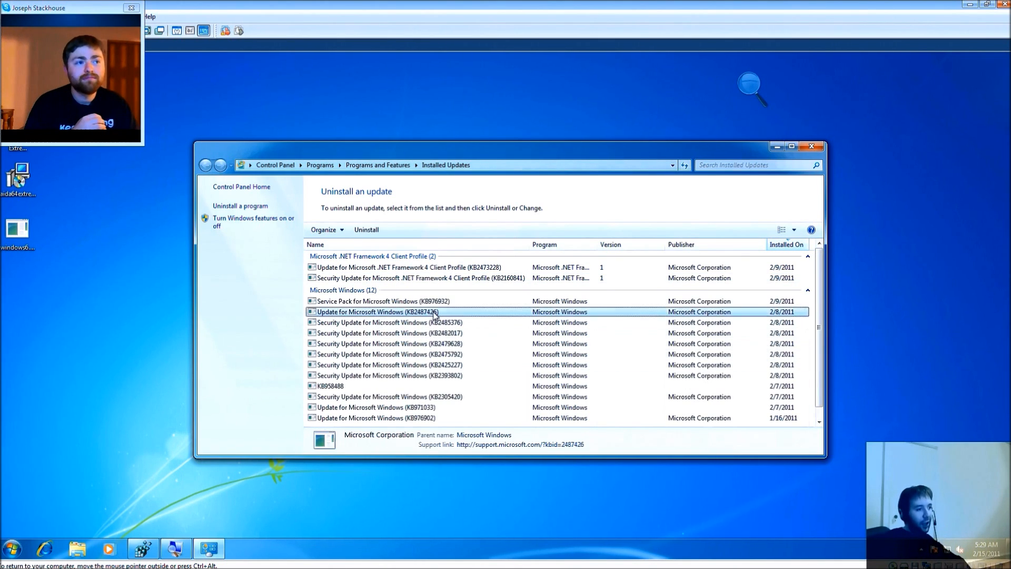
{"action": "scroll", "coordinate": [485, 374], "scroll_direction": "down", "scroll_amount": 1}
{"action": "left_click", "coordinate": [485, 375]}
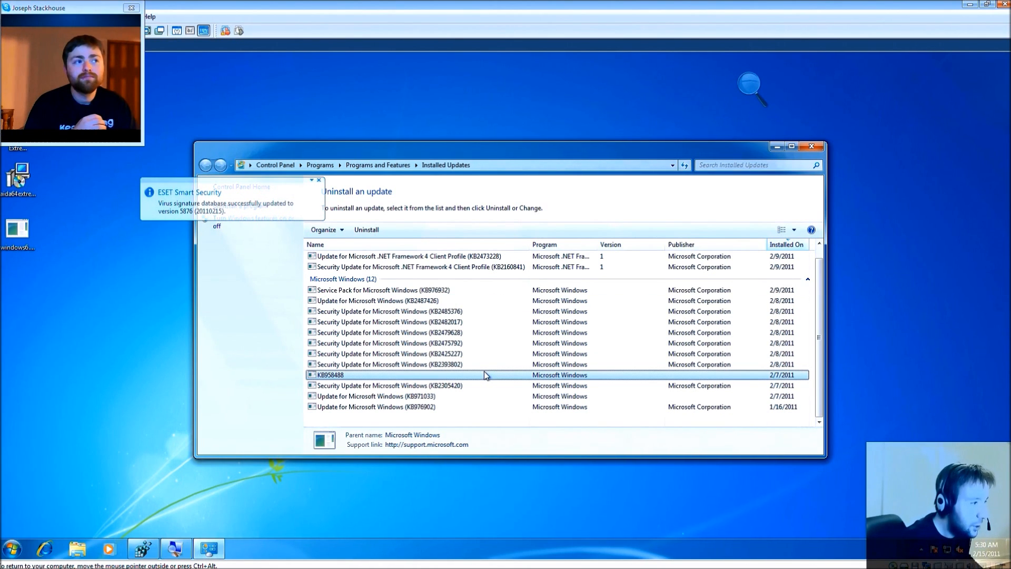
{"action": "double_click", "coordinate": [484, 372]}
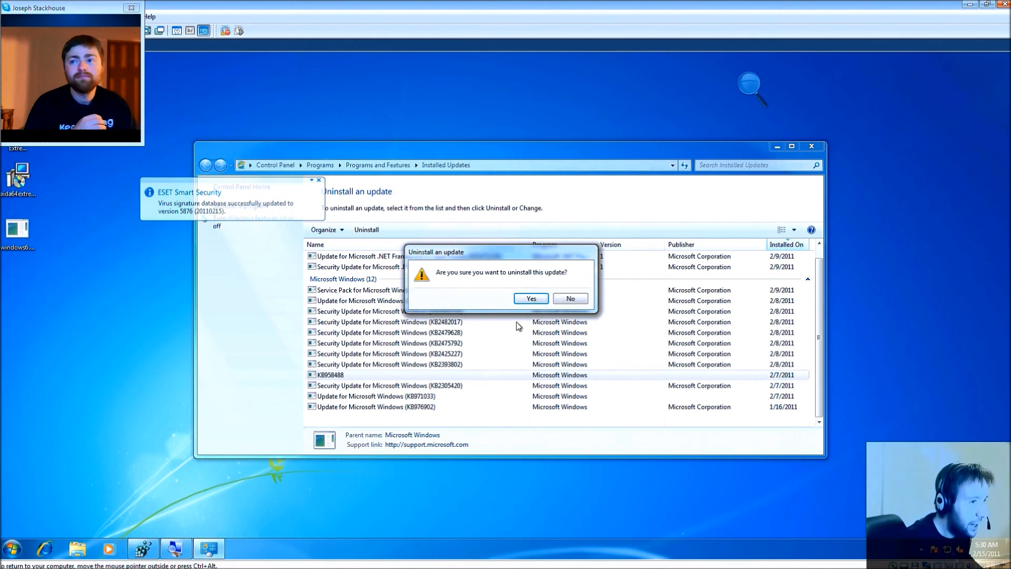
{"action": "left_click", "coordinate": [582, 298]}
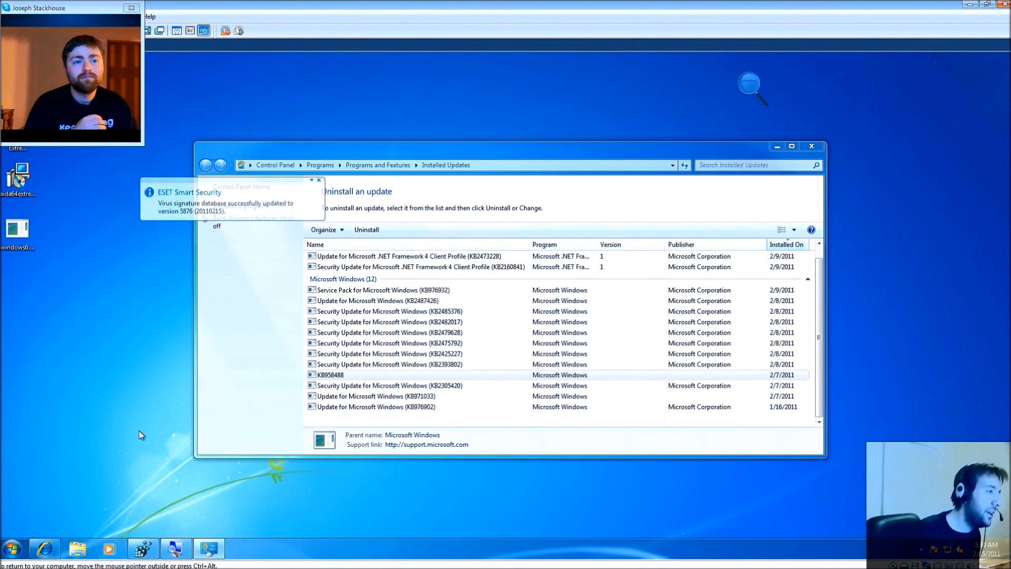
Switch to Internet Explorer and go to windows7forums.com.
{"action": "left_click", "coordinate": [52, 552]}
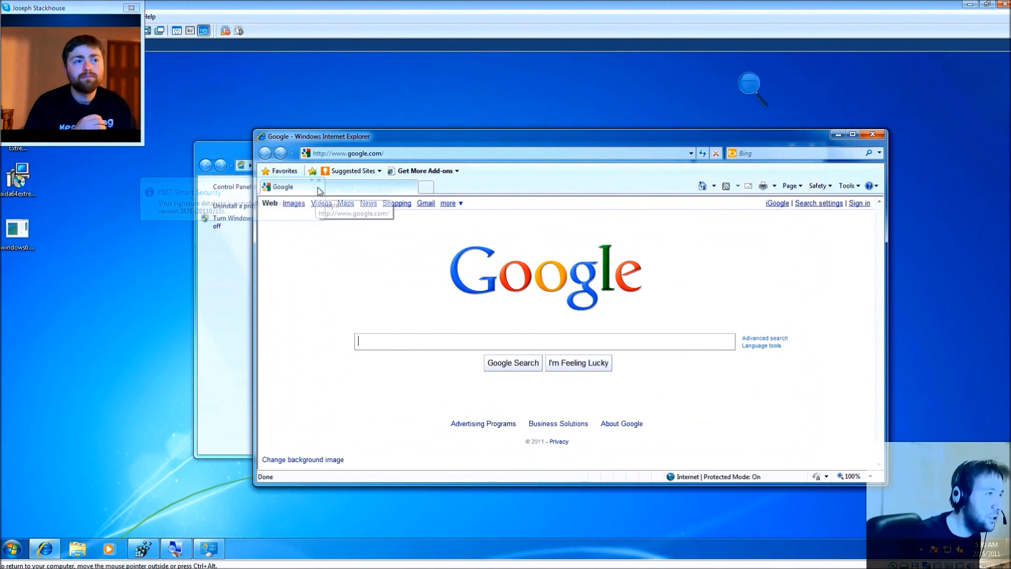
{"action": "left_click", "coordinate": [361, 155]}
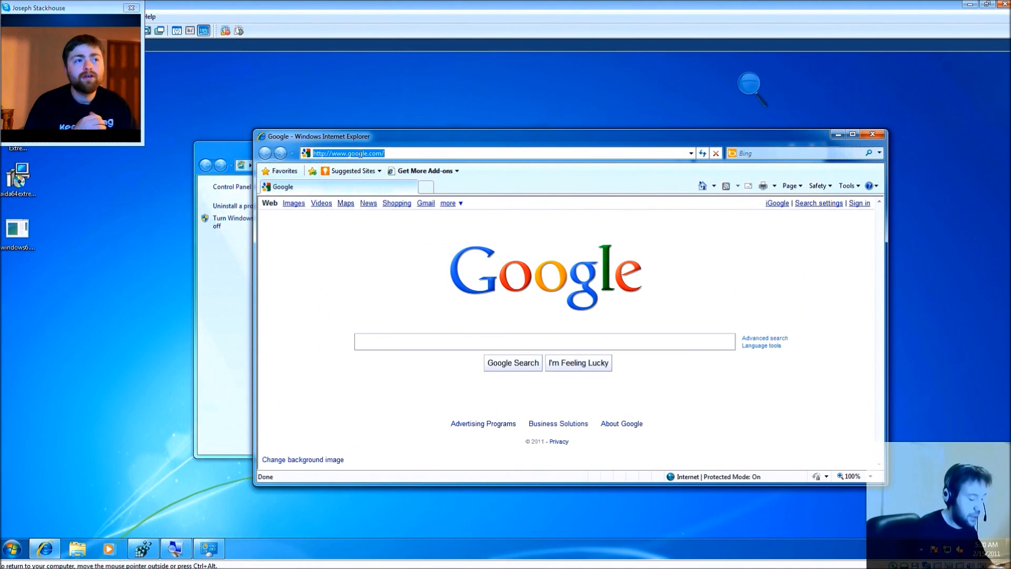
{"action": "type", "text": "windows7forums.com"}
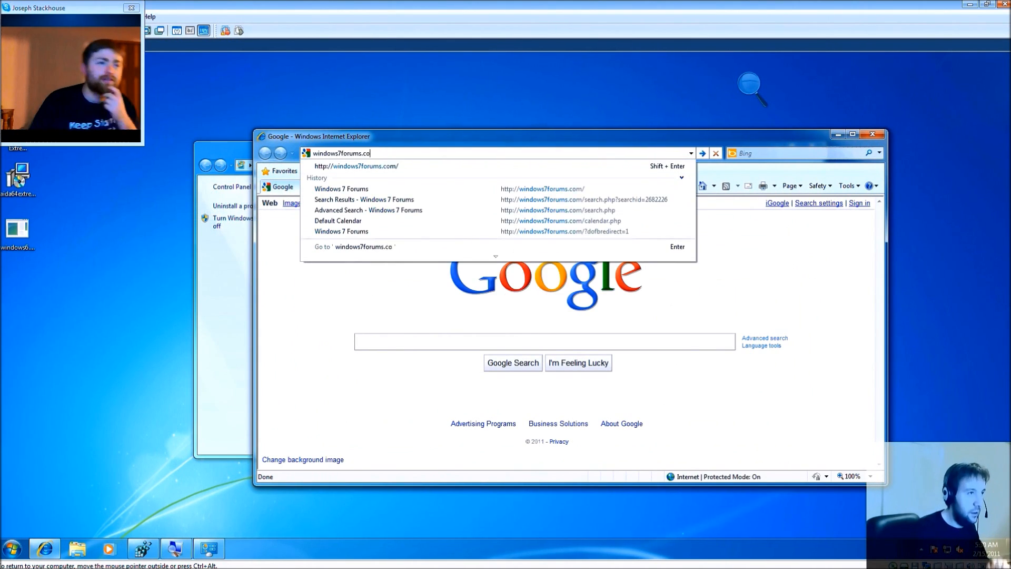
{"action": "key", "text": "Return"}
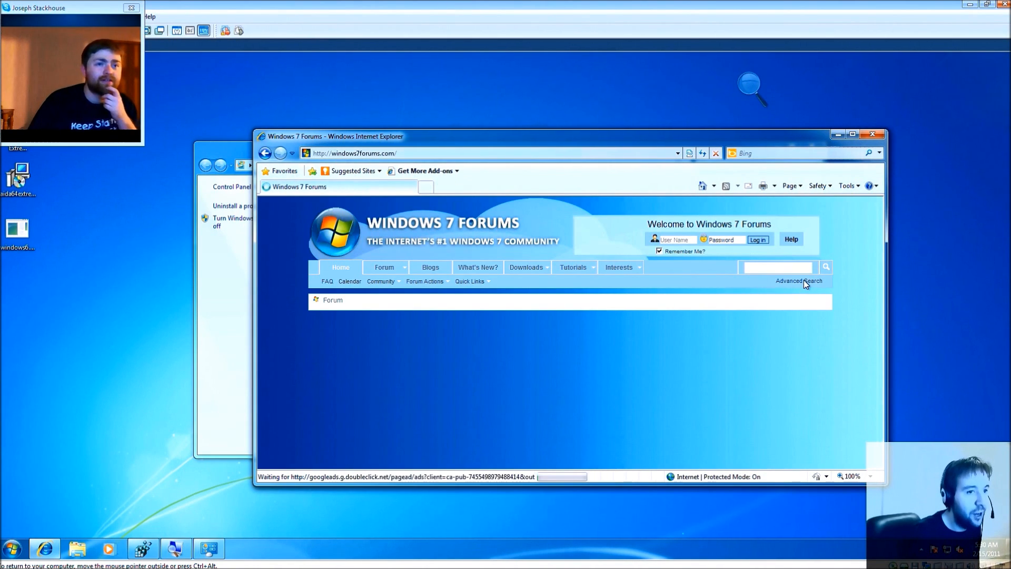
Run an advanced forum search for "service pack 1 staging" and open the SP1 & KB976902 thread.
{"action": "left_click", "coordinate": [804, 282]}
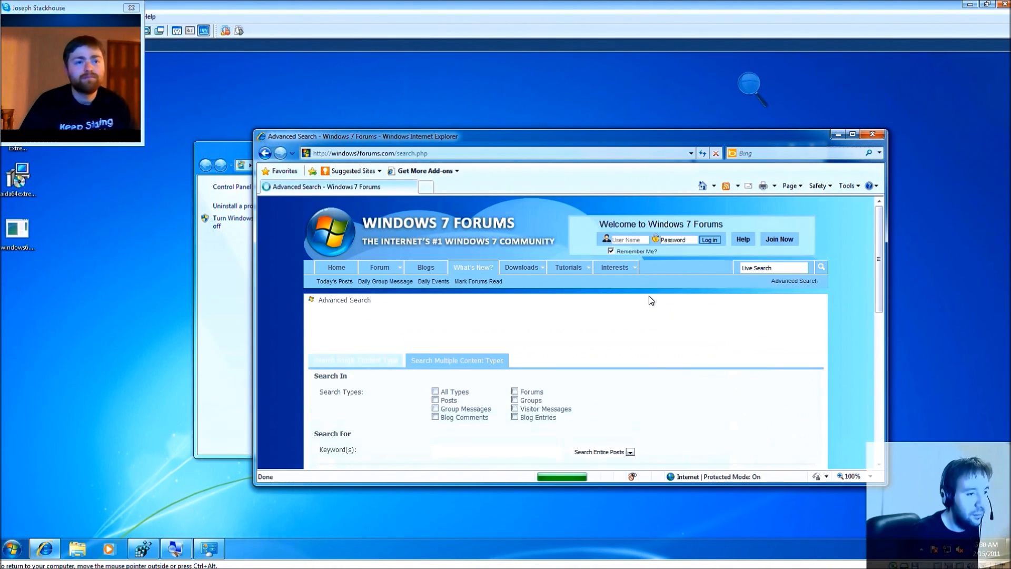
{"action": "scroll", "coordinate": [439, 424], "scroll_direction": "down", "scroll_amount": 1}
{"action": "left_click", "coordinate": [466, 409]}
{"action": "type", "text": "service pack 1 staging"}
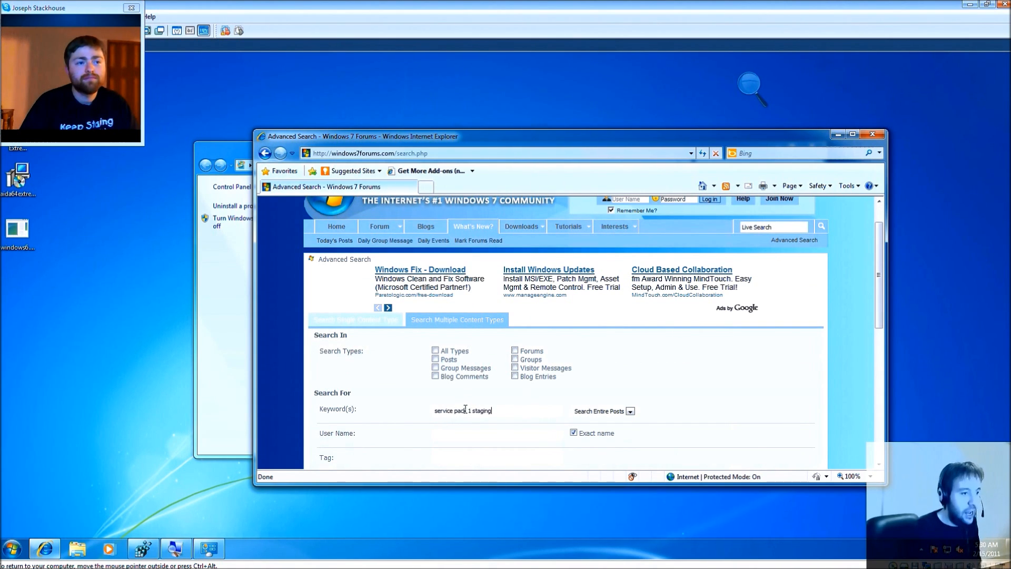
{"action": "key", "text": "Return"}
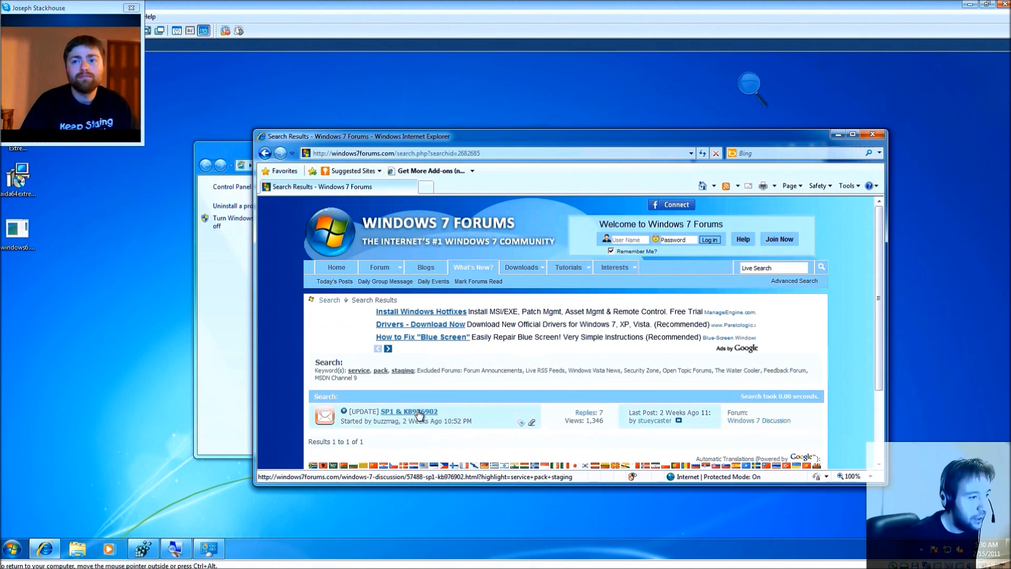
{"action": "left_click", "coordinate": [419, 414]}
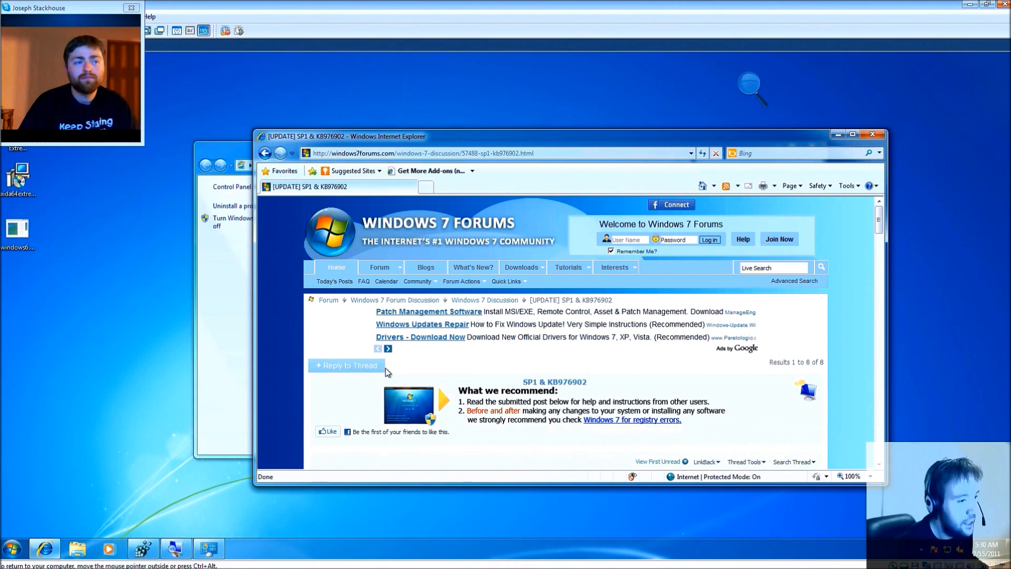
Read through the SP1 & KB976902 thread to find the administrator's reply about the staging update.
{"action": "scroll", "coordinate": [395, 372], "scroll_direction": "down", "scroll_amount": 3}
{"action": "scroll", "coordinate": [398, 372], "scroll_direction": "down", "scroll_amount": 3}
{"action": "scroll", "coordinate": [402, 391], "scroll_direction": "down", "scroll_amount": 1}
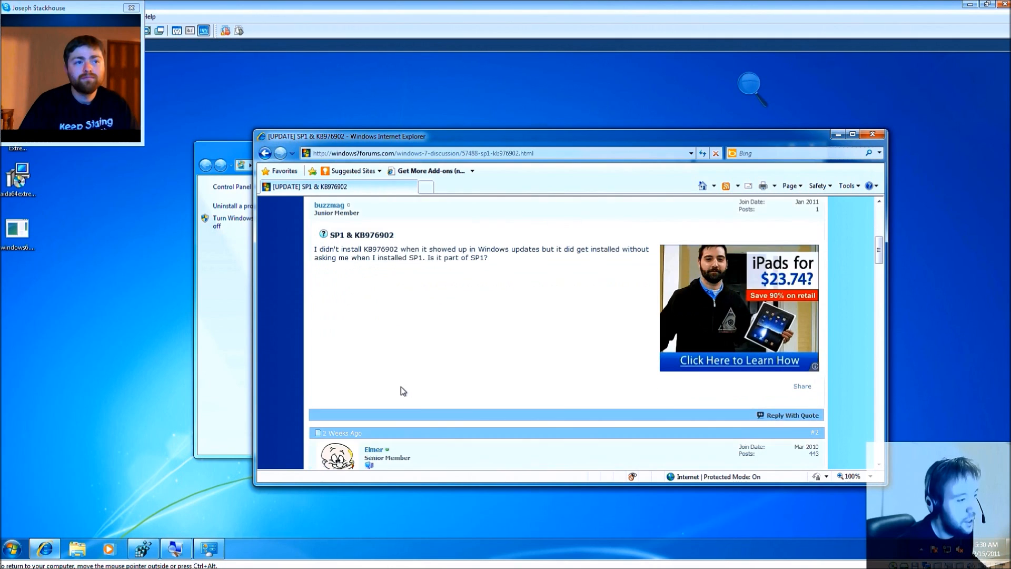
{"action": "scroll", "coordinate": [403, 383], "scroll_direction": "down", "scroll_amount": 7}
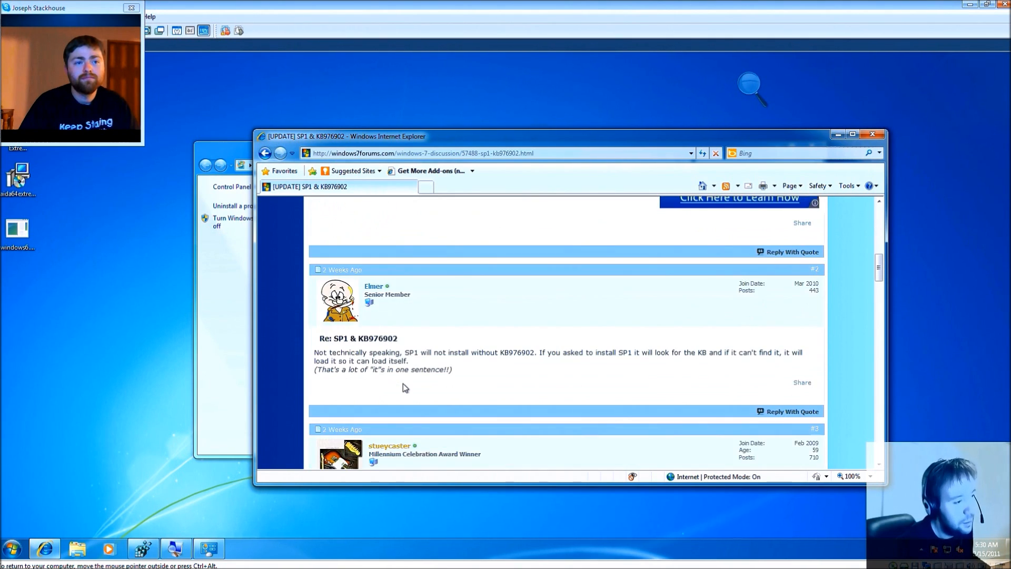
{"action": "scroll", "coordinate": [403, 375], "scroll_direction": "up", "scroll_amount": 10}
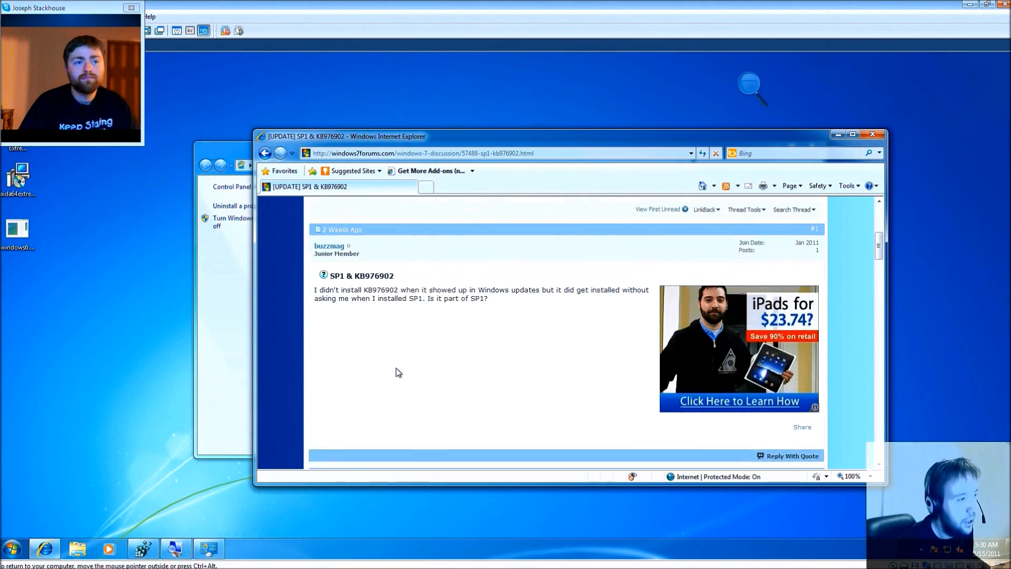
{"action": "scroll", "coordinate": [397, 374], "scroll_direction": "down", "scroll_amount": 10}
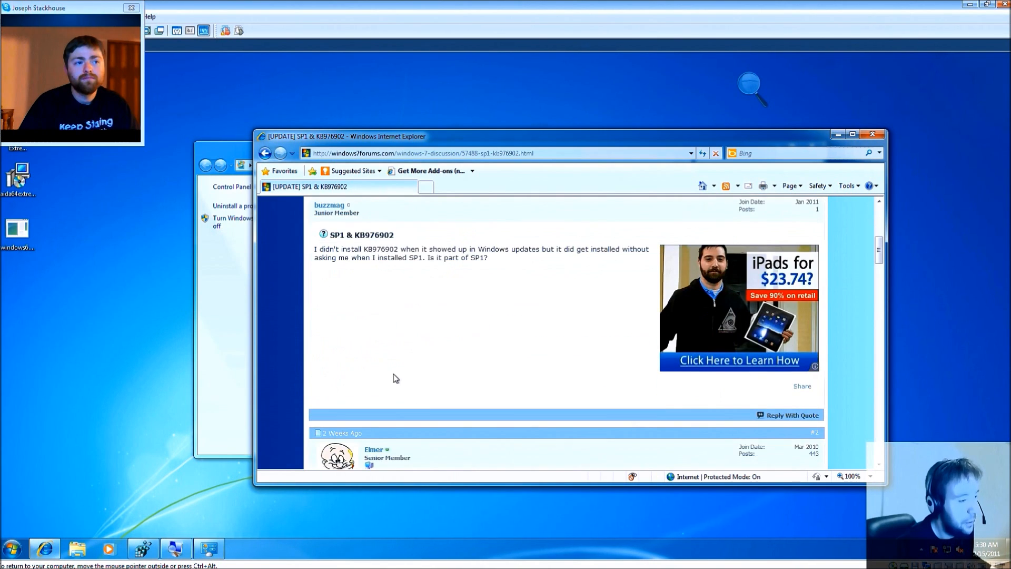
{"action": "scroll", "coordinate": [390, 390], "scroll_direction": "down", "scroll_amount": 15}
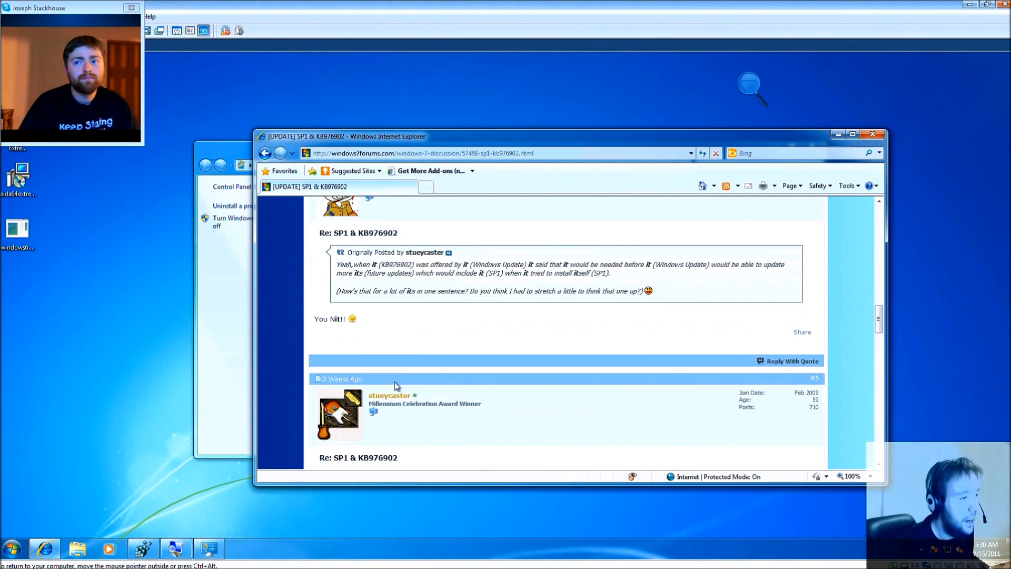
{"action": "scroll", "coordinate": [401, 378], "scroll_direction": "down", "scroll_amount": 9}
{"action": "scroll", "coordinate": [416, 375], "scroll_direction": "up", "scroll_amount": 8}
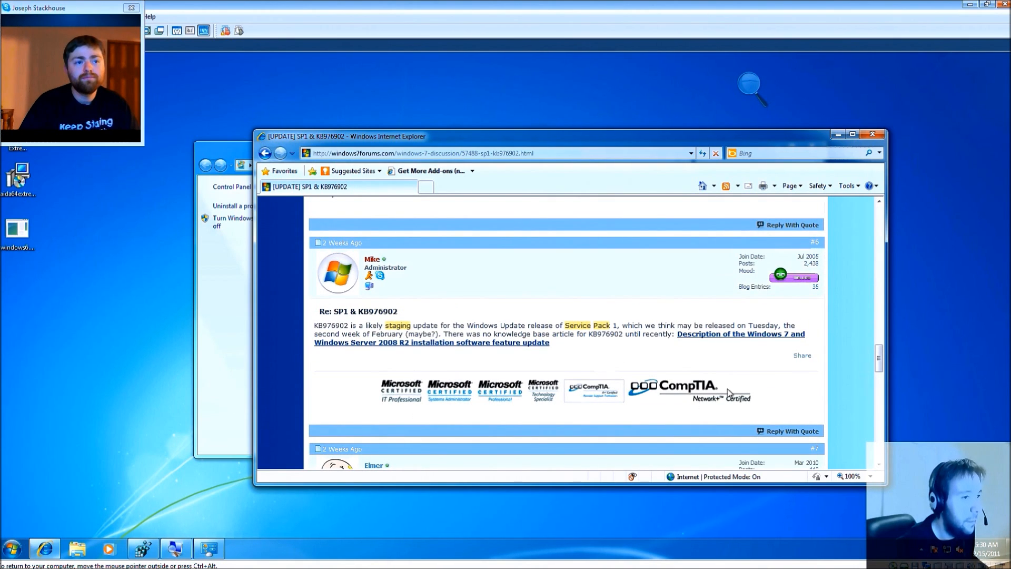
Open the linked Microsoft support article on the Windows 7 installation software feature update and read its summary and update information.
{"action": "left_click", "coordinate": [684, 336]}
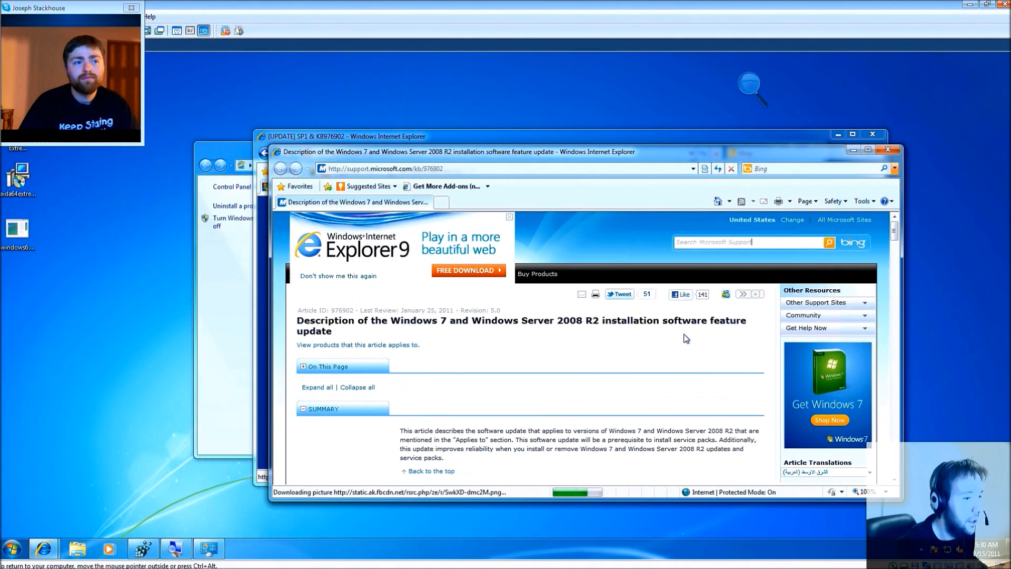
{"action": "scroll", "coordinate": [687, 340], "scroll_direction": "down", "scroll_amount": 1}
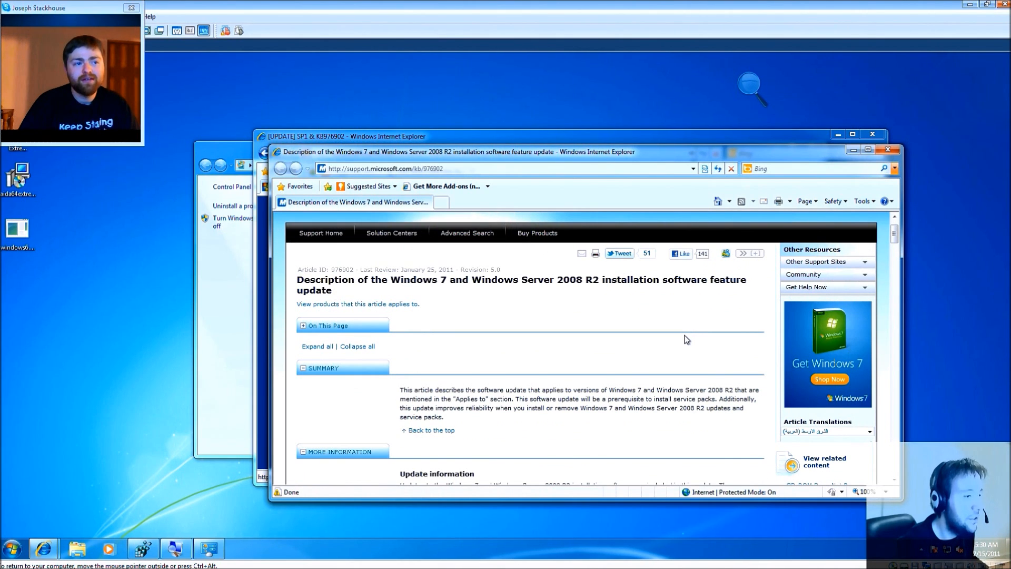
{"action": "scroll", "coordinate": [687, 339], "scroll_direction": "down", "scroll_amount": 3}
{"action": "scroll", "coordinate": [686, 337], "scroll_direction": "down", "scroll_amount": 2}
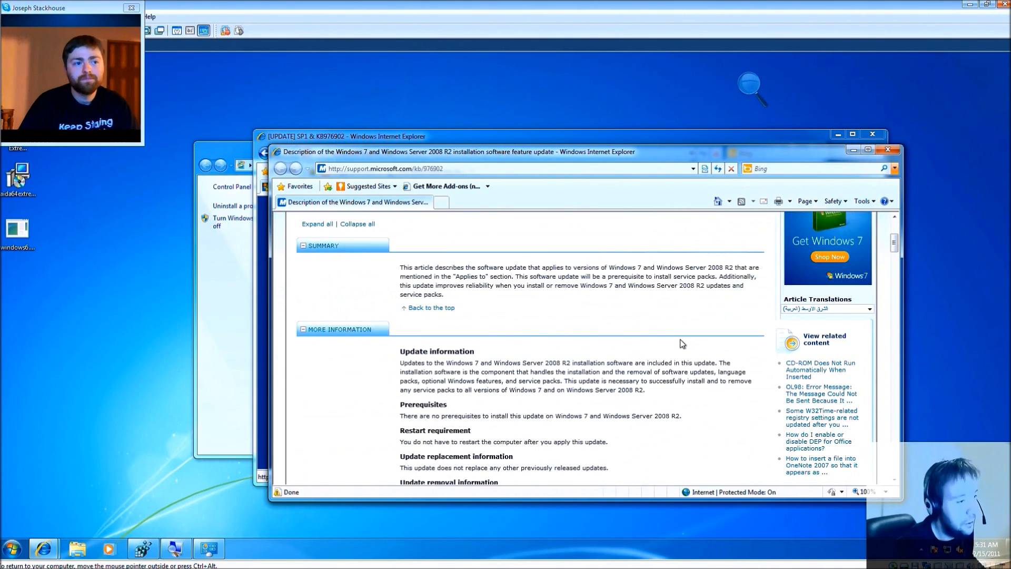
Review the support article's download packages, release date and file information tables for the KB976902 update.
{"action": "scroll", "coordinate": [682, 341], "scroll_direction": "down", "scroll_amount": 4}
{"action": "scroll", "coordinate": [681, 343], "scroll_direction": "down", "scroll_amount": 3}
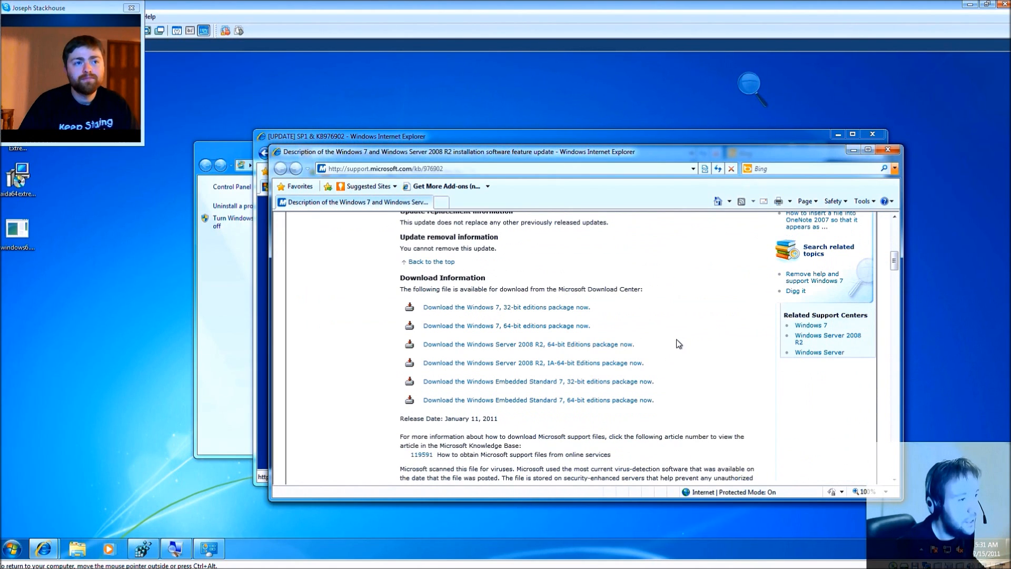
{"action": "scroll", "coordinate": [678, 343], "scroll_direction": "down", "scroll_amount": 8}
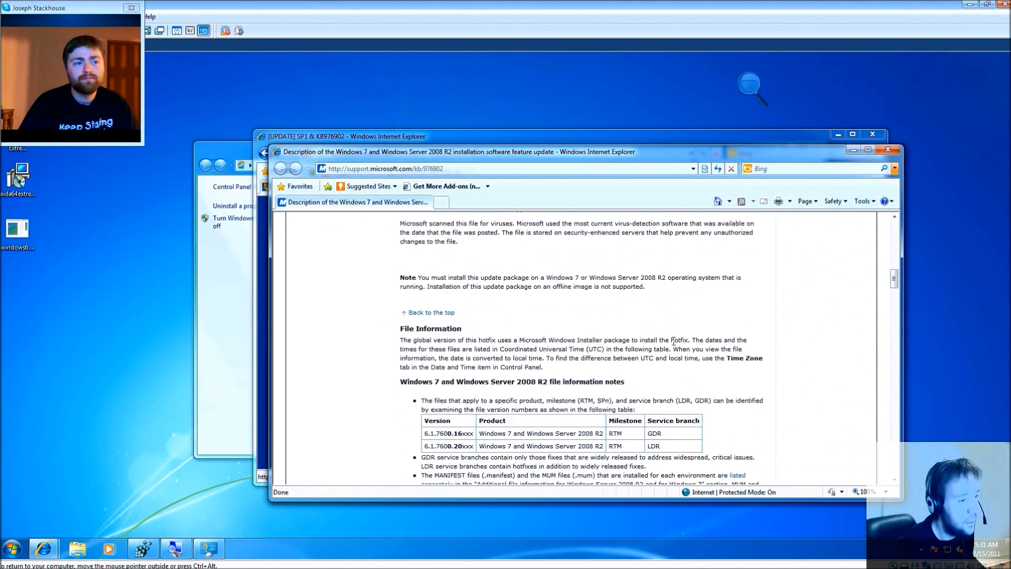
{"action": "scroll", "coordinate": [672, 343], "scroll_direction": "down", "scroll_amount": 11}
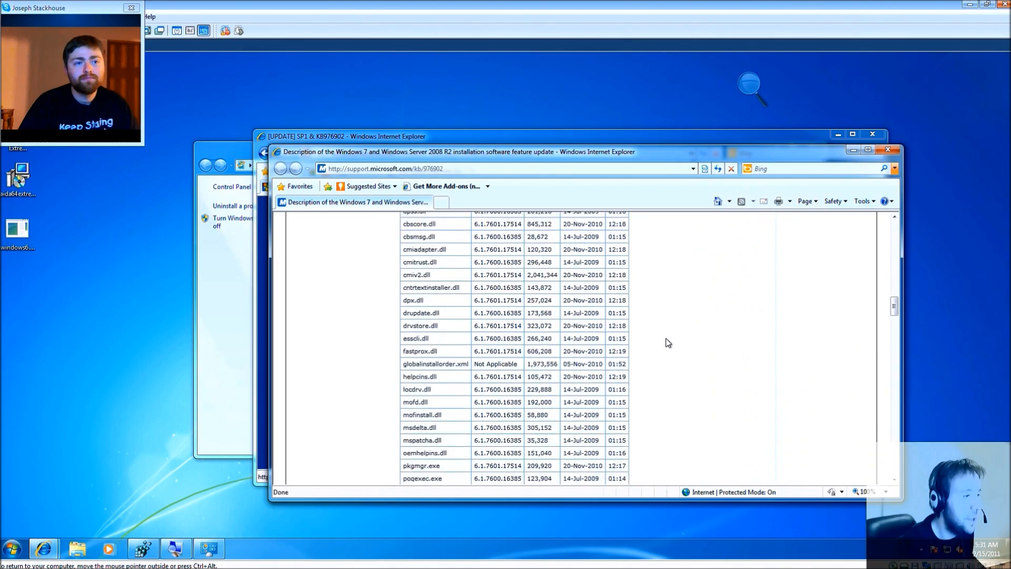
{"action": "scroll", "coordinate": [663, 347], "scroll_direction": "up", "scroll_amount": 14}
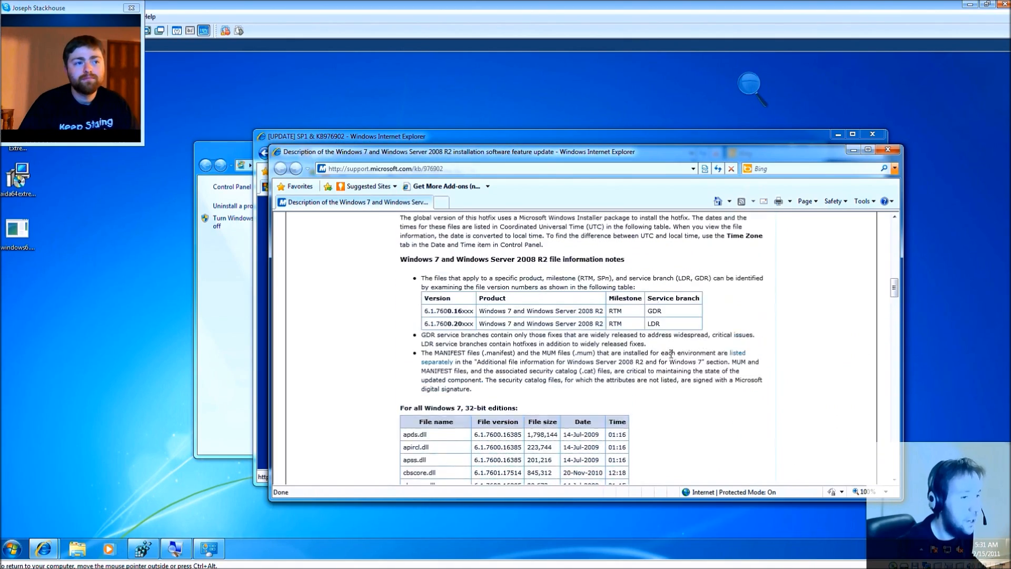
{"action": "scroll", "coordinate": [666, 350], "scroll_direction": "up", "scroll_amount": 15}
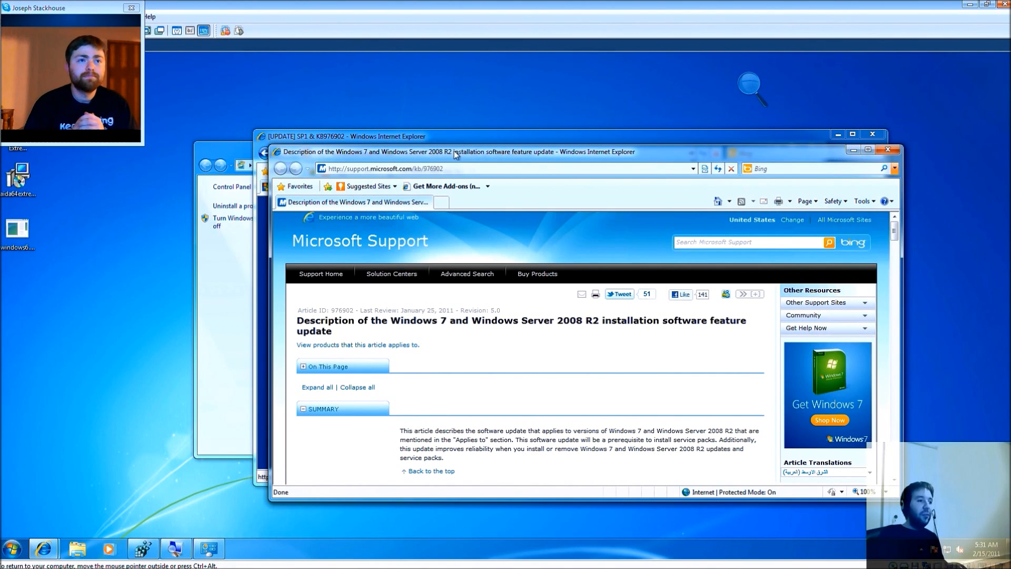
Go to windows7forums.com and open the latest [SP1] Windows 7 Service Pack 1 thread under Windows 7 Discussion.
{"action": "left_click", "coordinate": [456, 172]}
{"action": "type", "text": "windows7forums.com"}
{"action": "key", "text": "Return"}
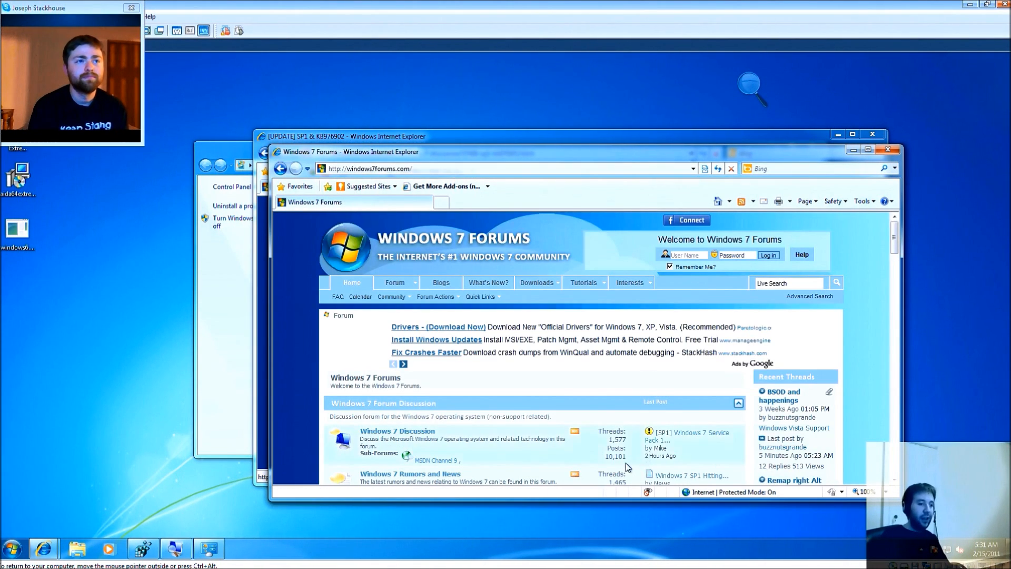
{"action": "left_click", "coordinate": [684, 435]}
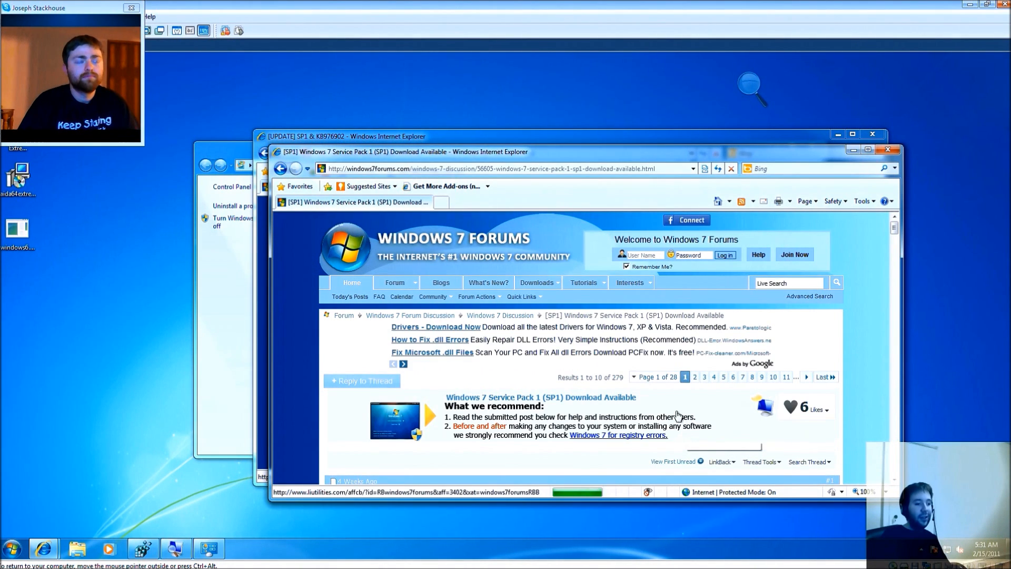
Read the thread's opening announcement about the SP1 release and point out the thread's web address.
{"action": "scroll", "coordinate": [673, 410], "scroll_direction": "down", "scroll_amount": 5}
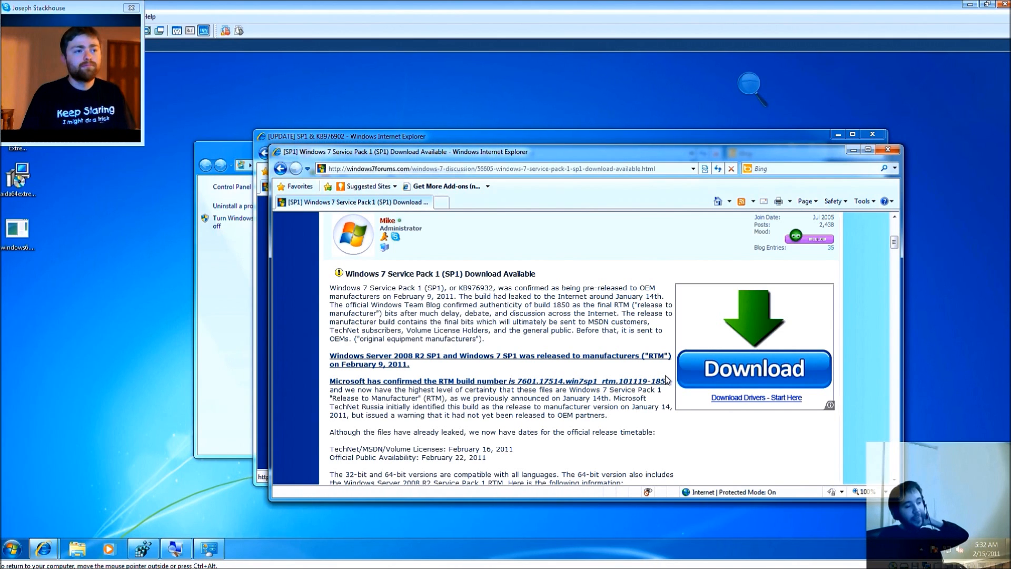
{"action": "scroll", "coordinate": [665, 375], "scroll_direction": "up", "scroll_amount": 3}
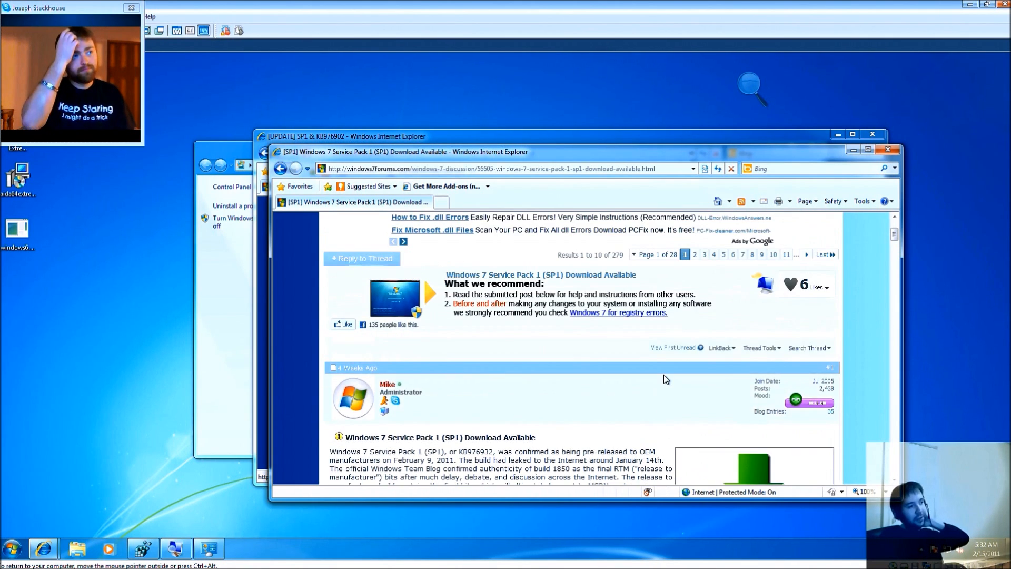
{"action": "scroll", "coordinate": [663, 374], "scroll_direction": "up", "scroll_amount": 2}
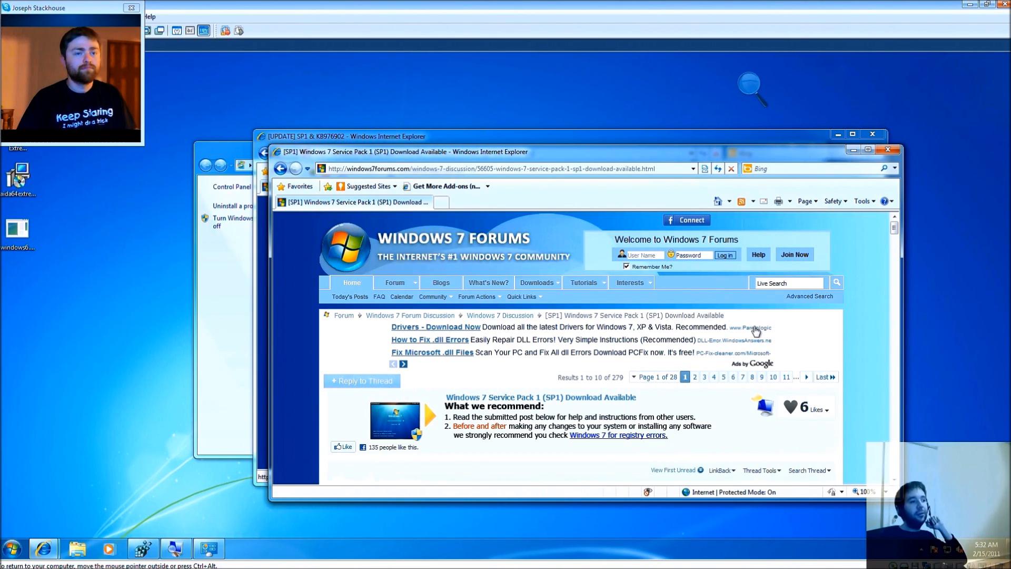
{"action": "left_click", "coordinate": [487, 168]}
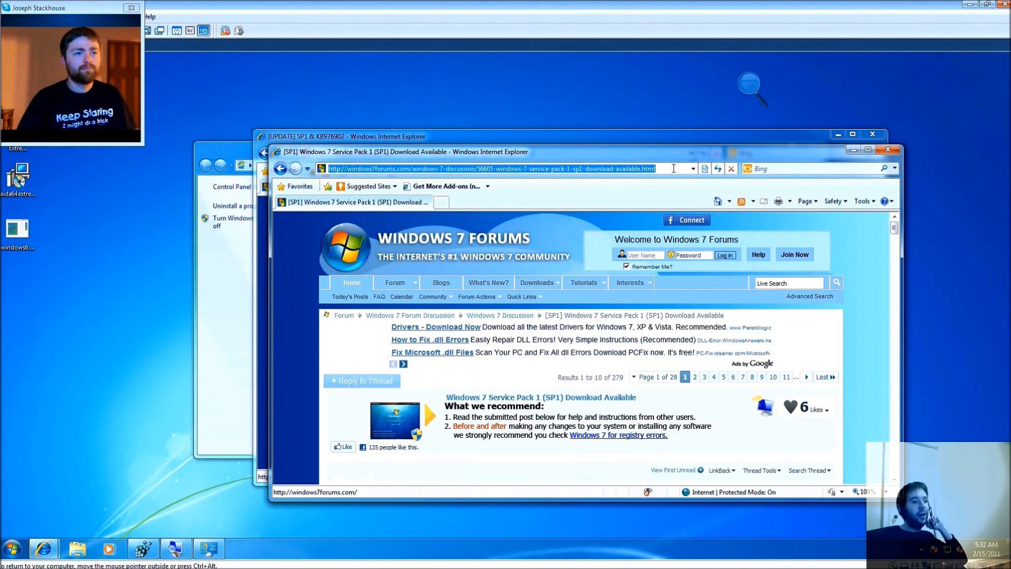
{"action": "left_click", "coordinate": [874, 457]}
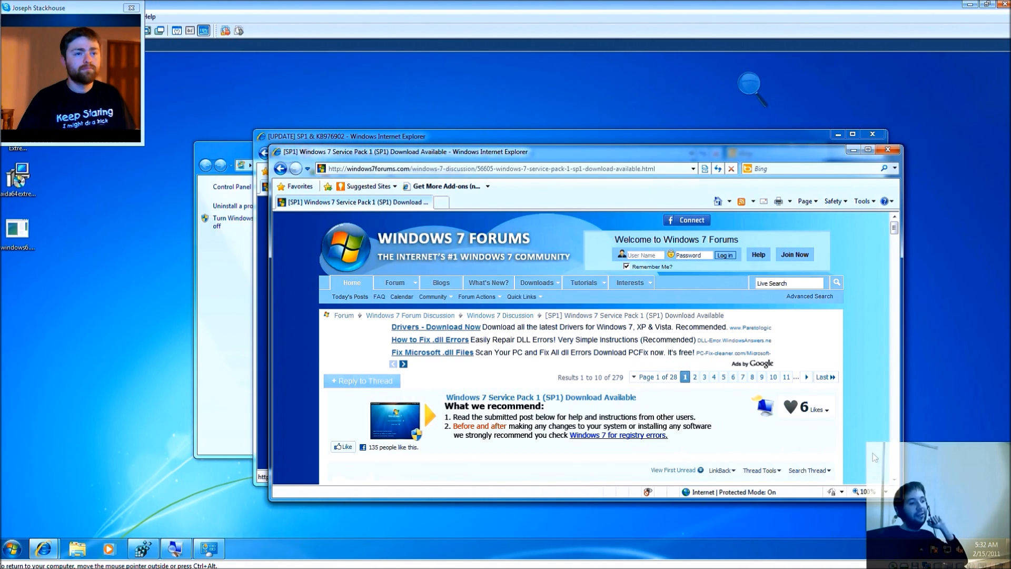
Examine the file verification details and download options for the 32-bit and 64-bit SP1 installers in the first post.
{"action": "scroll", "coordinate": [869, 453], "scroll_direction": "down", "scroll_amount": 15}
{"action": "scroll", "coordinate": [856, 438], "scroll_direction": "down", "scroll_amount": 3}
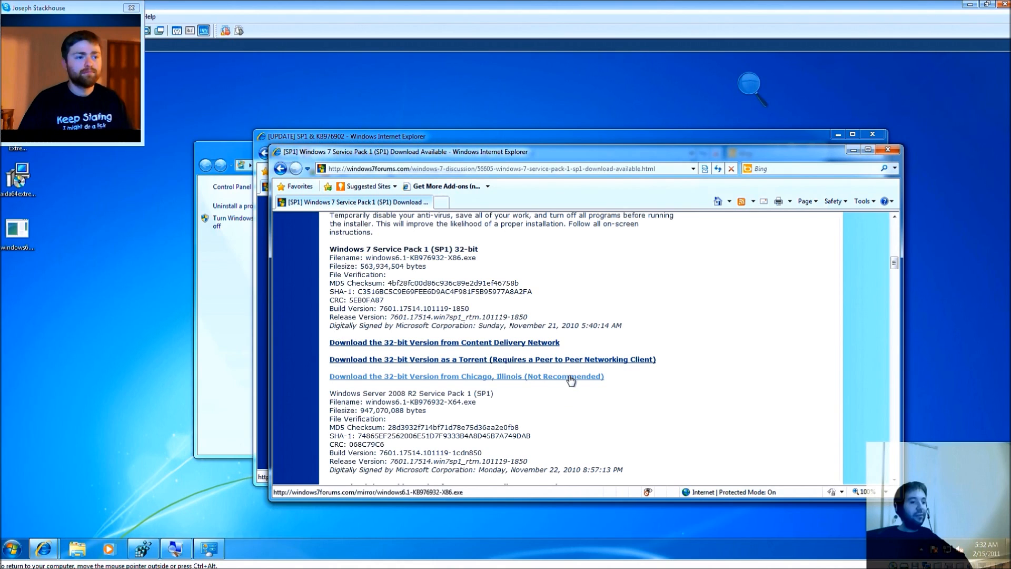
{"action": "scroll", "coordinate": [570, 374], "scroll_direction": "down", "scroll_amount": 3}
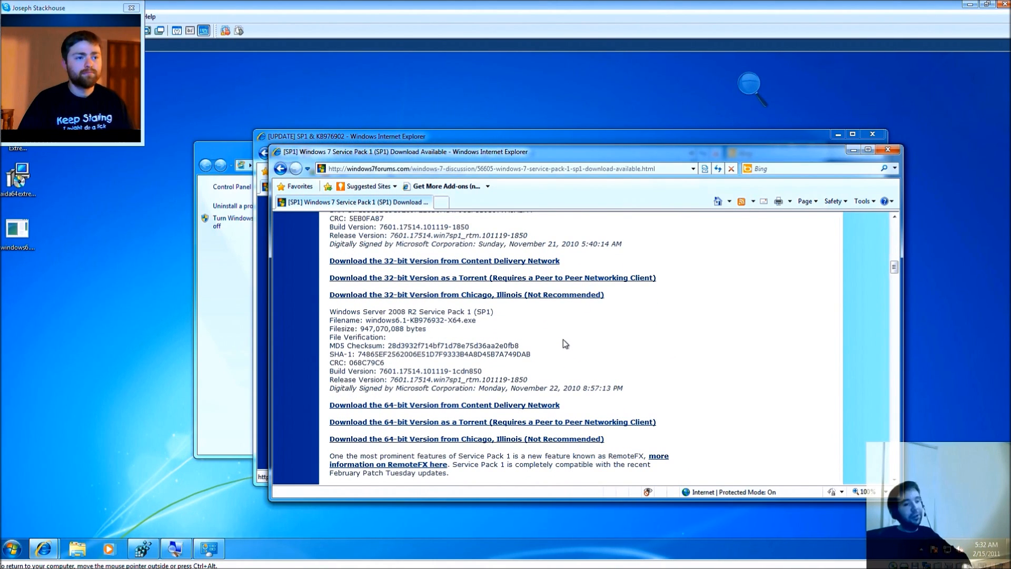
{"action": "scroll", "coordinate": [551, 367], "scroll_direction": "up", "scroll_amount": 6}
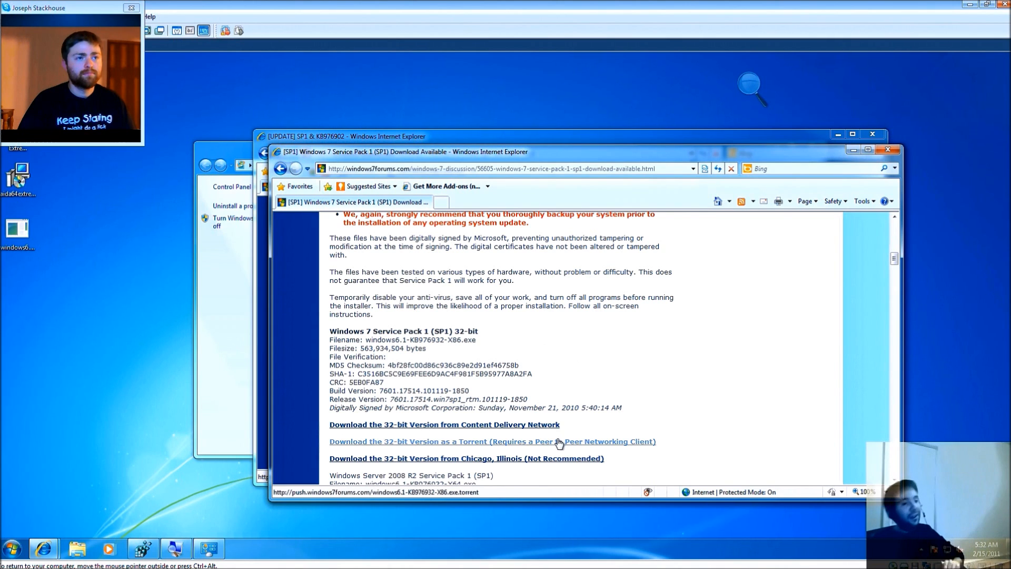
{"action": "scroll", "coordinate": [559, 443], "scroll_direction": "down", "scroll_amount": 3}
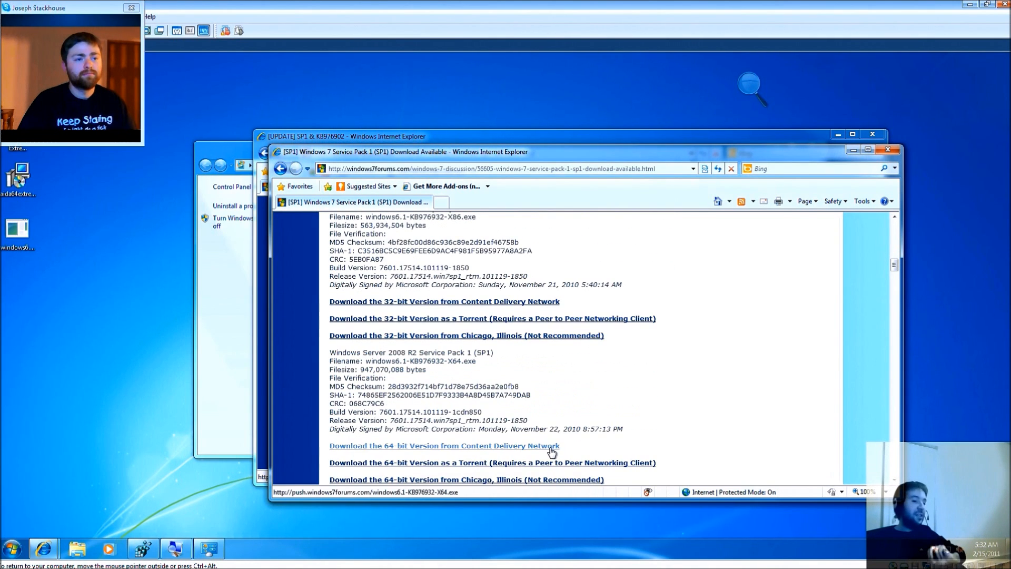
{"action": "scroll", "coordinate": [551, 452], "scroll_direction": "down", "scroll_amount": 2}
{"action": "scroll", "coordinate": [543, 458], "scroll_direction": "down", "scroll_amount": 1}
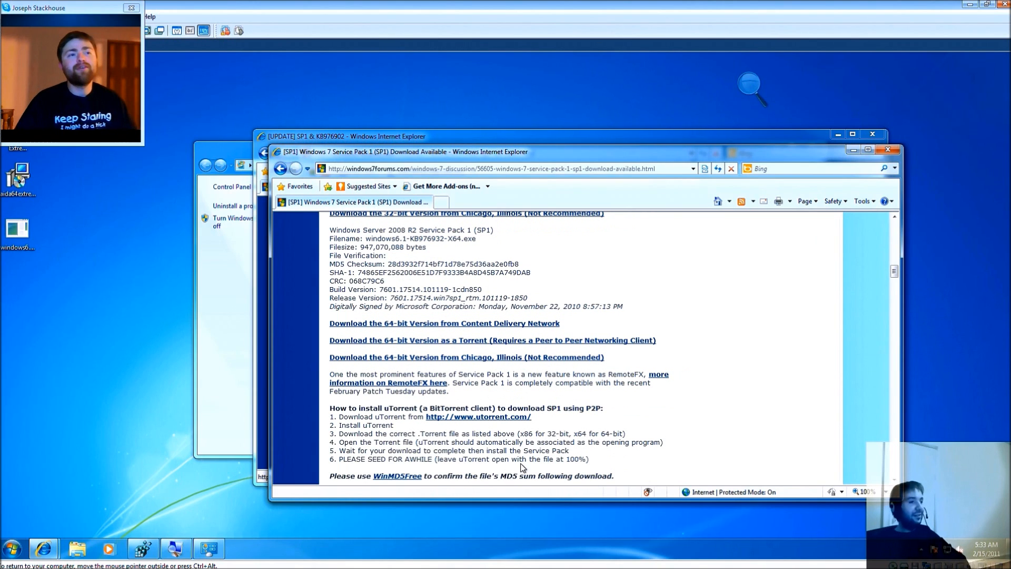
Read the post's instructions on torrent downloading, uninstall file cleanup, SP1 blocking and slipstreaming, and skim the first replies.
{"action": "scroll", "coordinate": [523, 463], "scroll_direction": "down", "scroll_amount": 2}
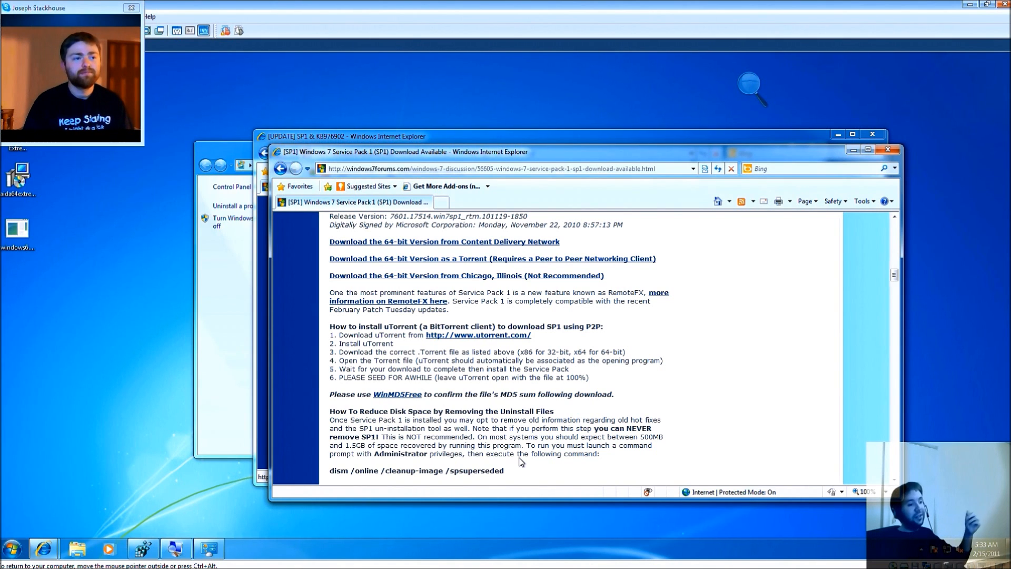
{"action": "scroll", "coordinate": [522, 462], "scroll_direction": "down", "scroll_amount": 4}
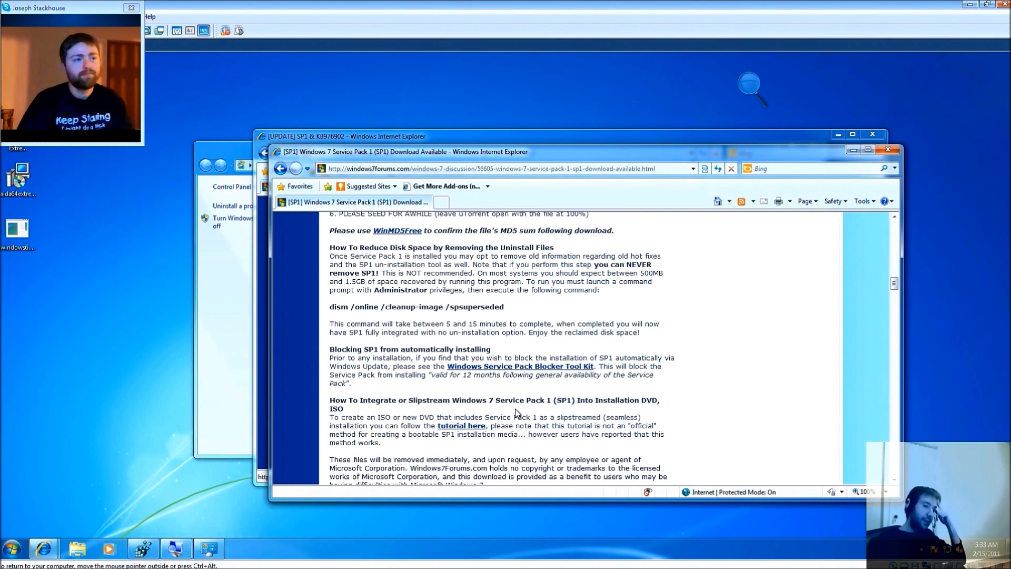
{"action": "scroll", "coordinate": [516, 413], "scroll_direction": "down", "scroll_amount": 10}
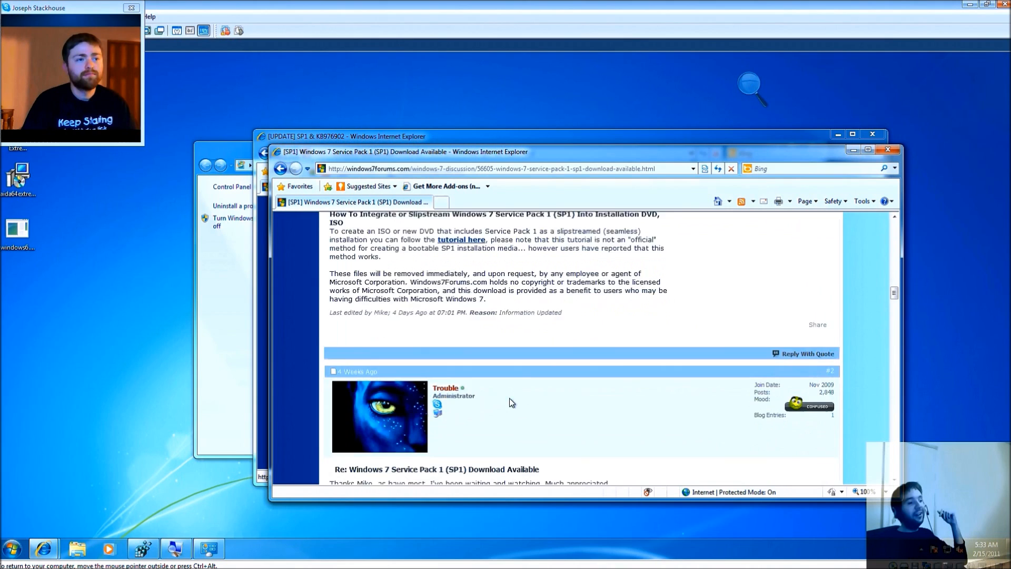
{"action": "scroll", "coordinate": [504, 405], "scroll_direction": "down", "scroll_amount": 12}
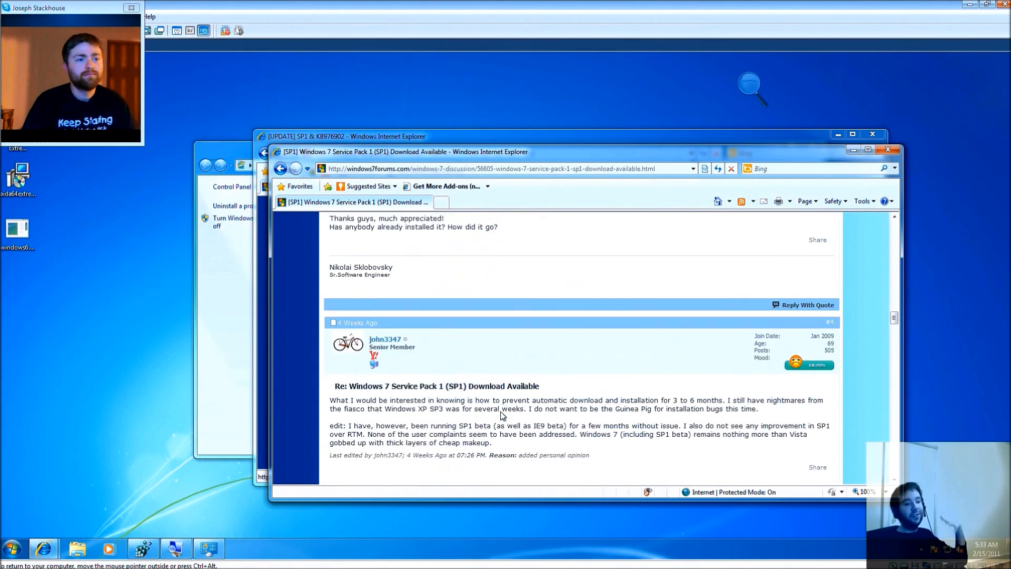
{"action": "scroll", "coordinate": [493, 416], "scroll_direction": "down", "scroll_amount": 1}
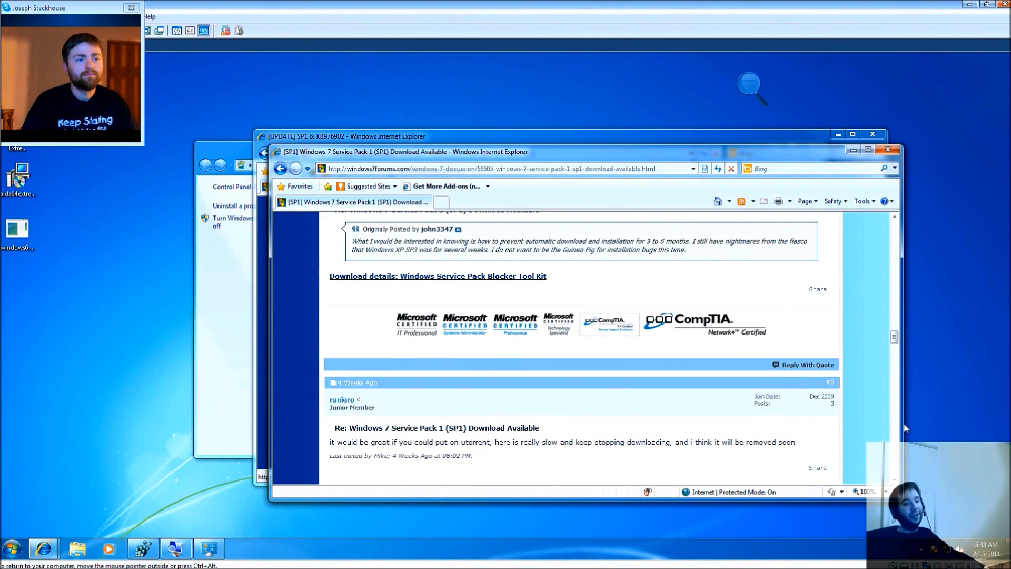
Return to the start of the thread and look over the recommendations and release announcement again.
{"action": "left_click_drag", "start_coordinate": [895, 338], "coordinate": [886, 232]}
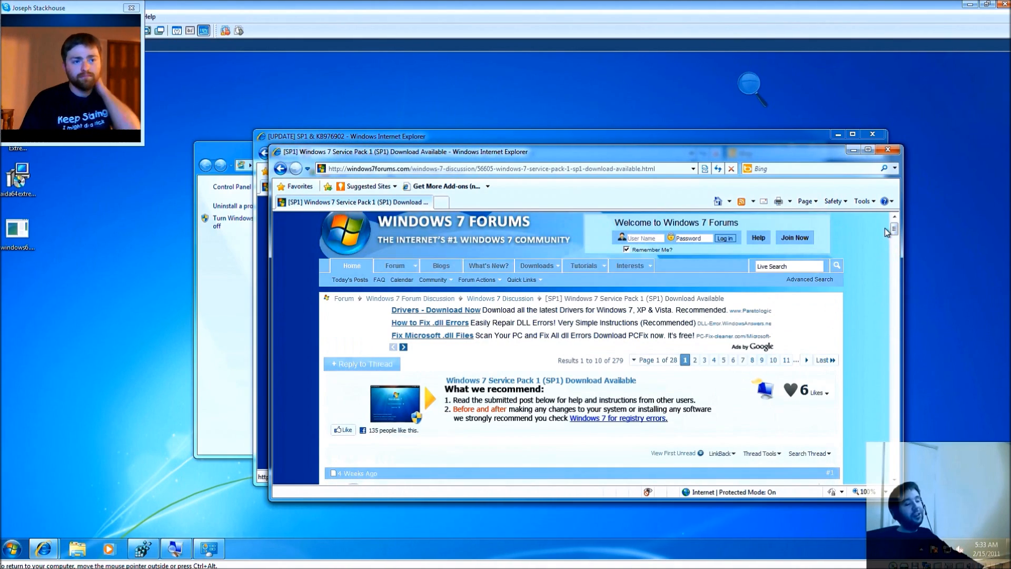
{"action": "scroll", "coordinate": [607, 343], "scroll_direction": "up", "scroll_amount": 1}
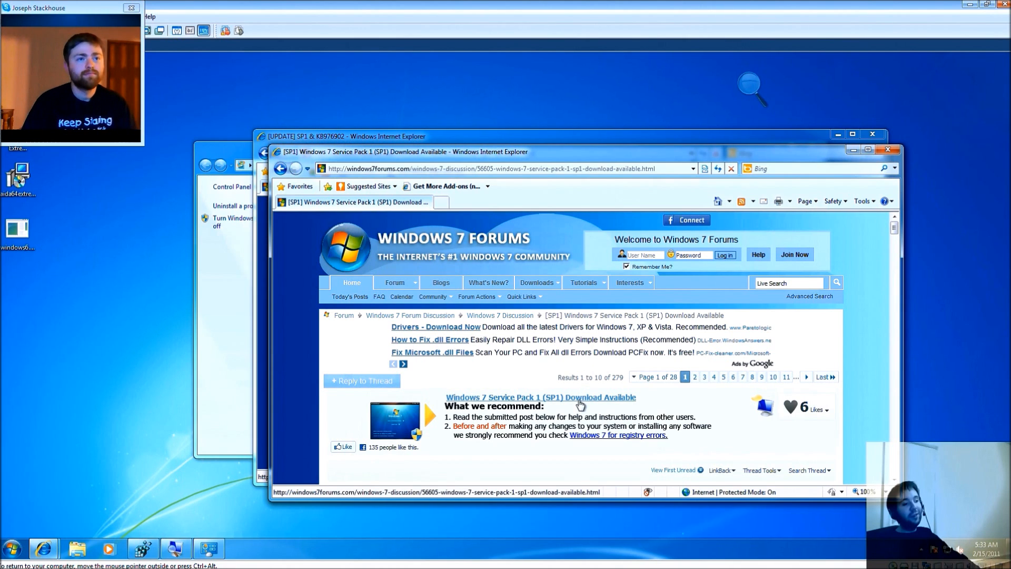
{"action": "scroll", "coordinate": [579, 404], "scroll_direction": "down", "scroll_amount": 3}
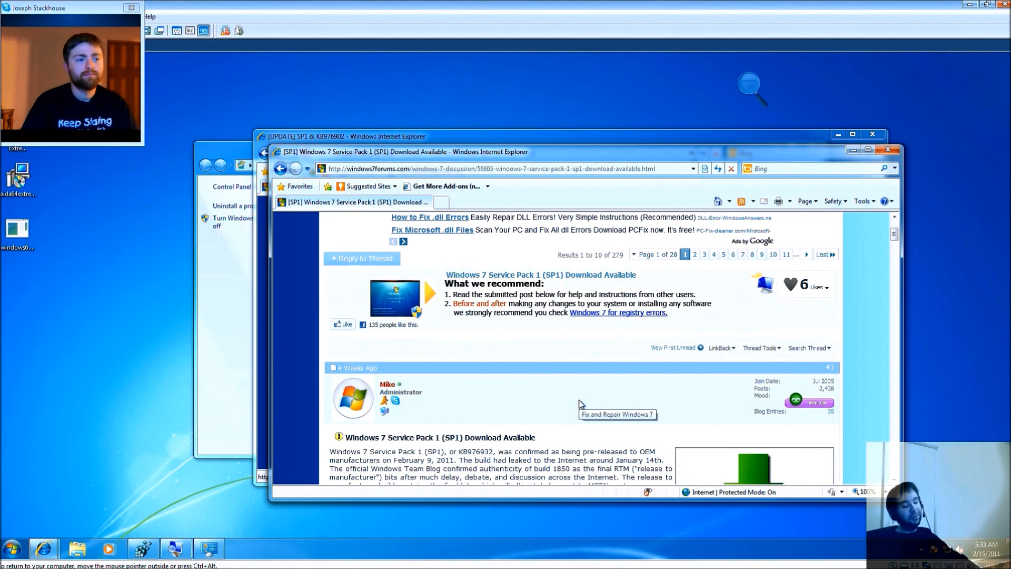
{"action": "scroll", "coordinate": [578, 399], "scroll_direction": "down", "scroll_amount": 4}
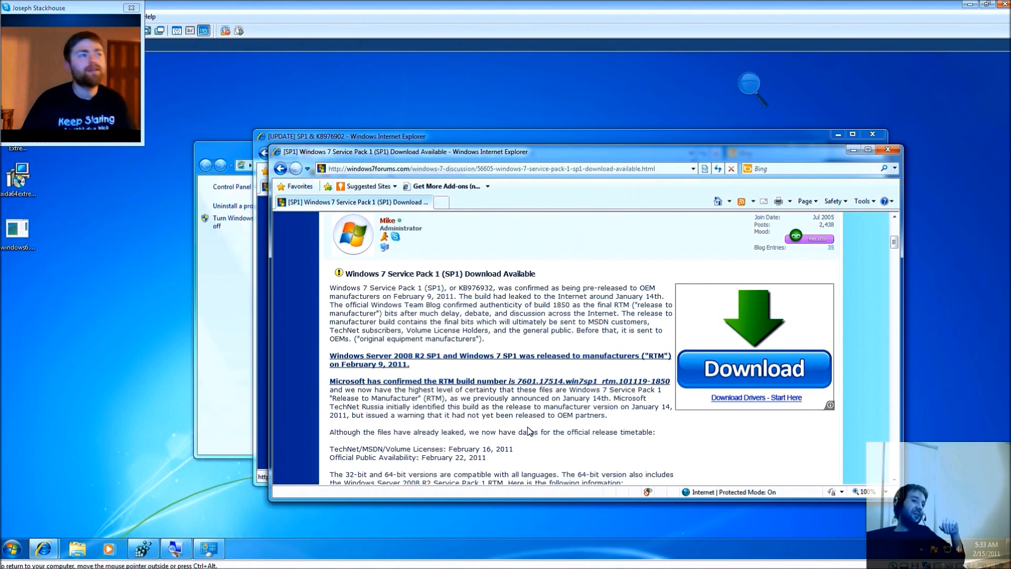
{"action": "scroll", "coordinate": [529, 430], "scroll_direction": "up", "scroll_amount": 4}
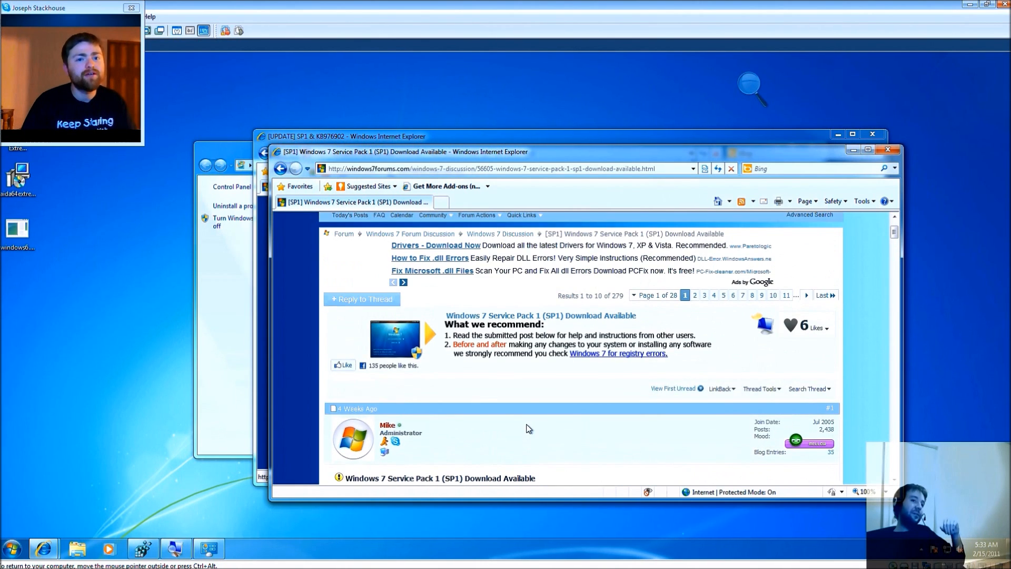
{"action": "scroll", "coordinate": [529, 429], "scroll_direction": "up", "scroll_amount": 2}
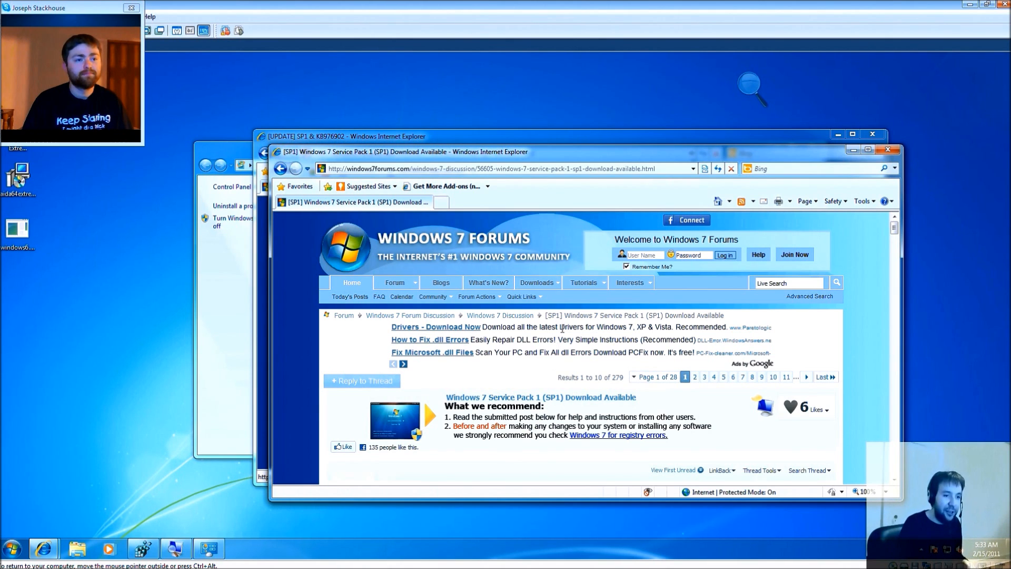
Review the first post's backup and anti-virus advice and the 32-bit installer's file details.
{"action": "scroll", "coordinate": [563, 342], "scroll_direction": "down", "scroll_amount": 3}
{"action": "scroll", "coordinate": [564, 408], "scroll_direction": "down", "scroll_amount": 4}
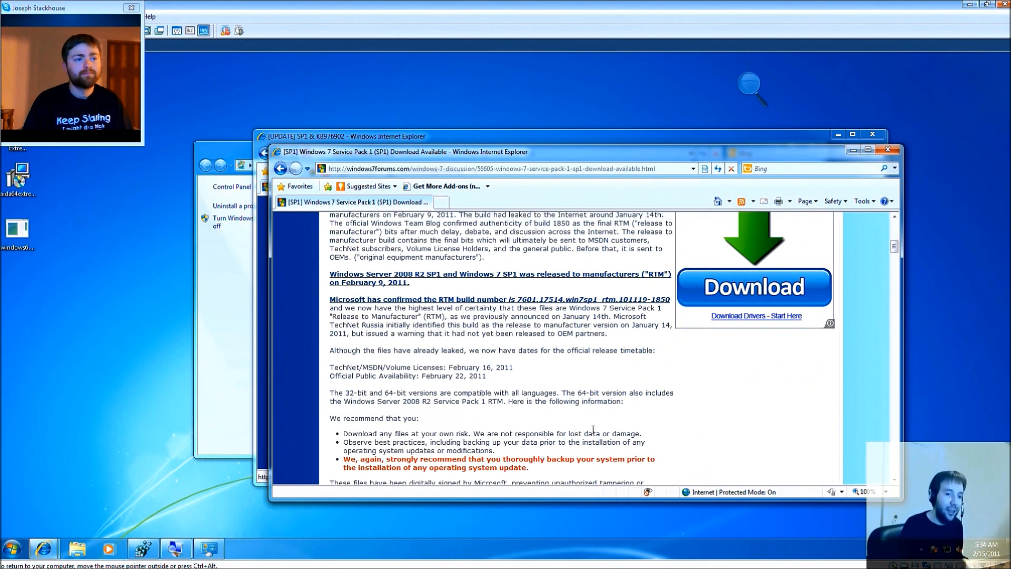
{"action": "scroll", "coordinate": [594, 432], "scroll_direction": "down", "scroll_amount": 4}
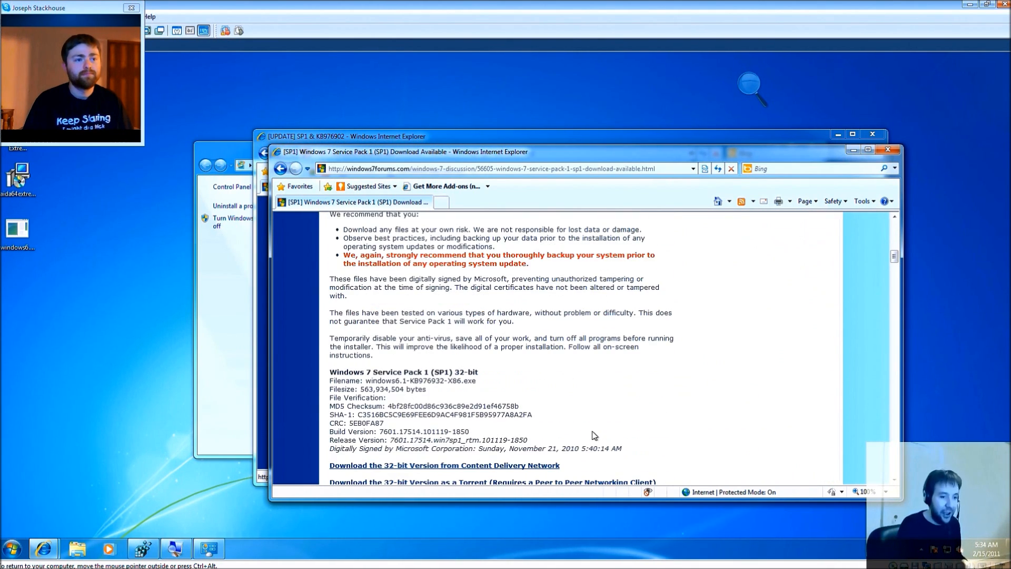